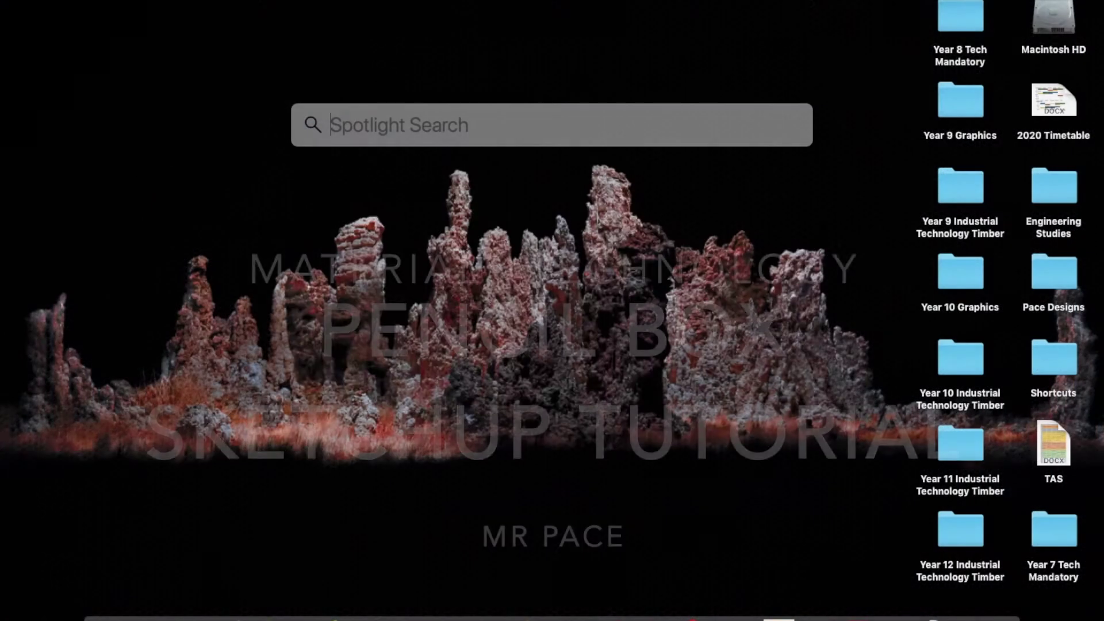
Search Spotlight for 'sketchUp' and launch SketchUp from the top result.
type("sketchy")
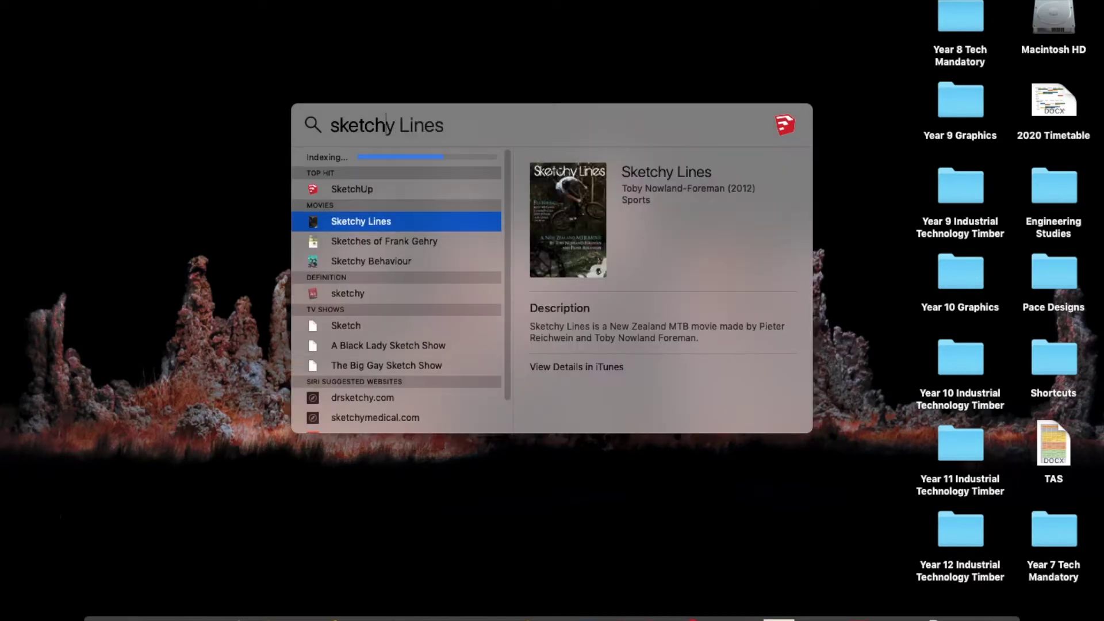
key("BackSpace")
type("Up")
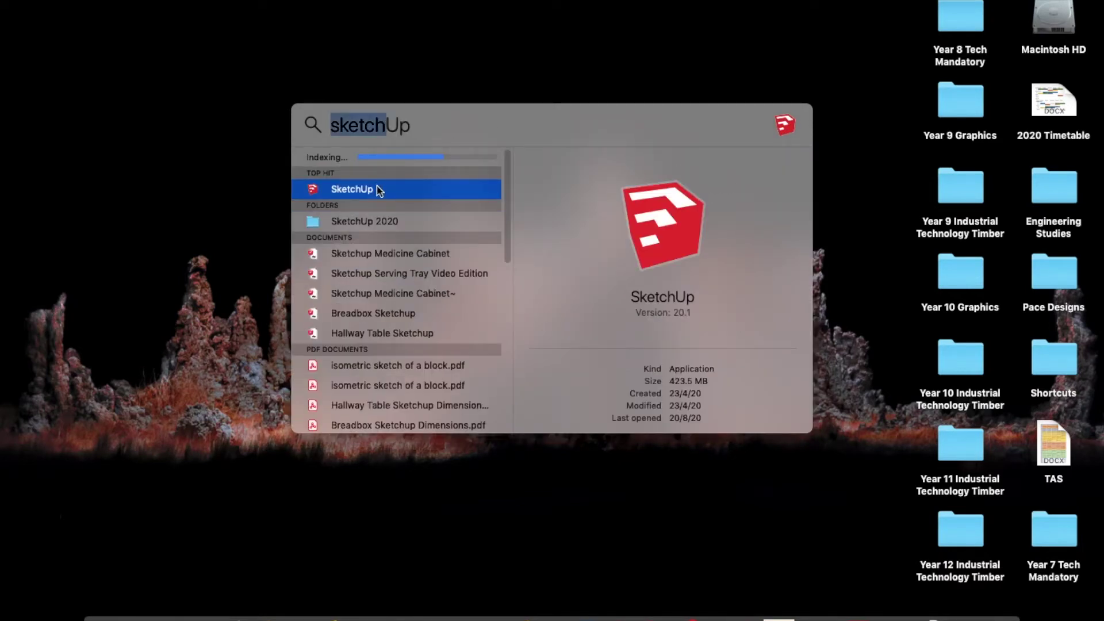
left_click(376, 190)
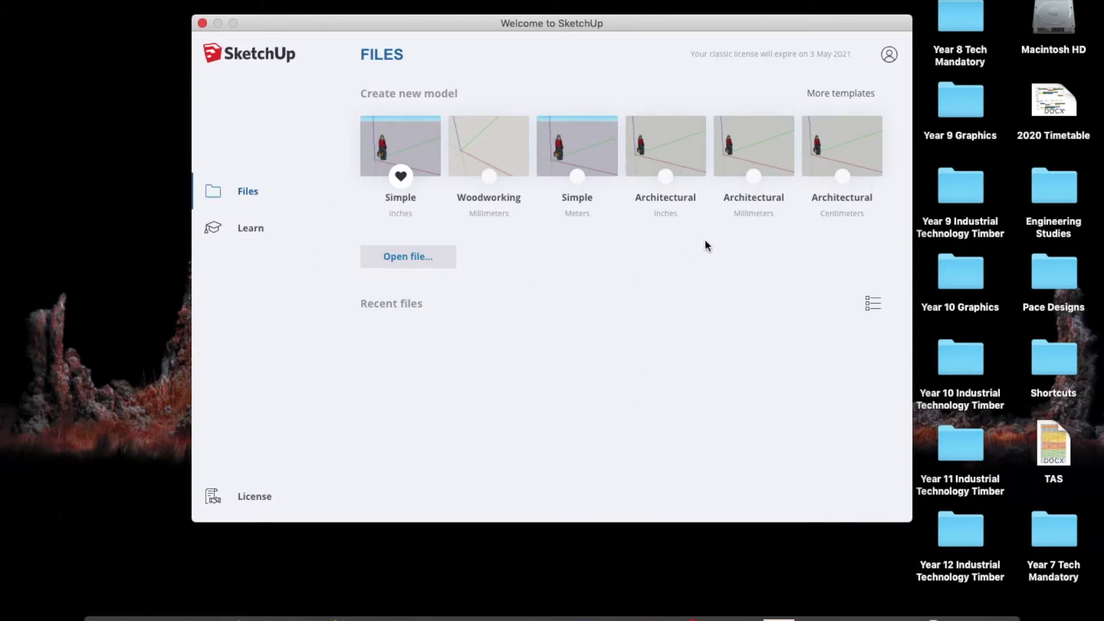
Start a new model from the Woodworking (Millimeters) template in the full template list.
left_click(829, 98)
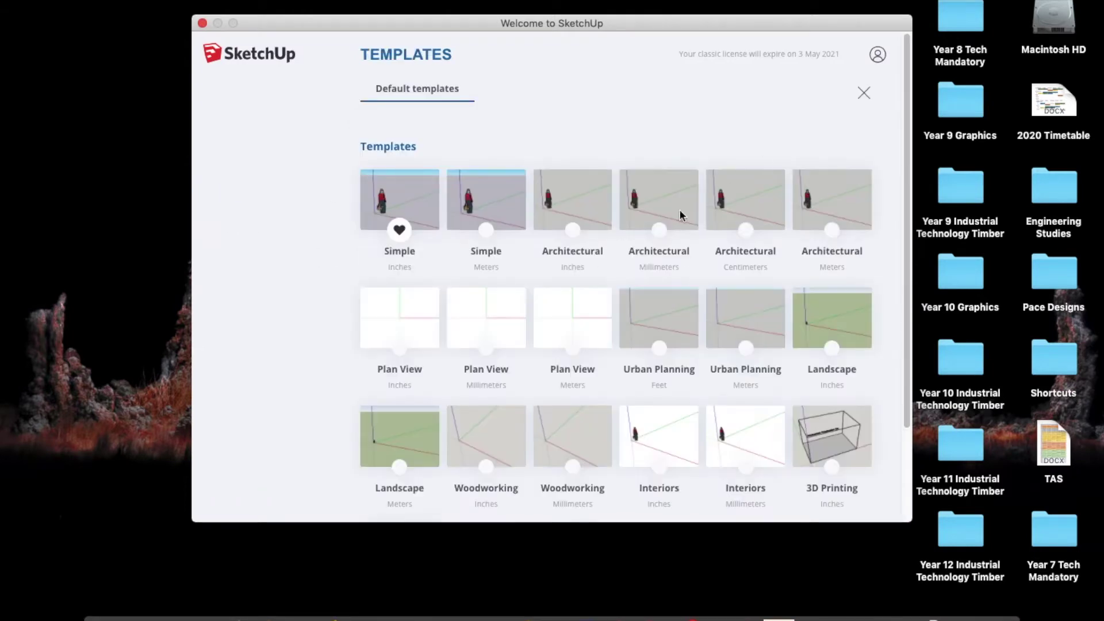
left_click_drag(907, 146, 908, 205)
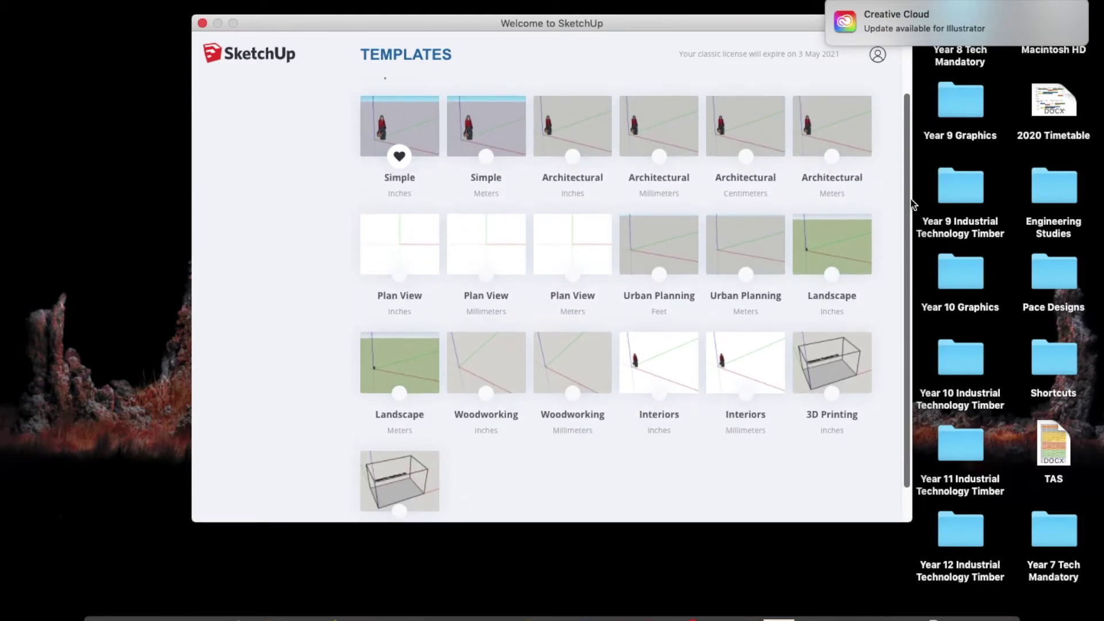
left_click(570, 353)
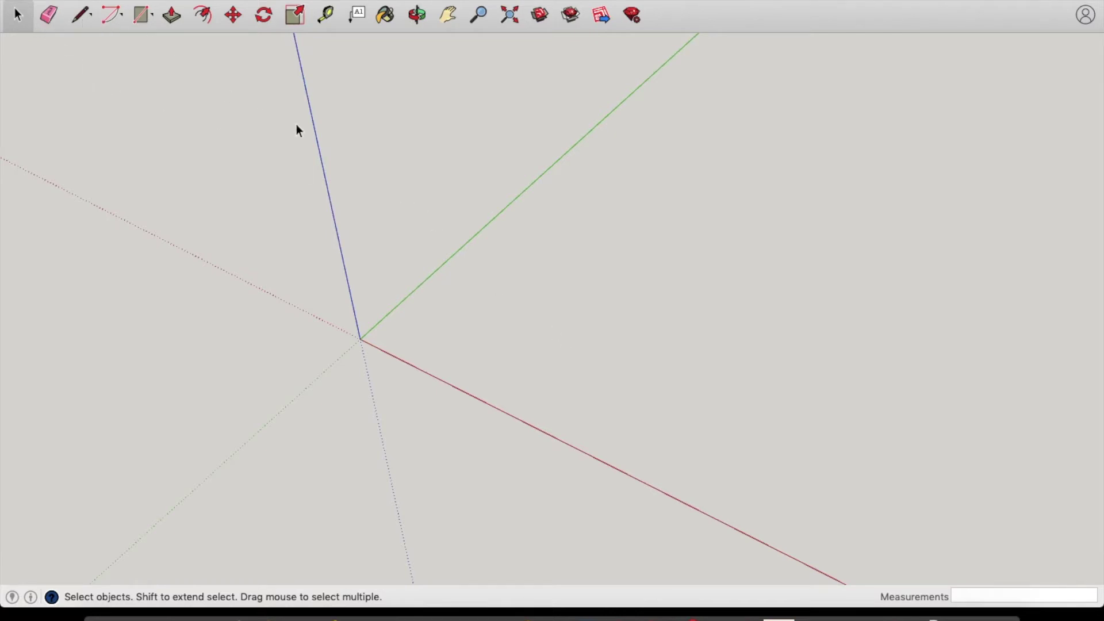
Browse the menu bar, then set the camera to Parallel Projection.
left_click(115, 1)
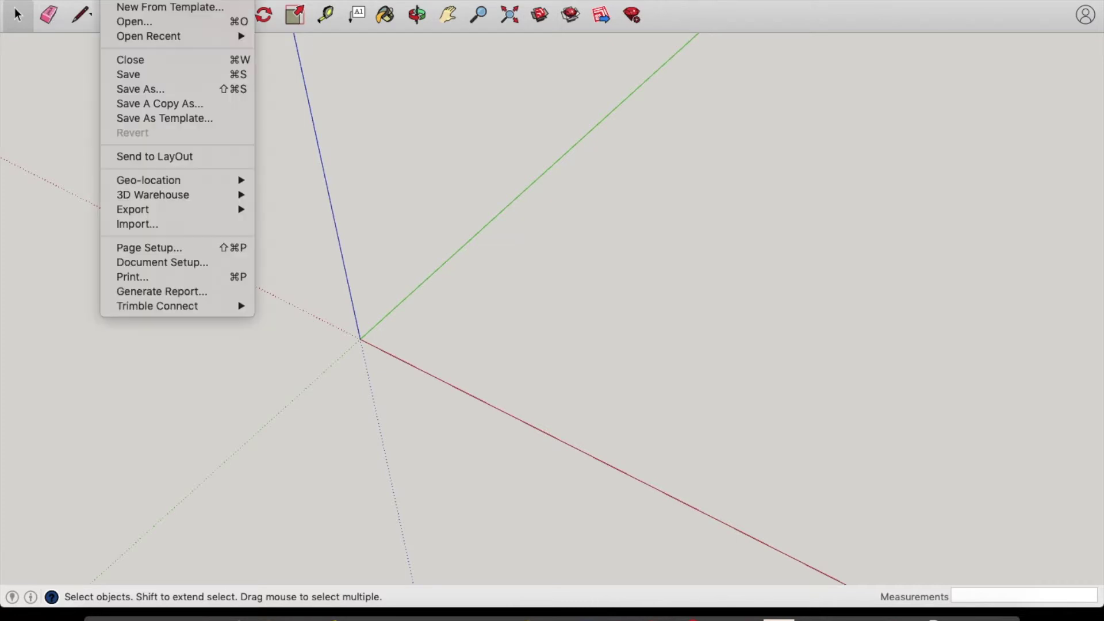
mouse_move(146, 1)
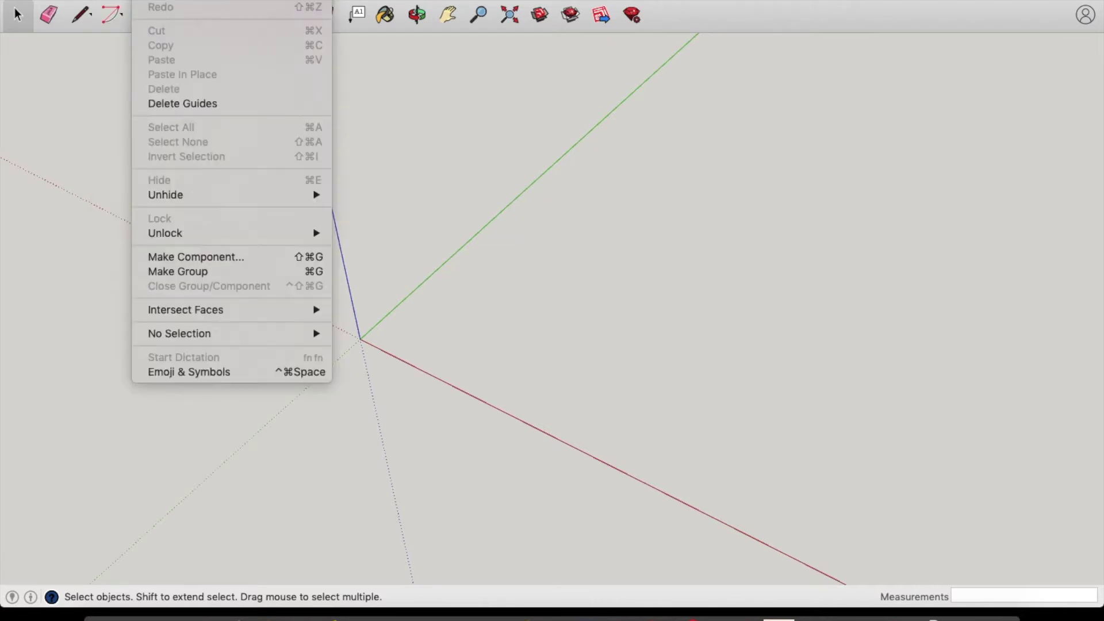
mouse_move(180, 0)
mouse_move(218, 1)
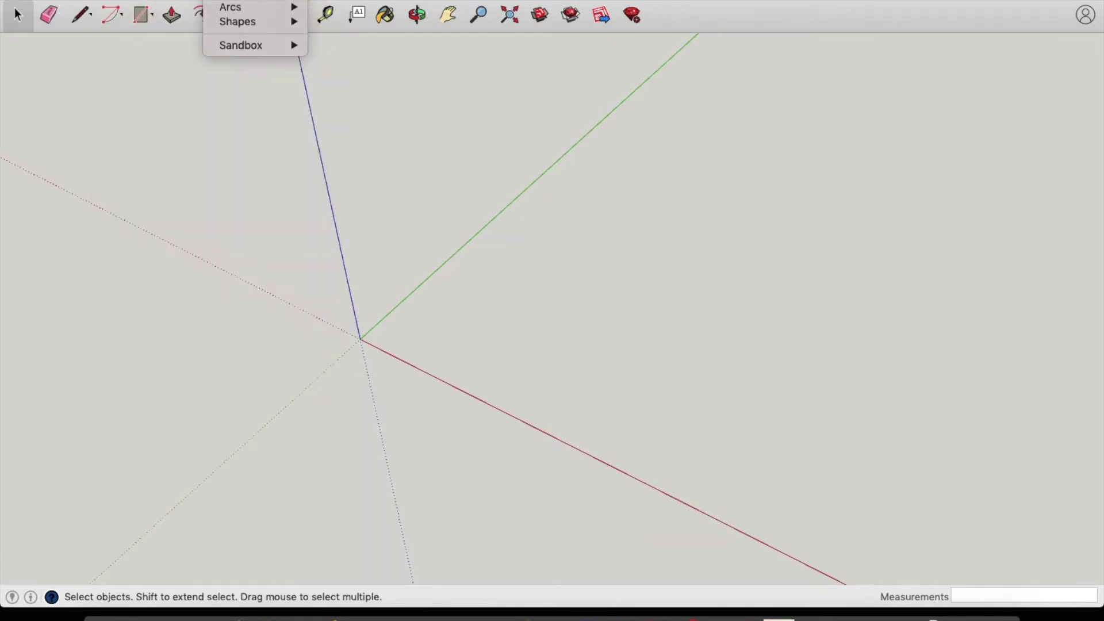
mouse_move(258, 0)
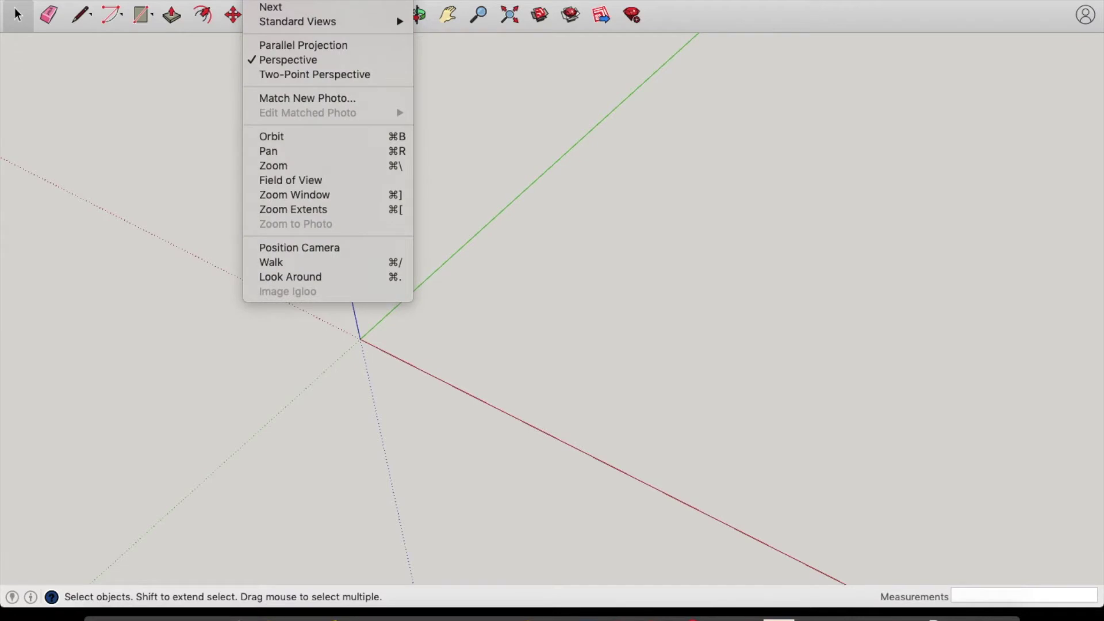
left_click(276, 48)
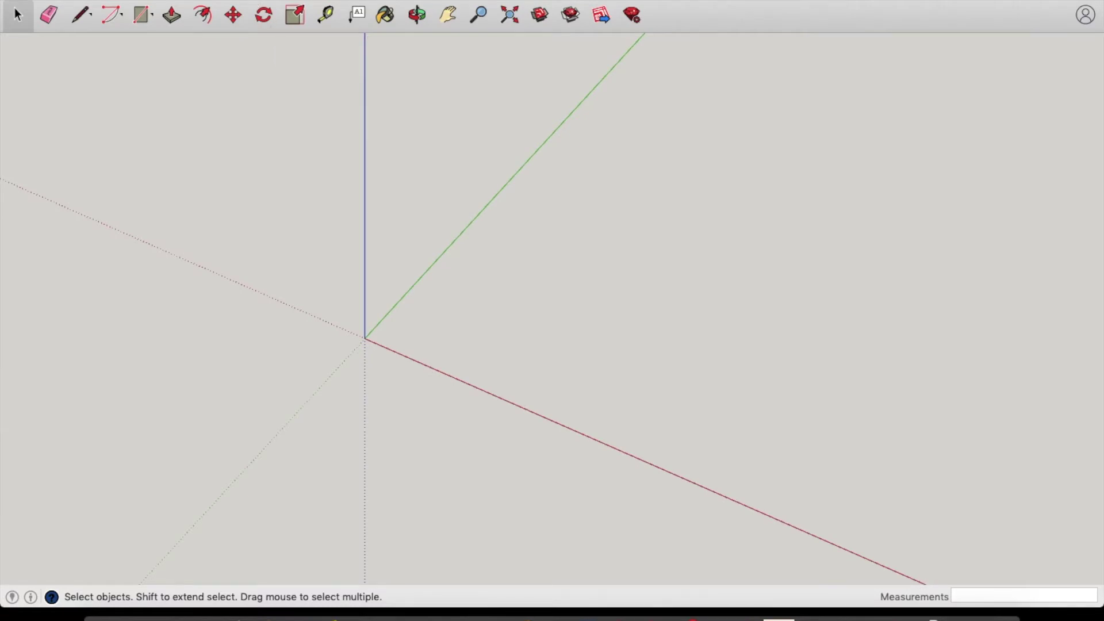
Look through the Draw menu and shape tools without choosing anything.
left_click(230, 0)
key("Escape")
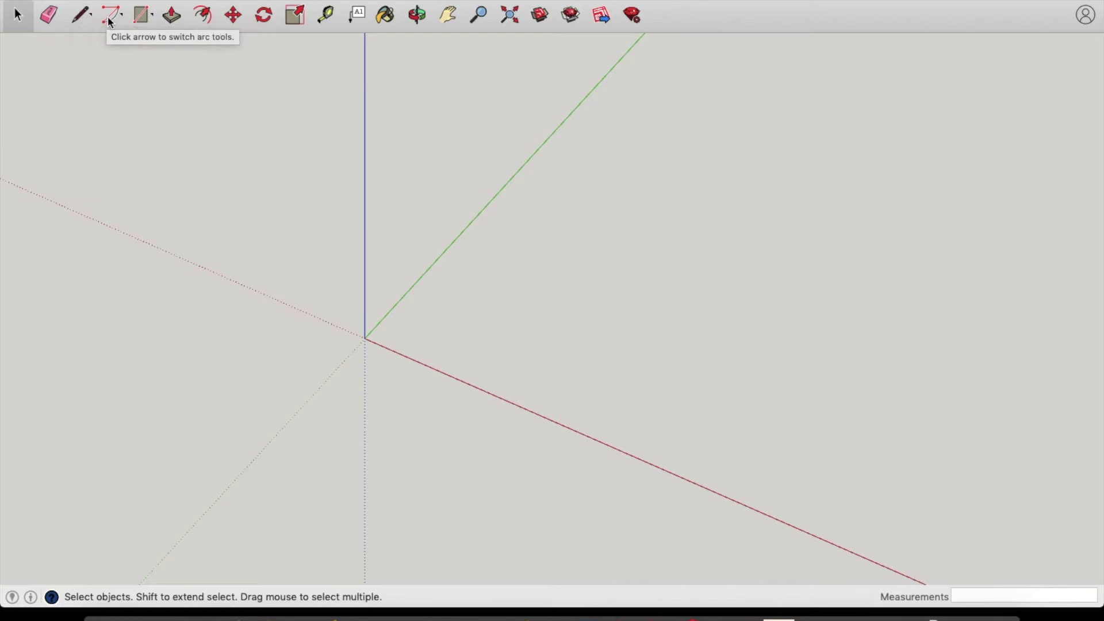
left_click(153, 19)
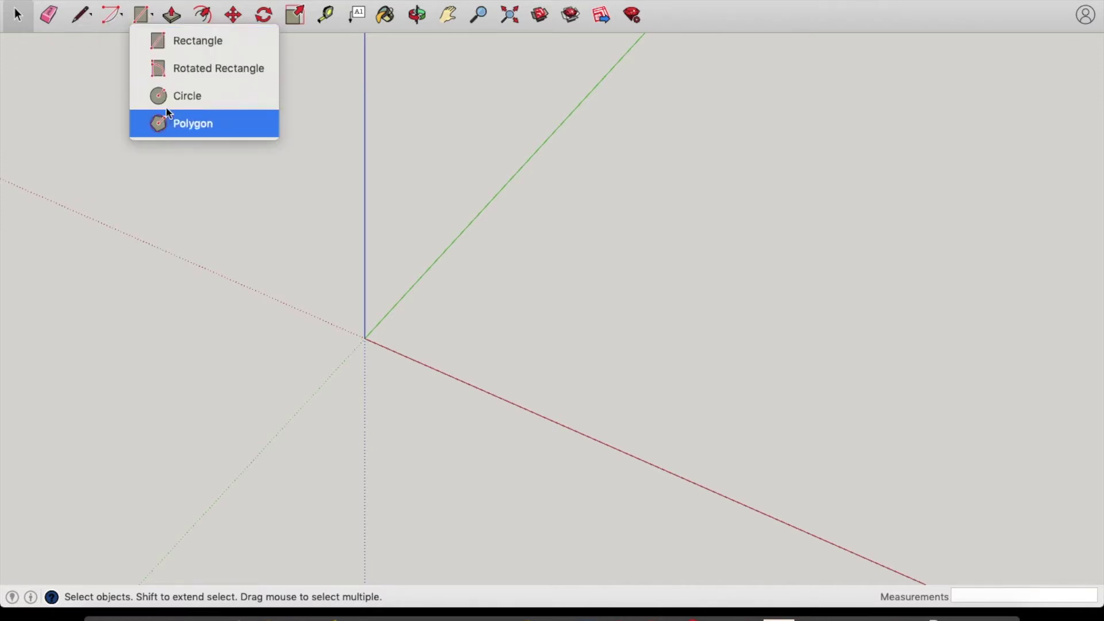
left_click(179, 24)
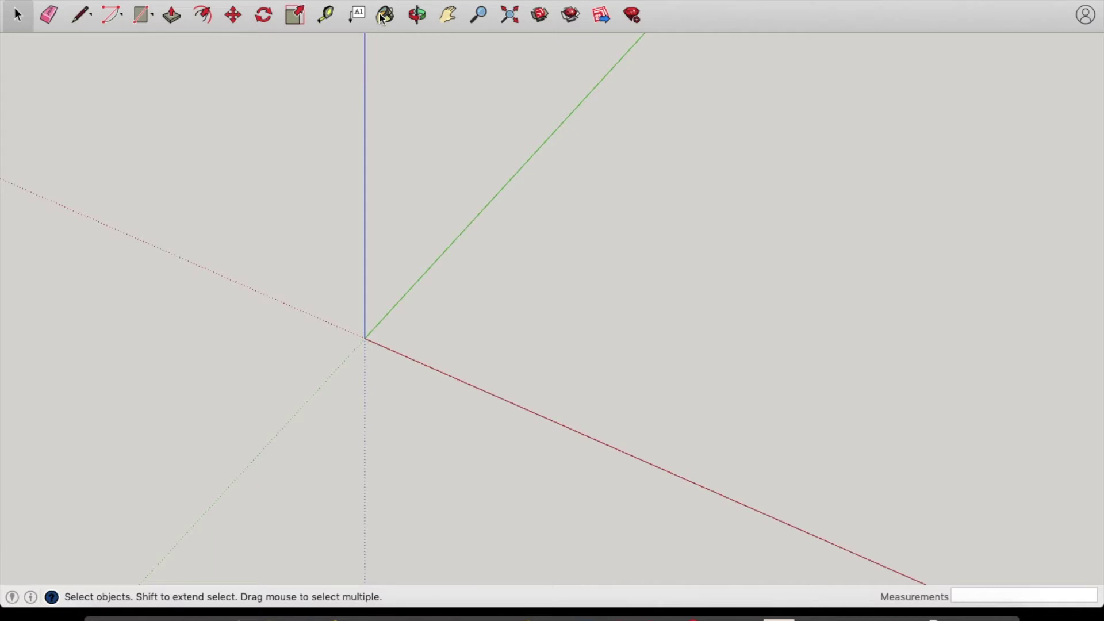
Switch the camera to the Right standard view.
left_click(271, 0)
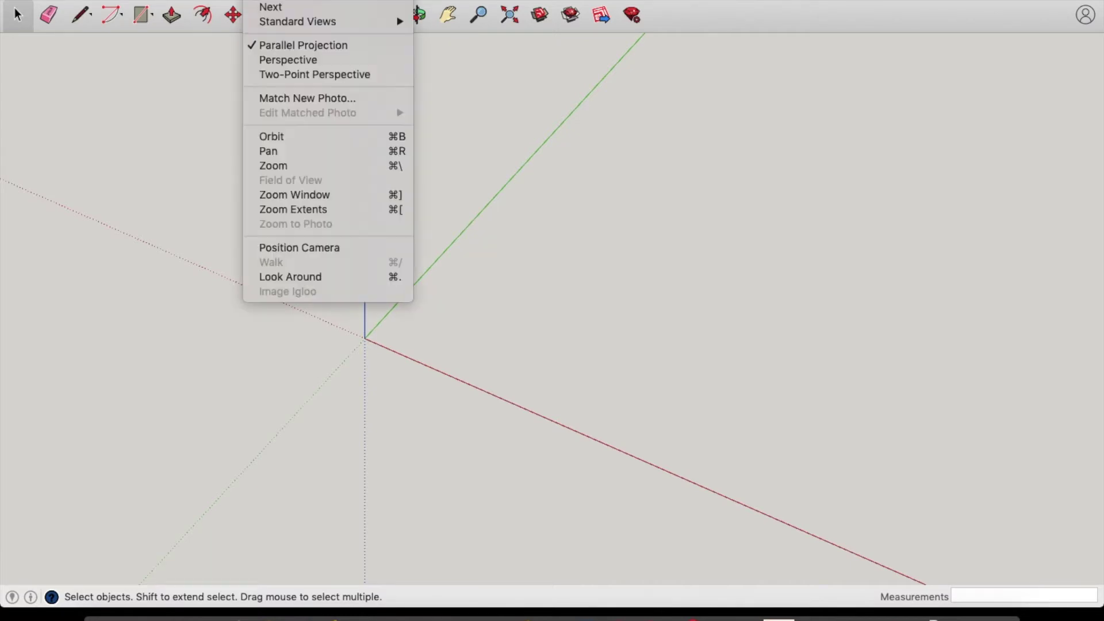
mouse_move(285, 20)
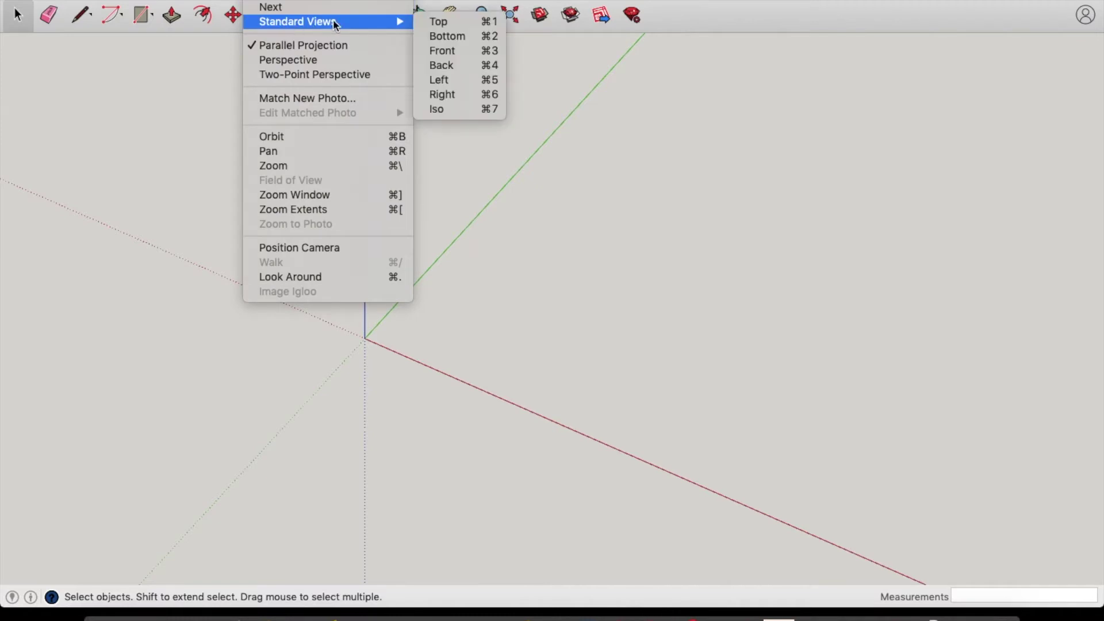
left_click(439, 96)
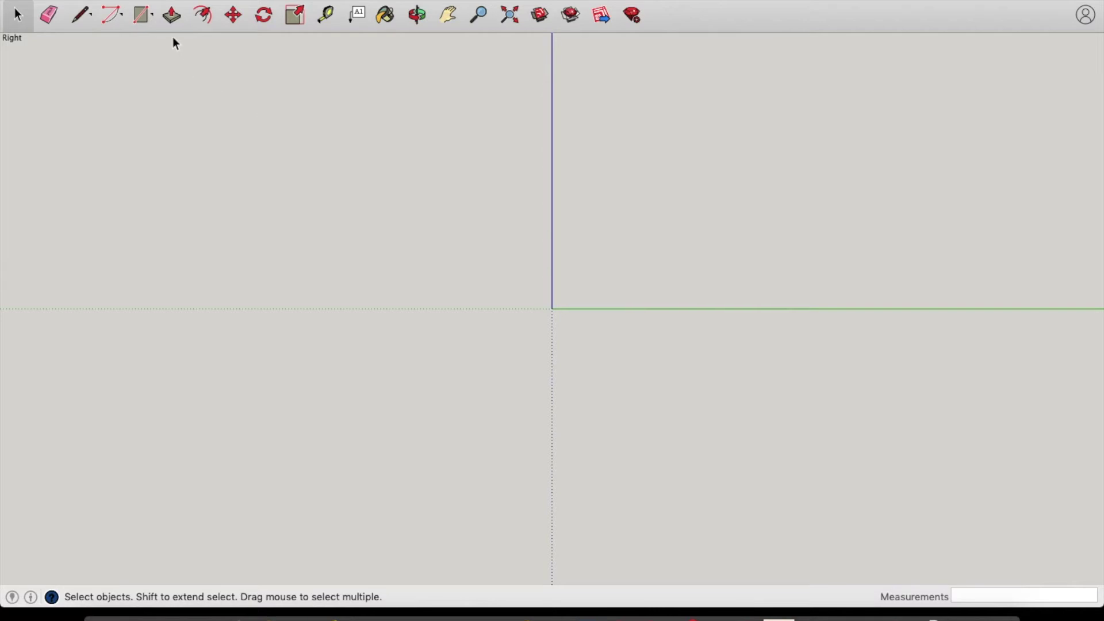
Draw a 70 × 350 rectangle starting at the origin.
left_click(141, 22)
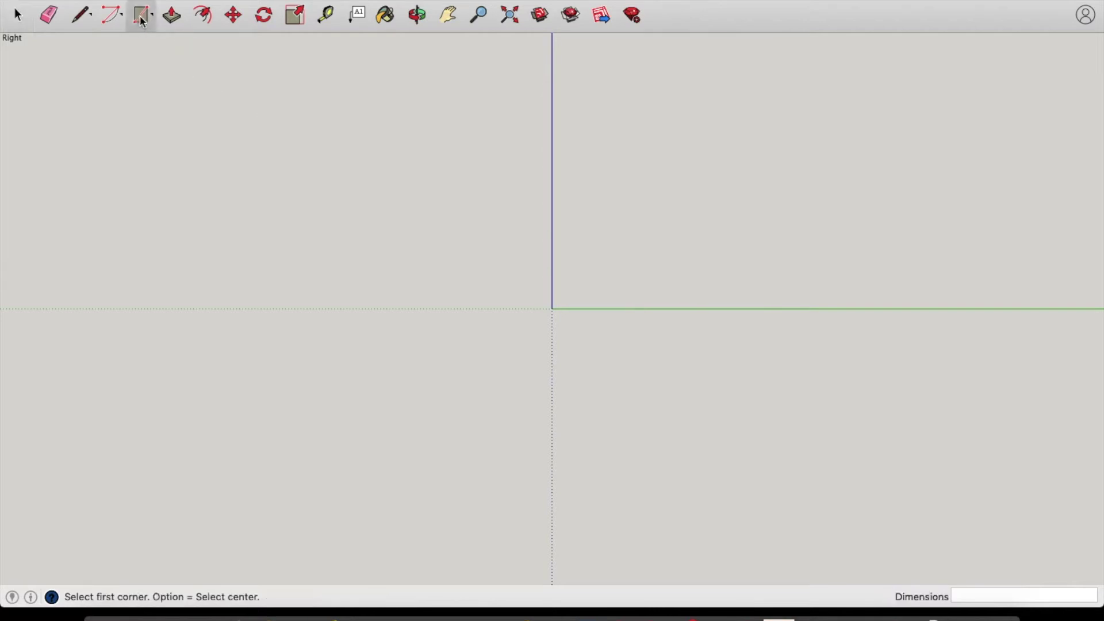
left_click(143, 22)
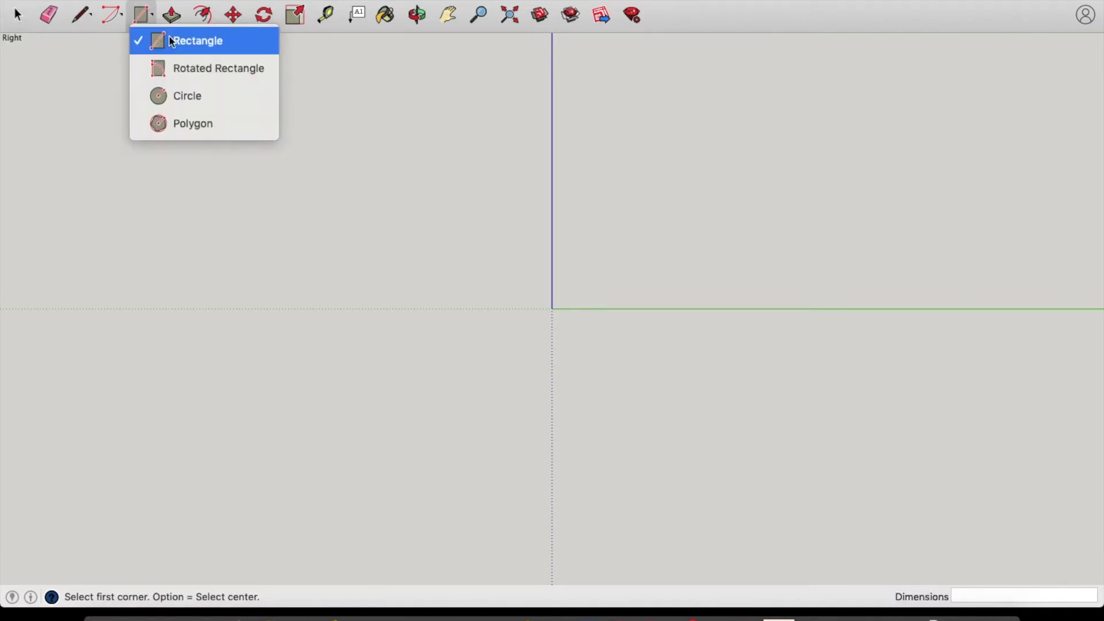
left_click(172, 41)
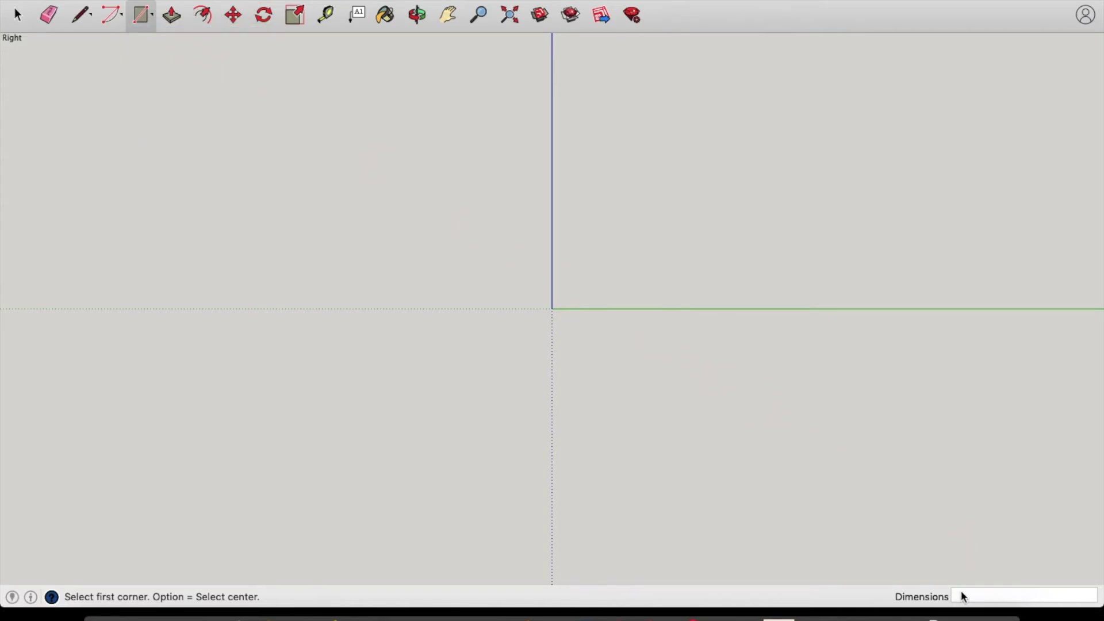
left_click(552, 307)
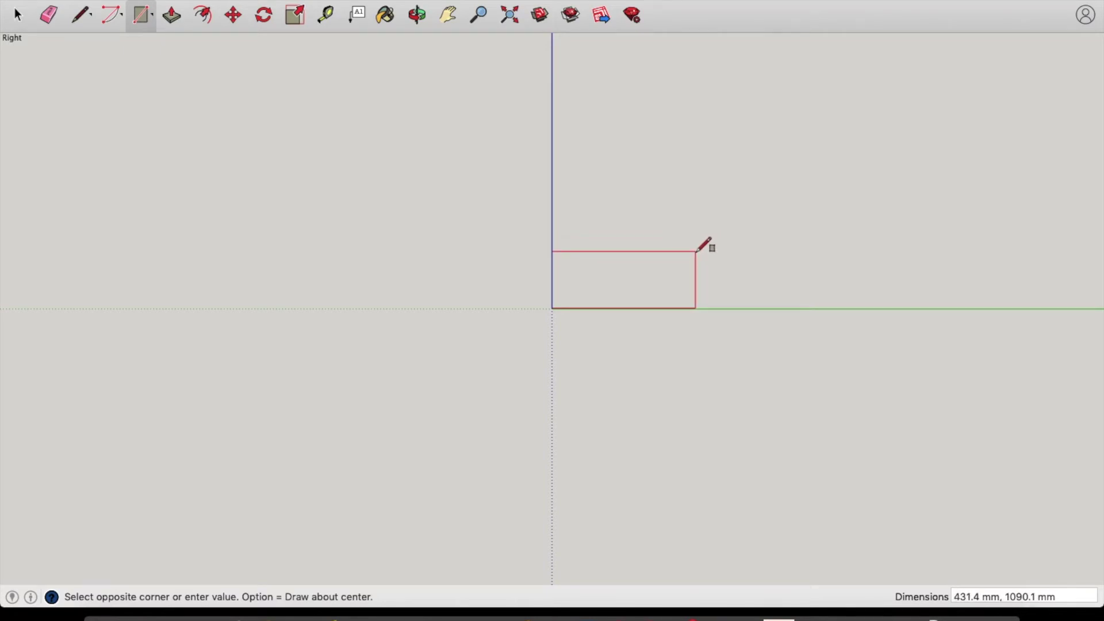
type("70,350")
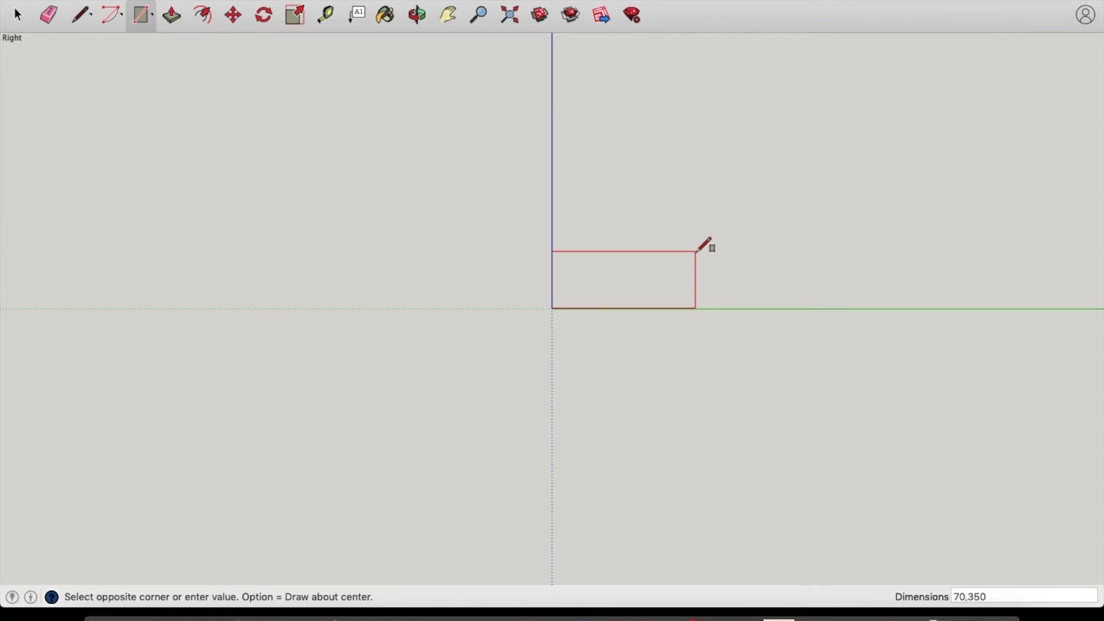
key("Return")
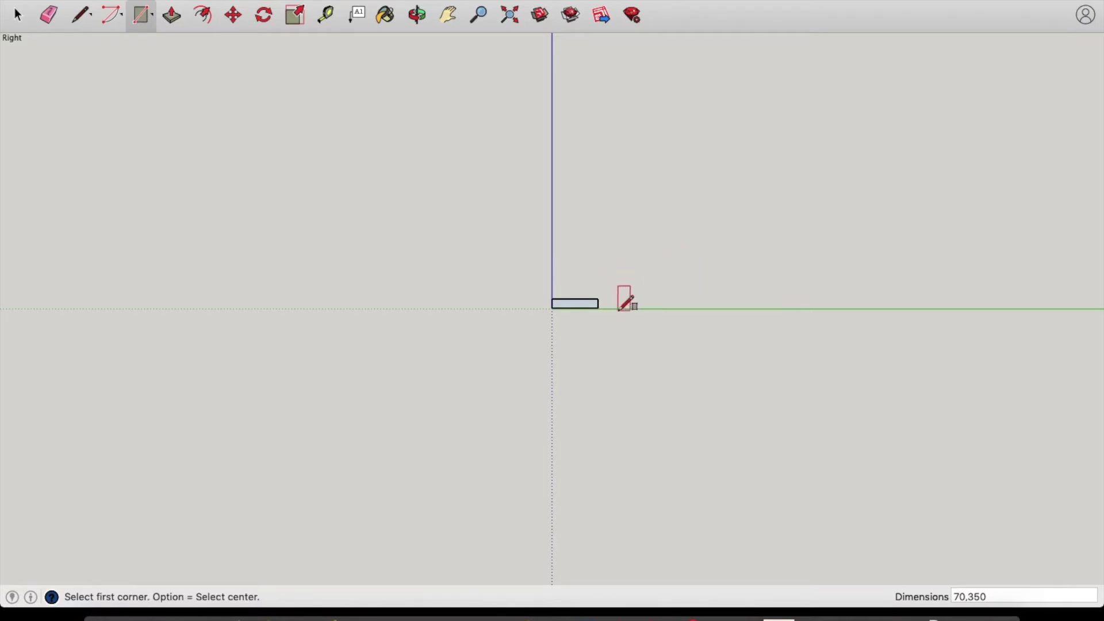
scroll(575, 309, "up", 10)
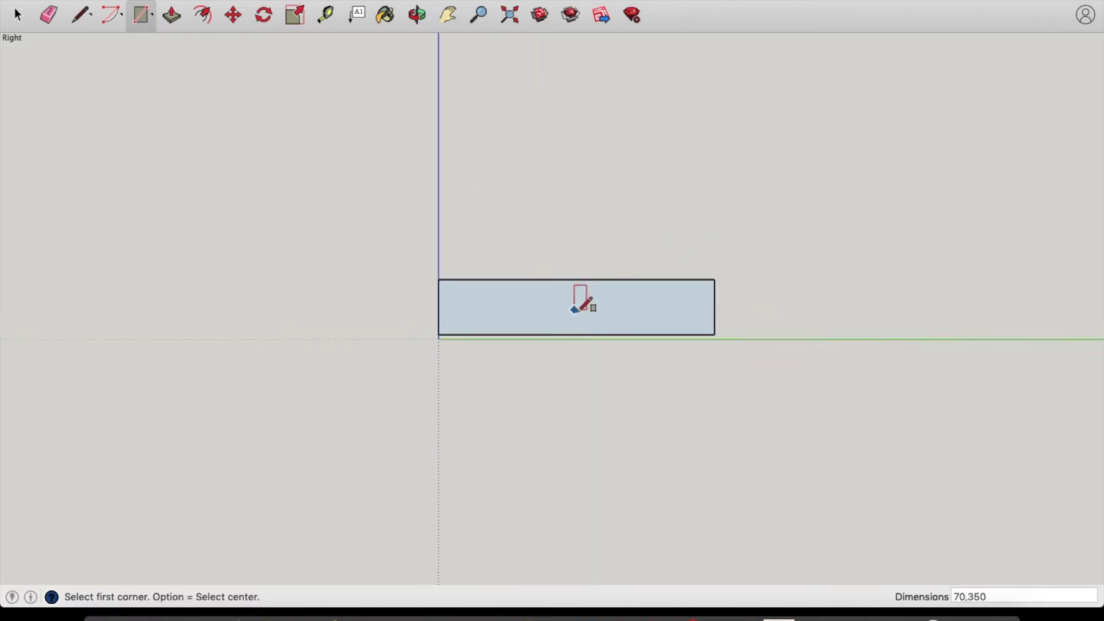
scroll(613, 303, "up", 3)
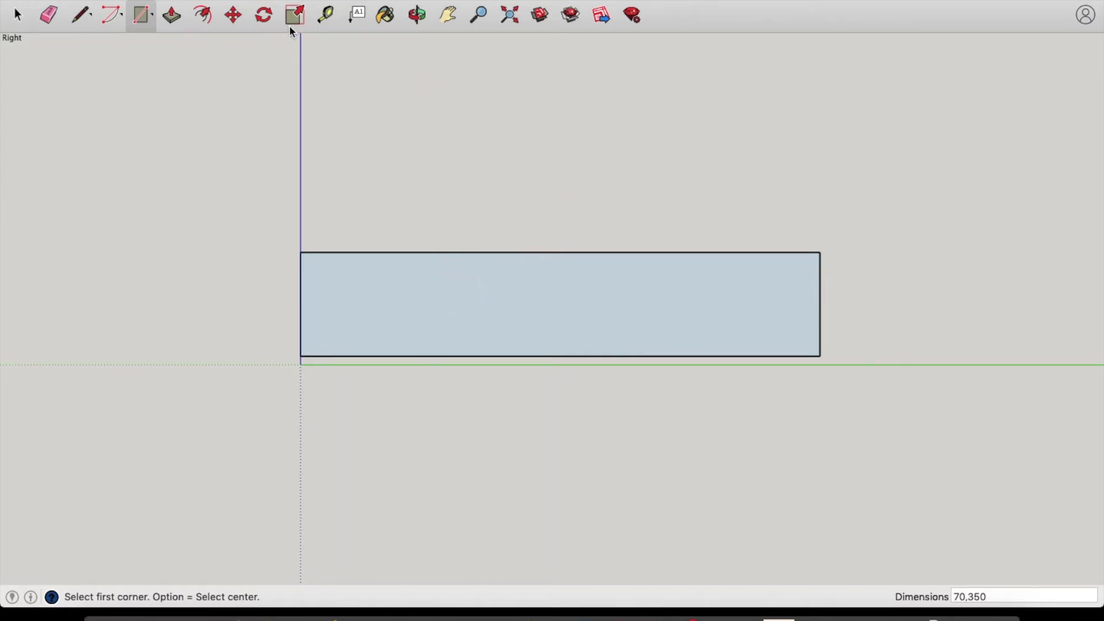
Orbit to an angled view and push the rectangle out 12 mm into a board.
left_click(417, 15)
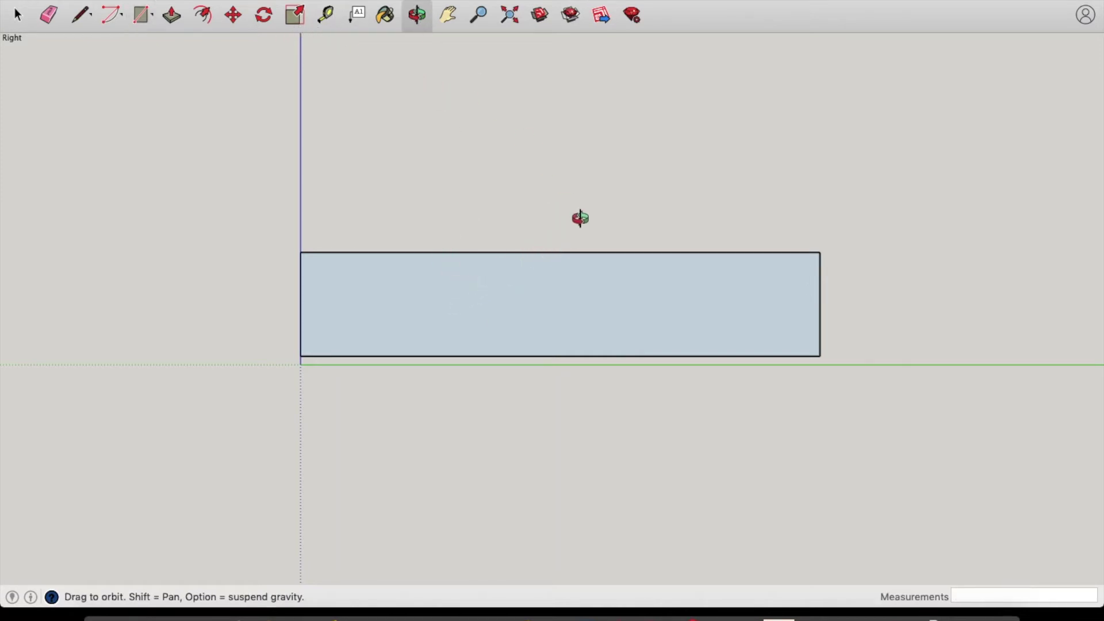
left_click_drag(581, 217, 409, 332)
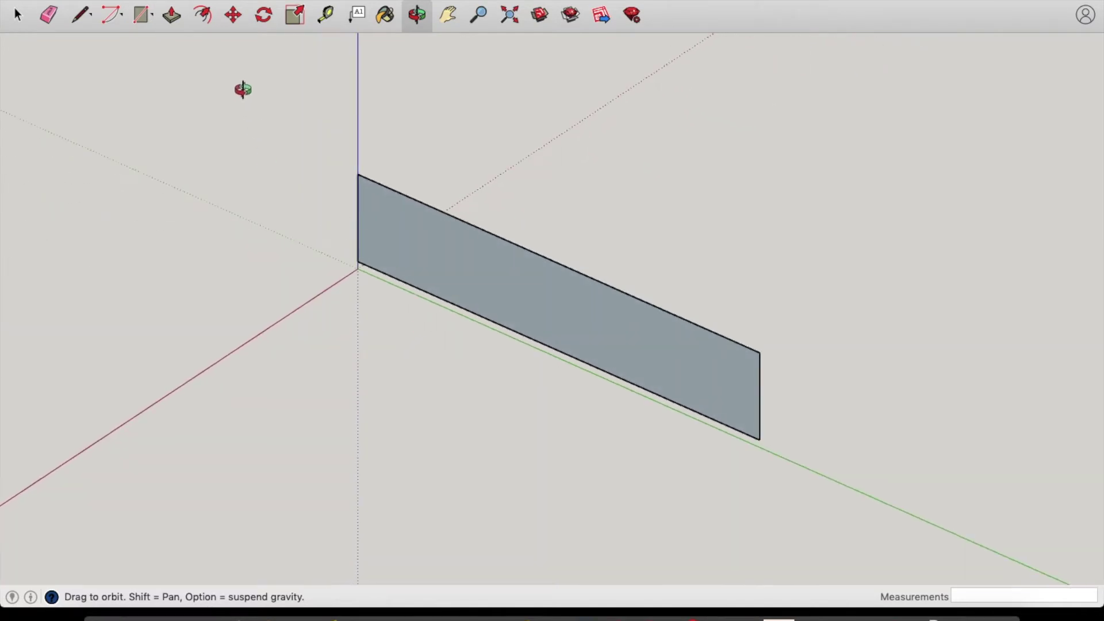
left_click(171, 16)
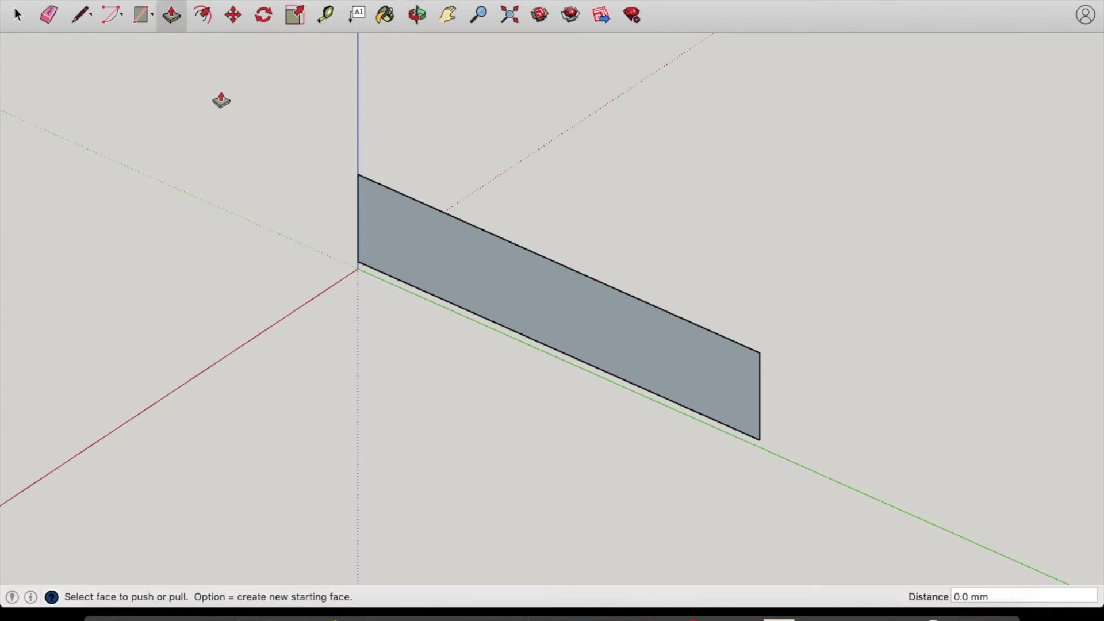
left_click(443, 289)
left_click_drag(444, 288, 436, 297)
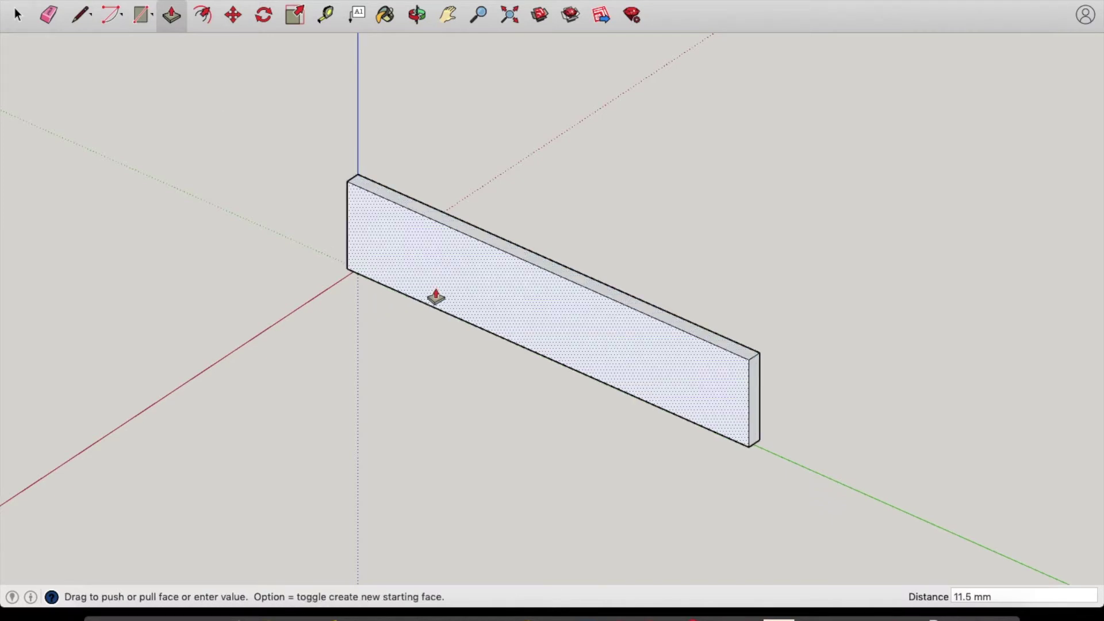
type("12")
key("Return")
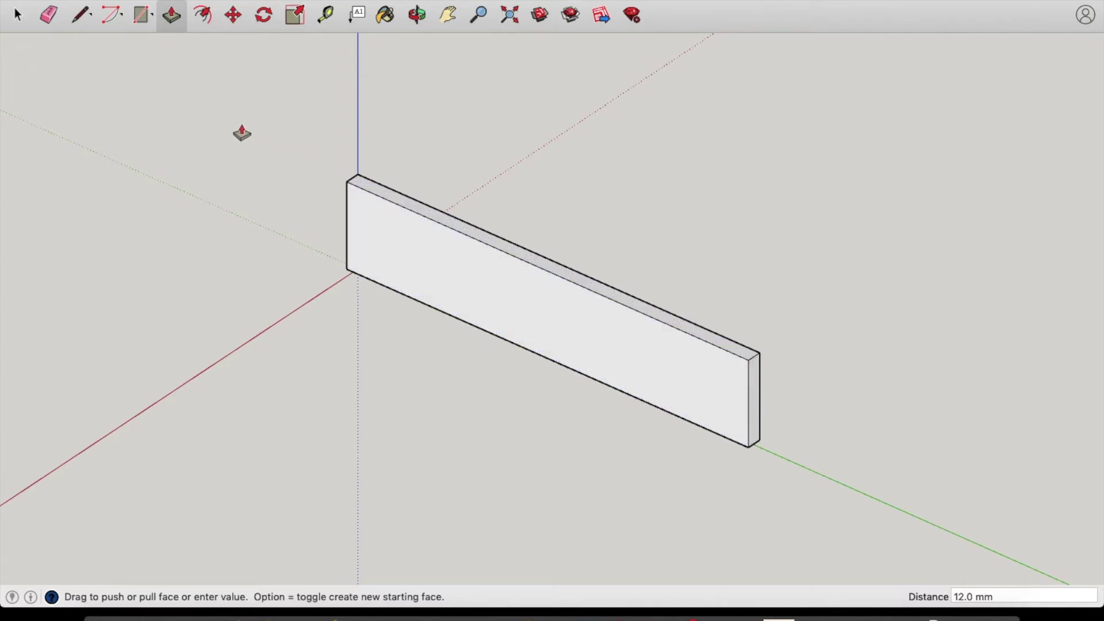
left_click(276, 1)
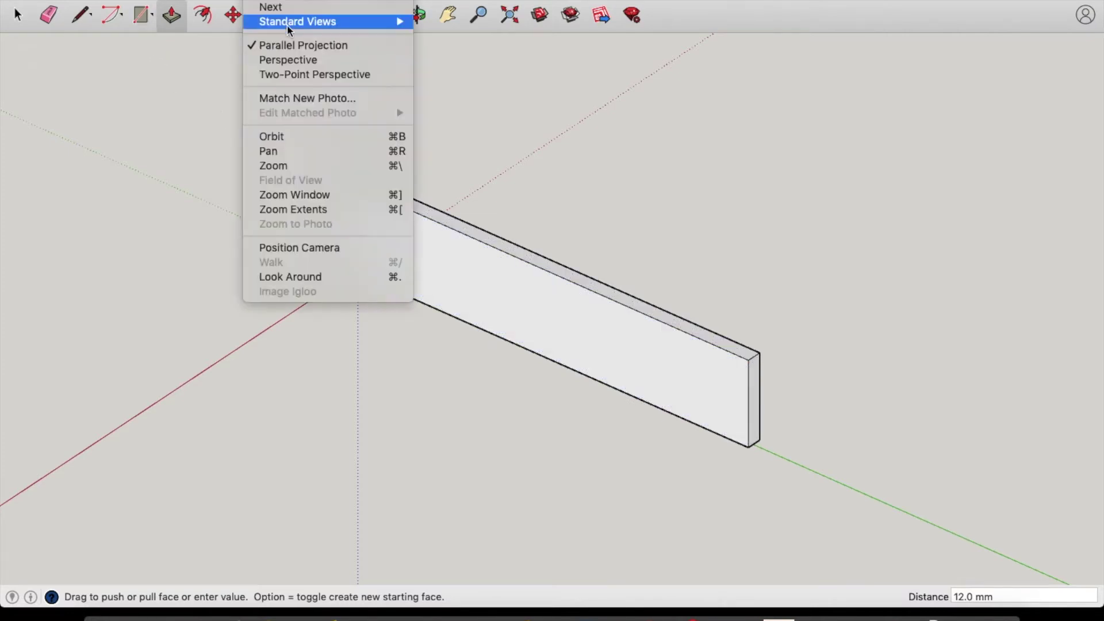
In Top view, outline a 6 × 12 mm rectangle at one end of the board's top face.
mouse_move(289, 23)
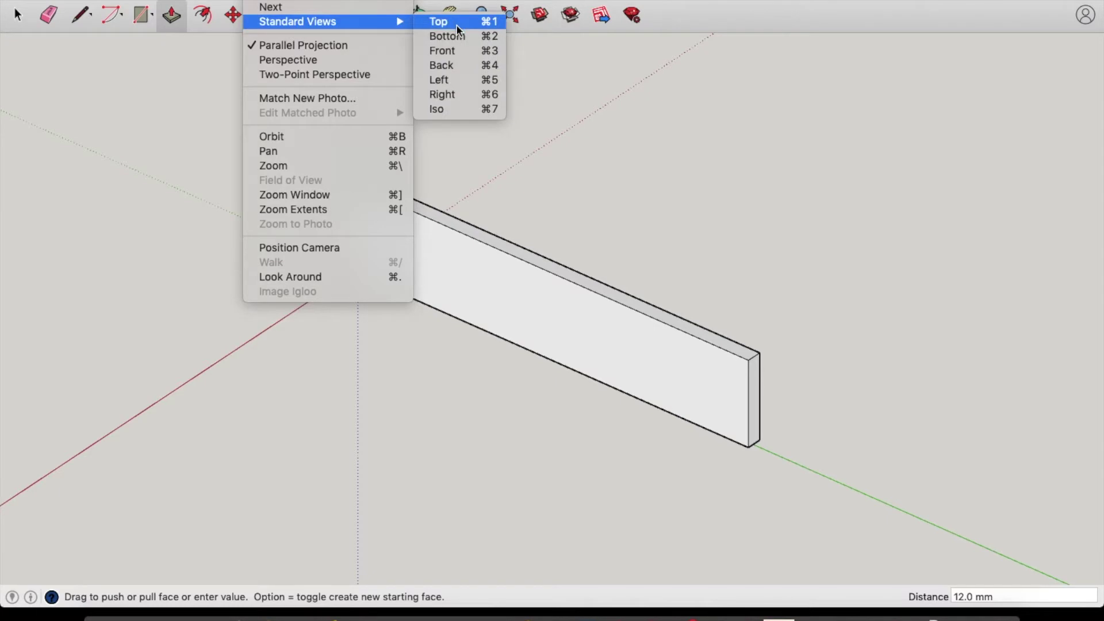
left_click(458, 27)
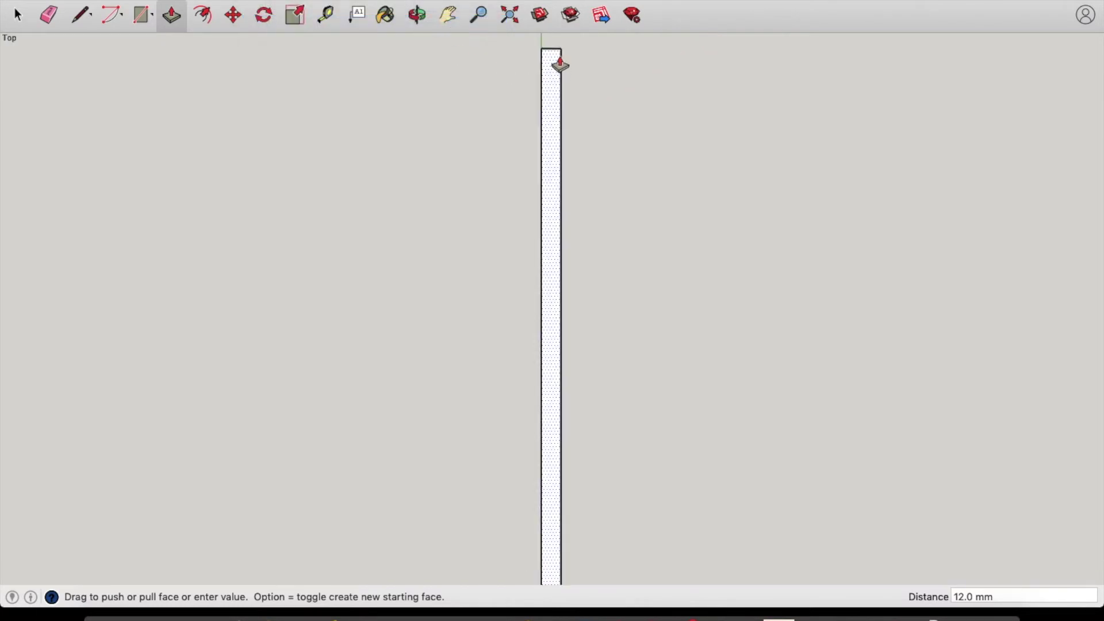
scroll(552, 52, "up", 5)
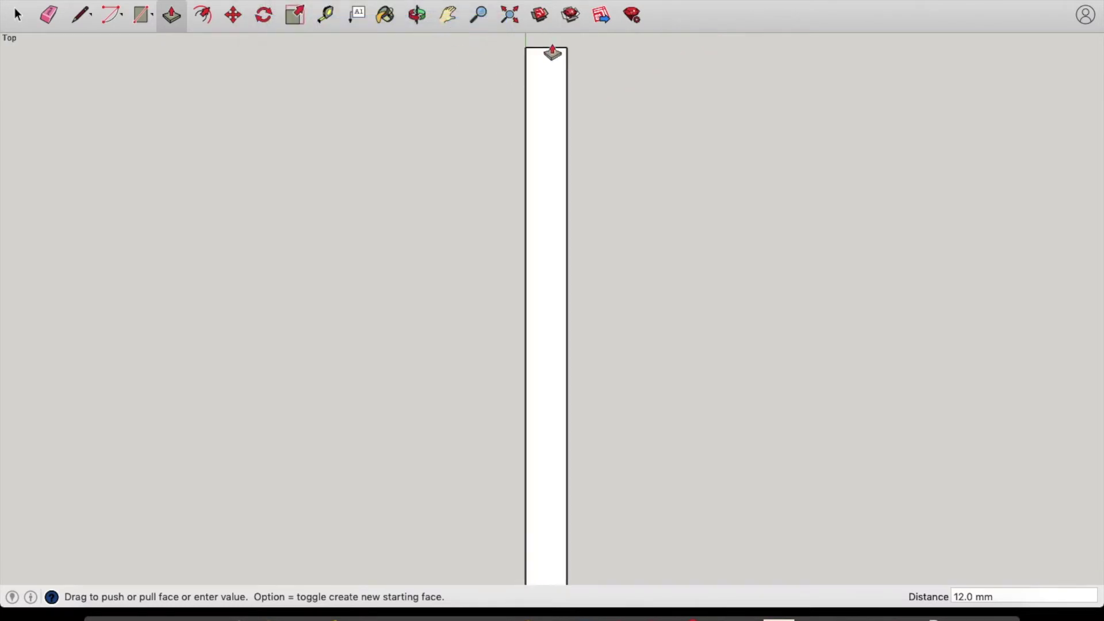
left_click(82, 20)
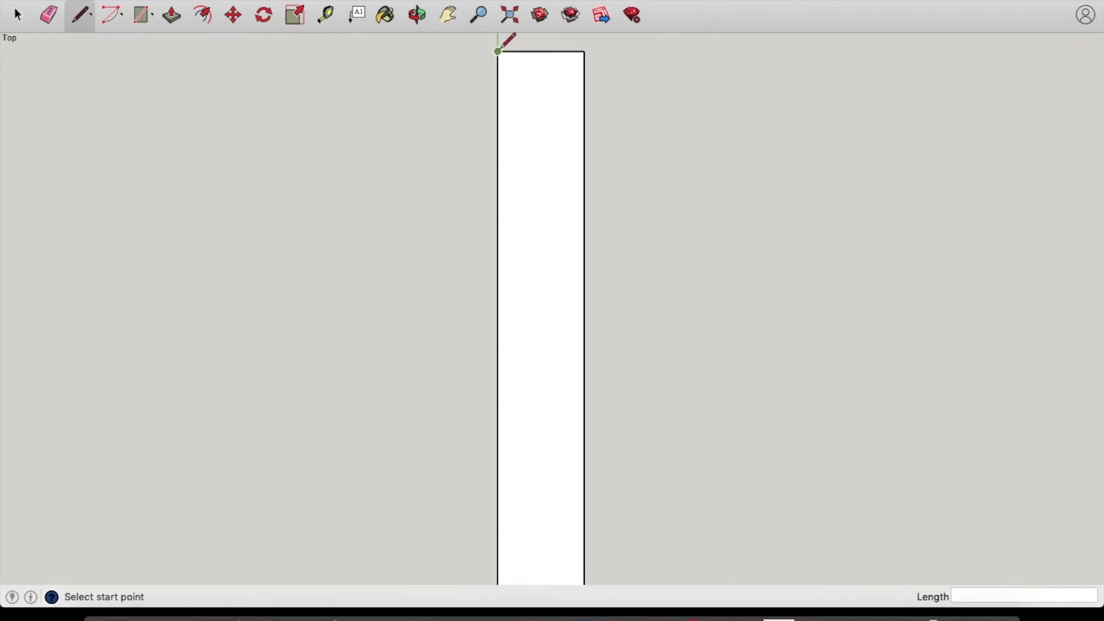
left_click(541, 51)
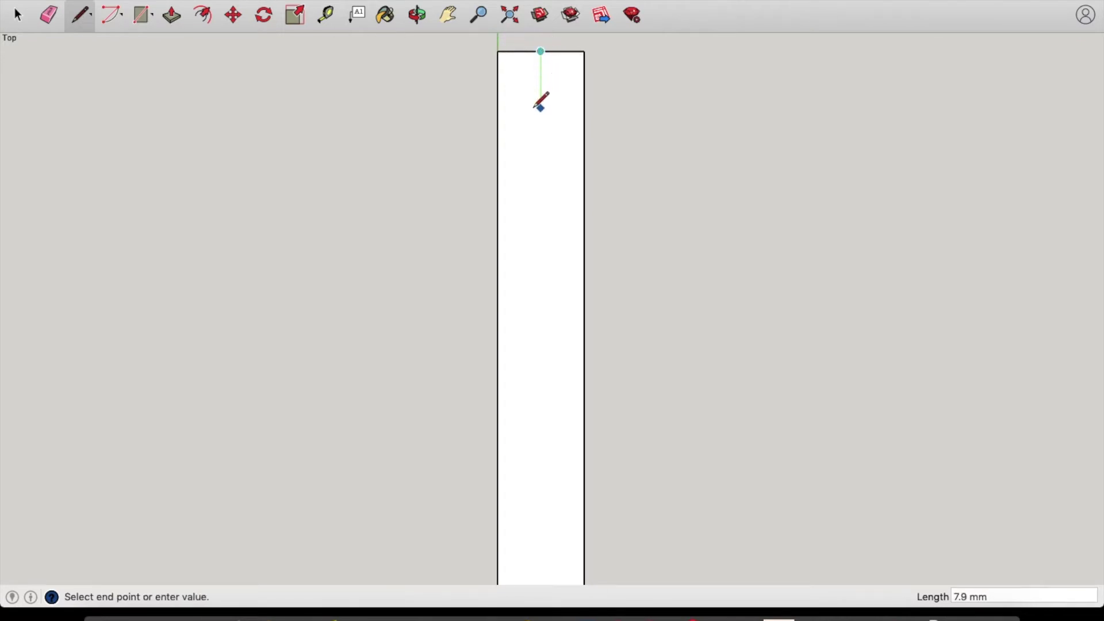
key("Return")
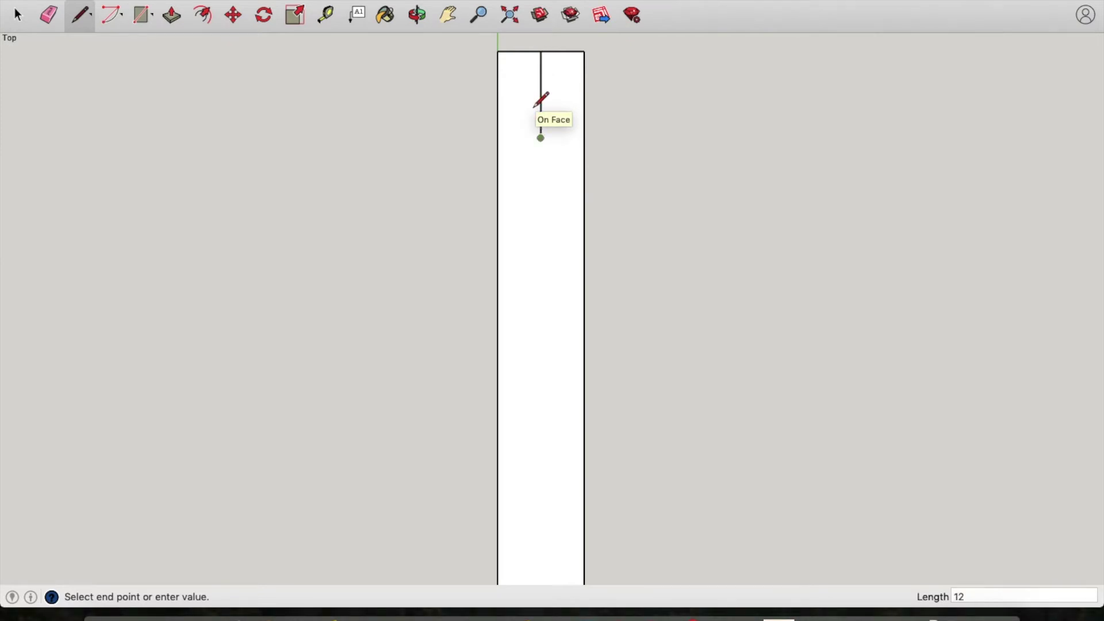
left_click(497, 138)
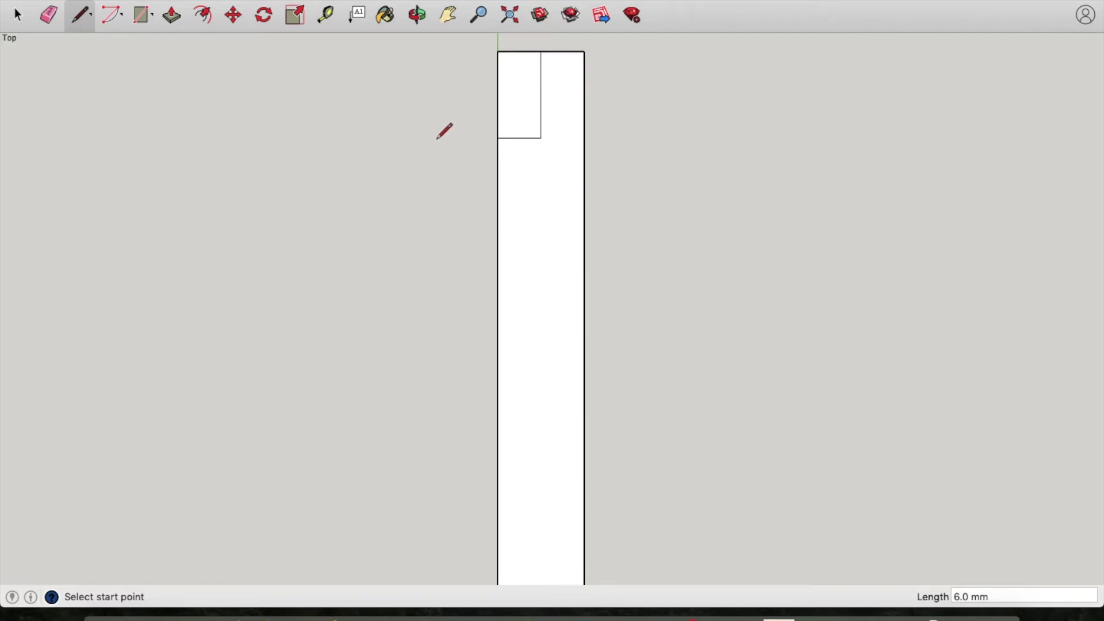
left_click(265, 0)
In Iso view, push the small corner face down 70 mm to cut the end rebate.
mouse_move(322, 22)
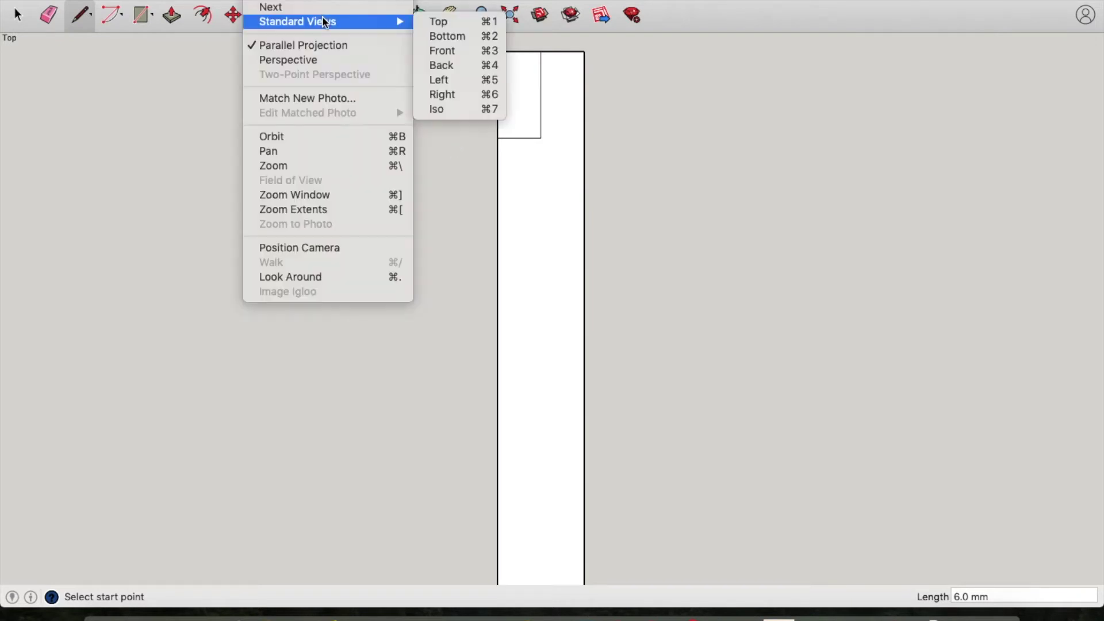
left_click(469, 109)
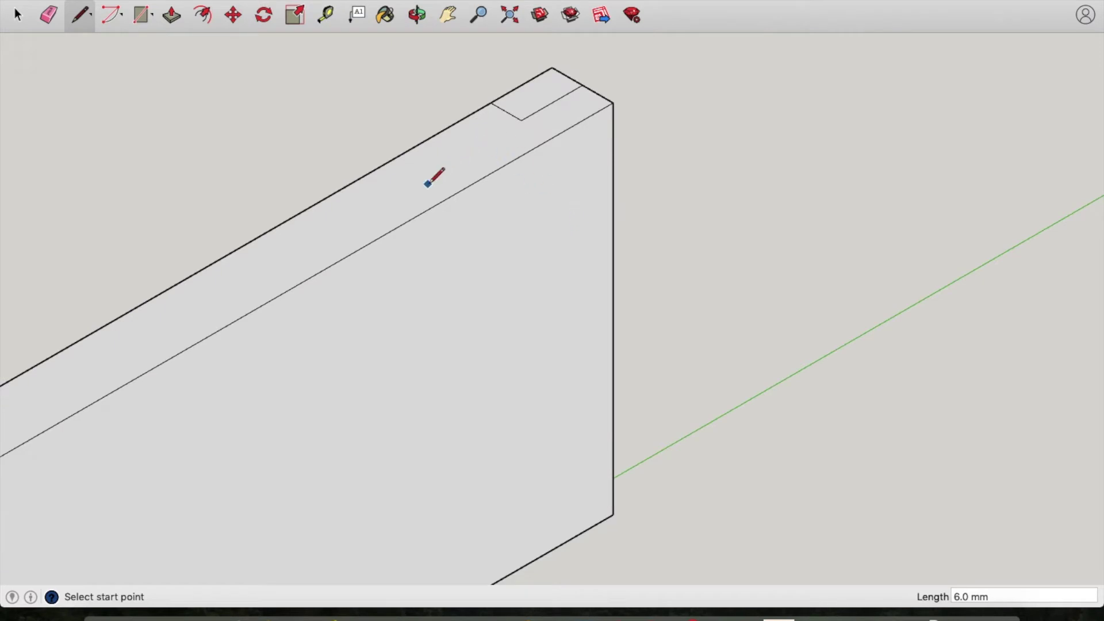
middle_click_drag(579, 264, 592, 222)
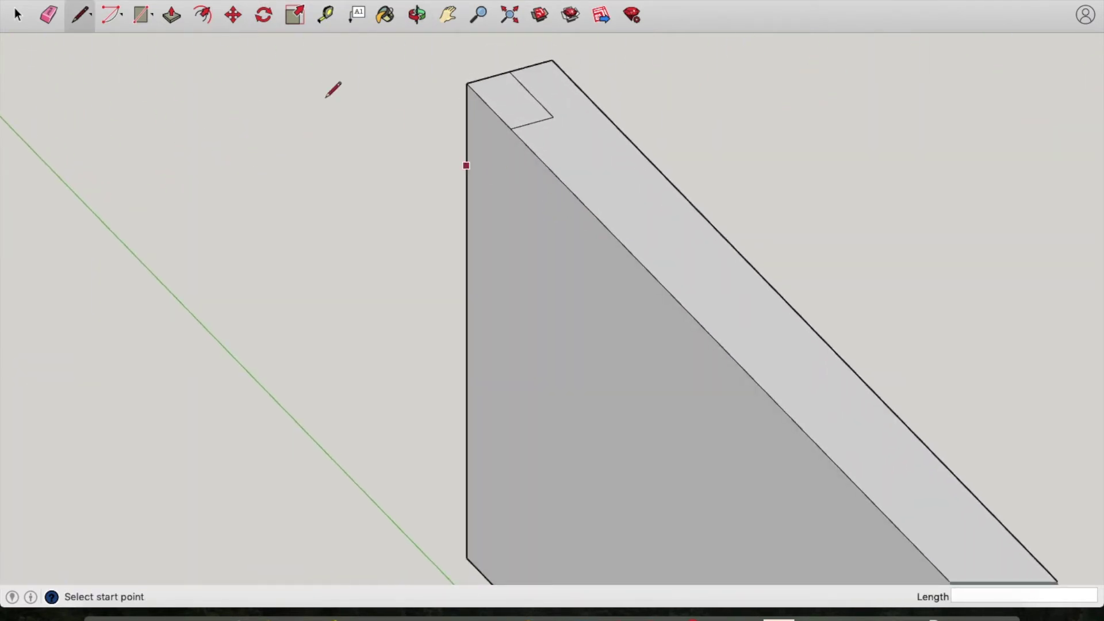
left_click(171, 15)
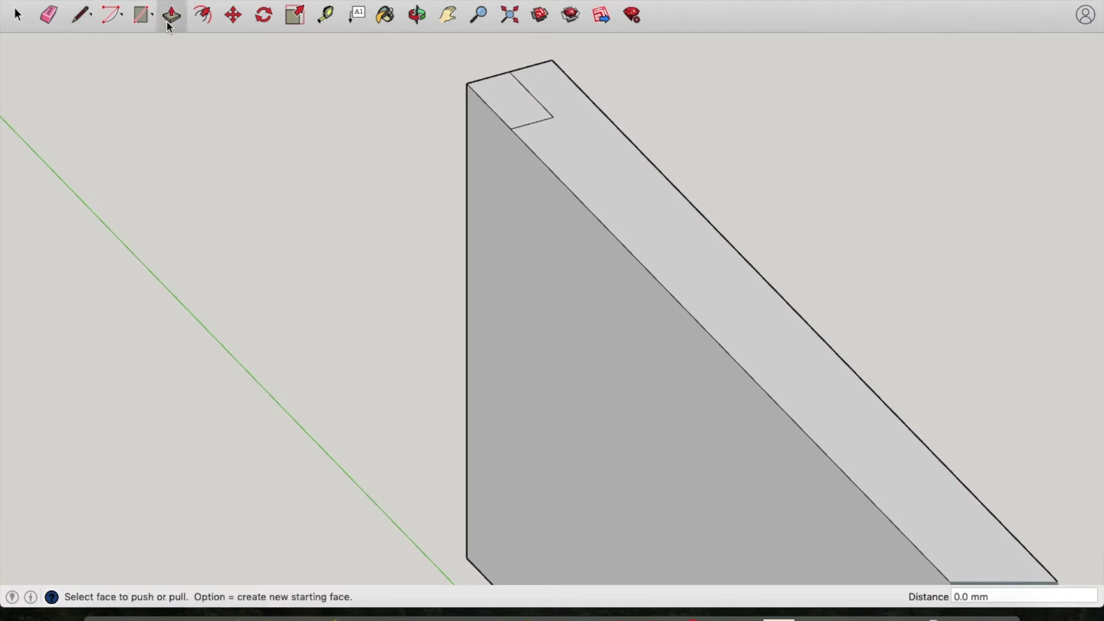
left_click(519, 114)
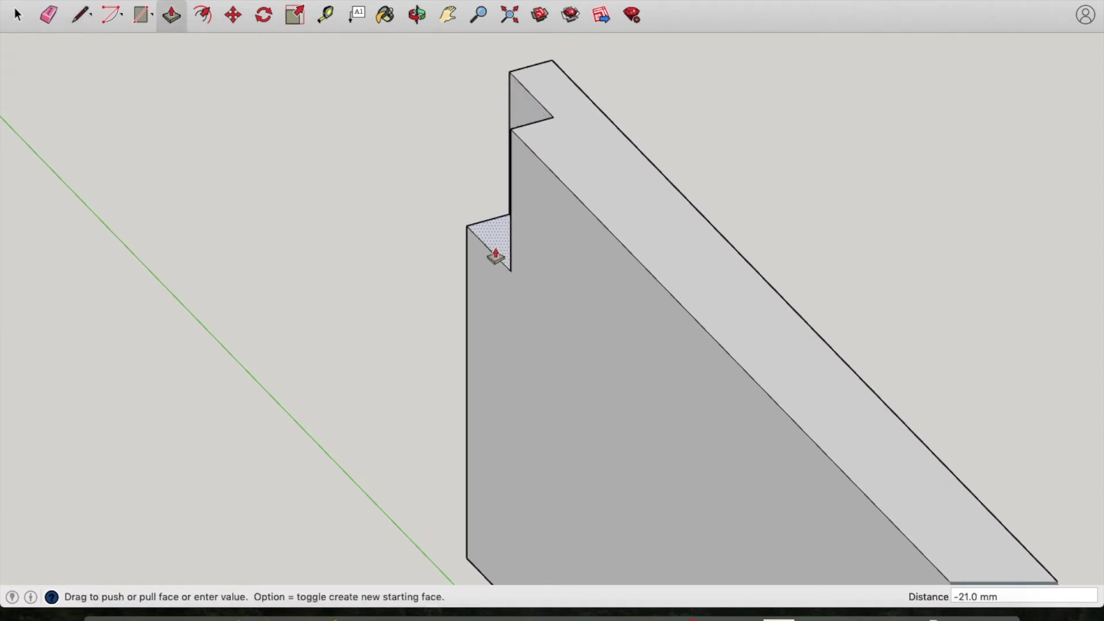
left_click(468, 570)
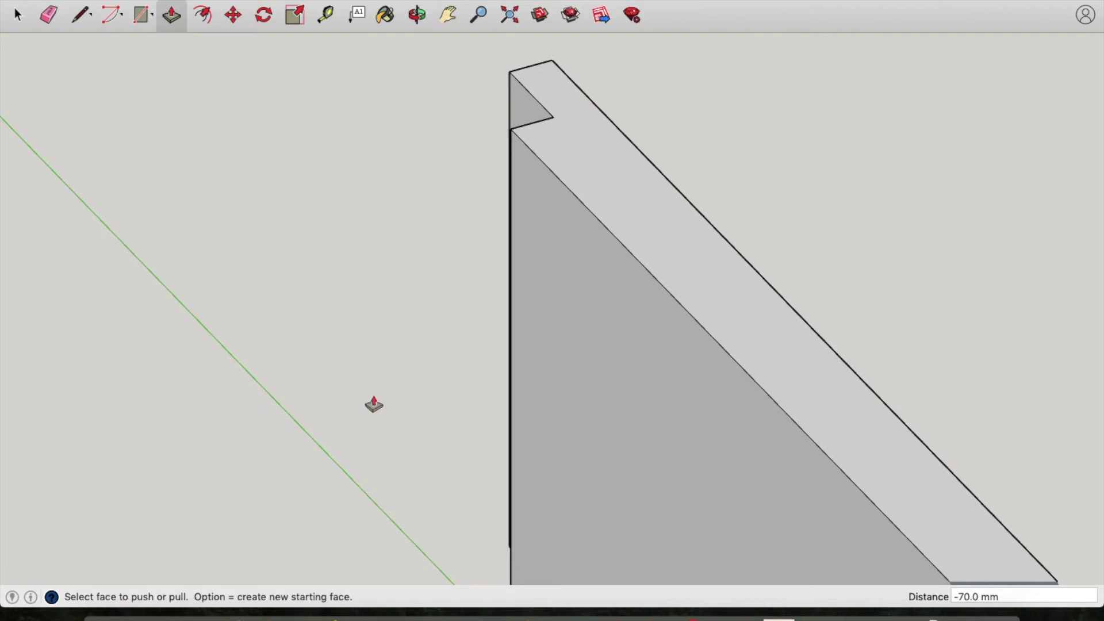
middle_click_drag(364, 350, 759, 299)
scroll(657, 281, "down", 2)
Turn the board's end into view and place a Tape Measure guide point 10 mm below its top corner.
scroll(898, 283, "down", 3)
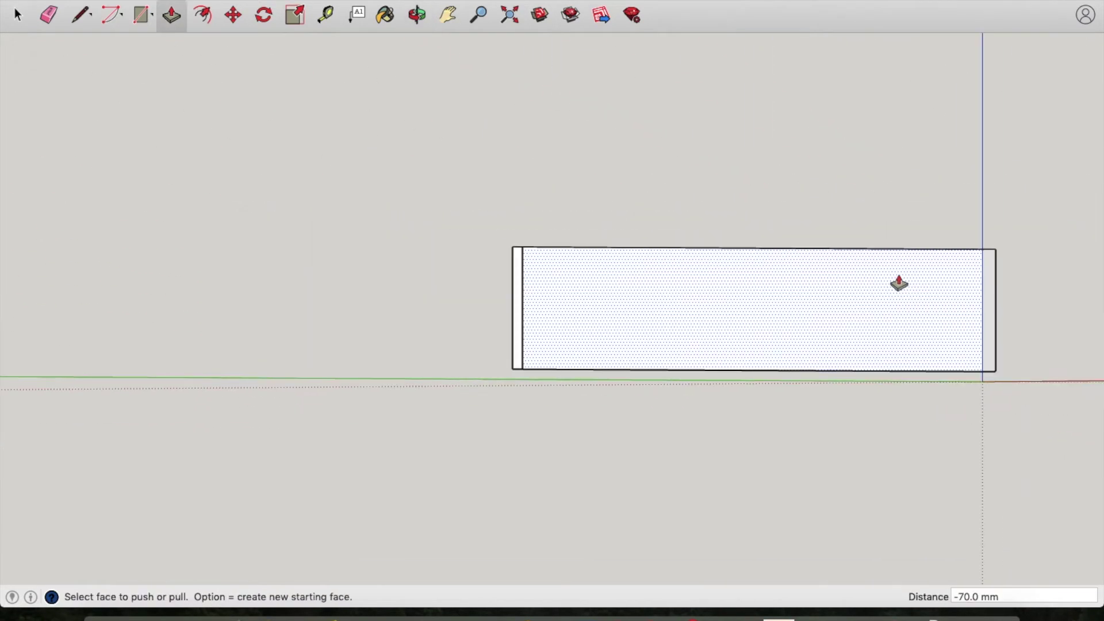
middle_click_drag(898, 283, 753, 318)
scroll(823, 314, "up", 2)
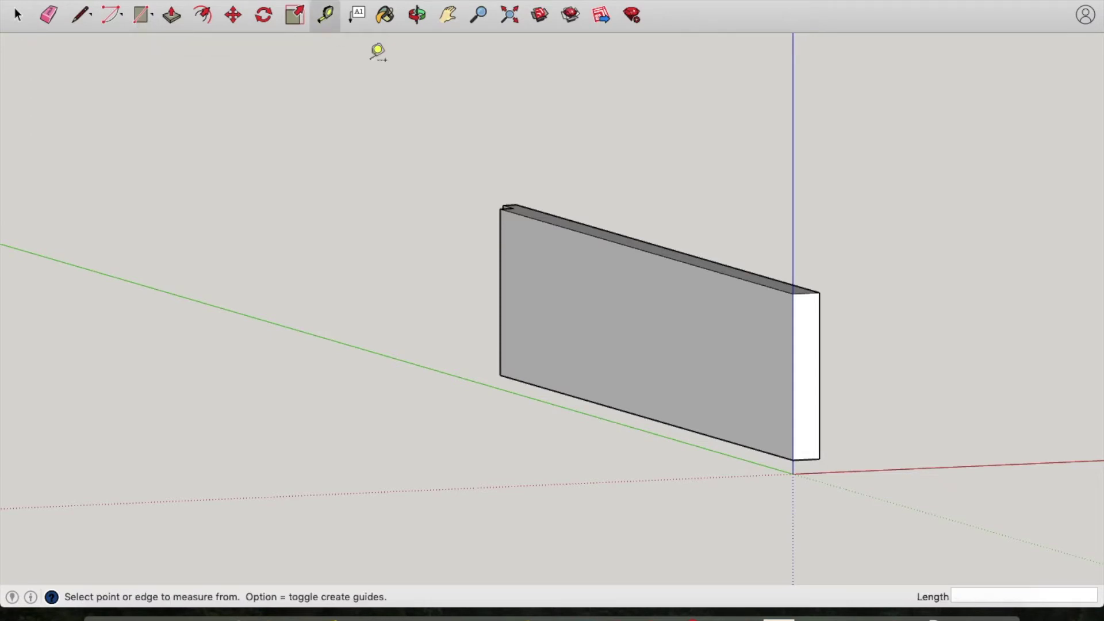
middle_click_drag(693, 206, 606, 182)
scroll(642, 226, "up", 2)
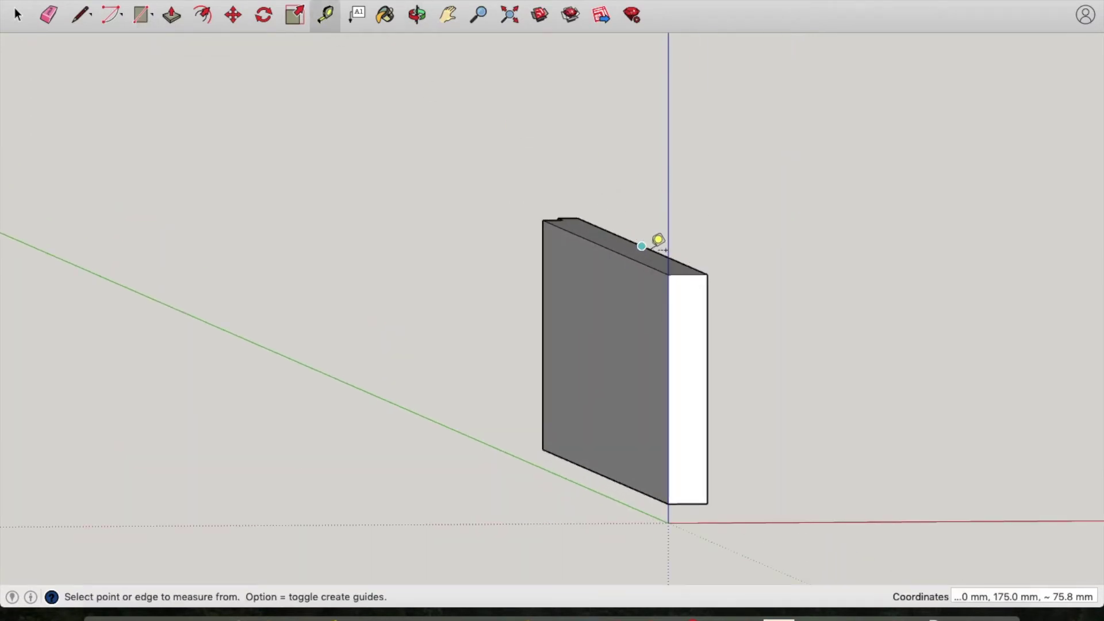
left_click(667, 274)
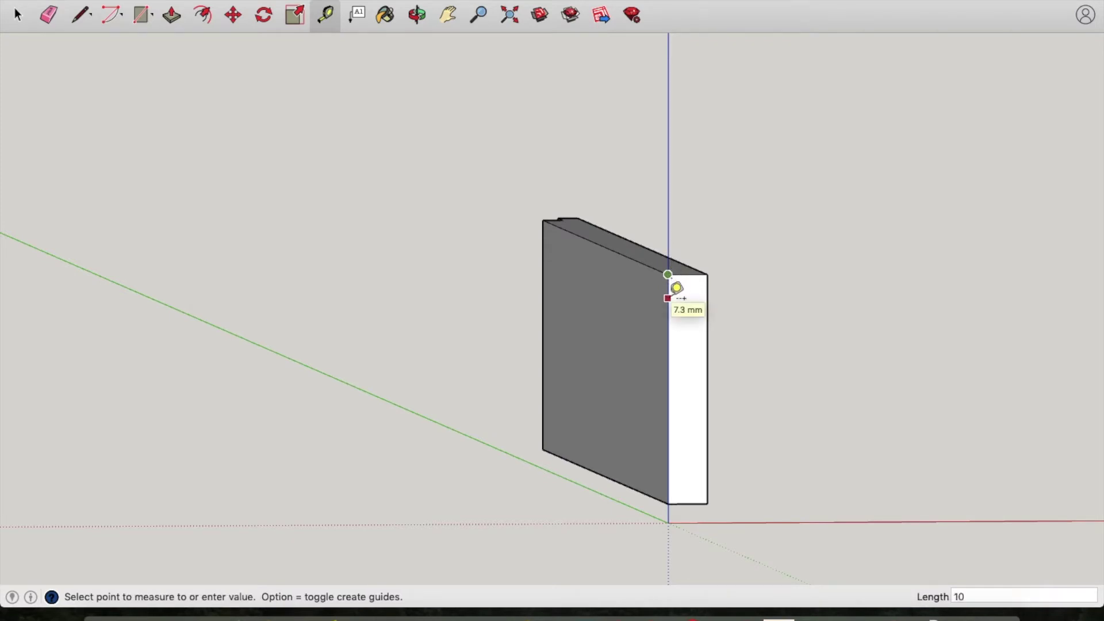
key("Return")
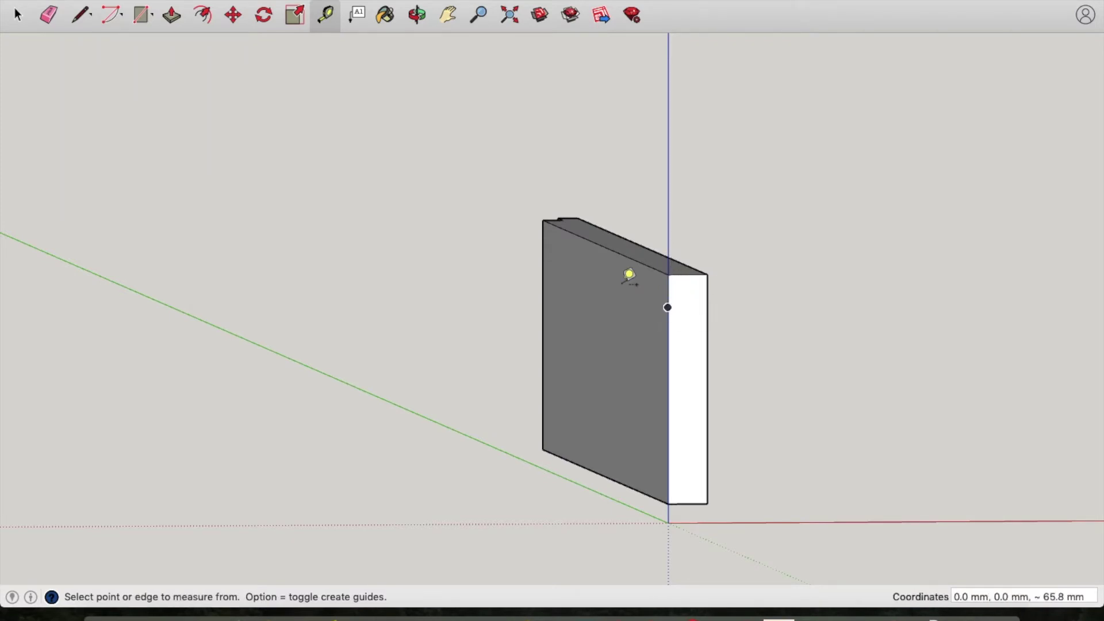
left_click(145, 19)
middle_click_drag(686, 319, 682, 297)
scroll(678, 305, "up", 2)
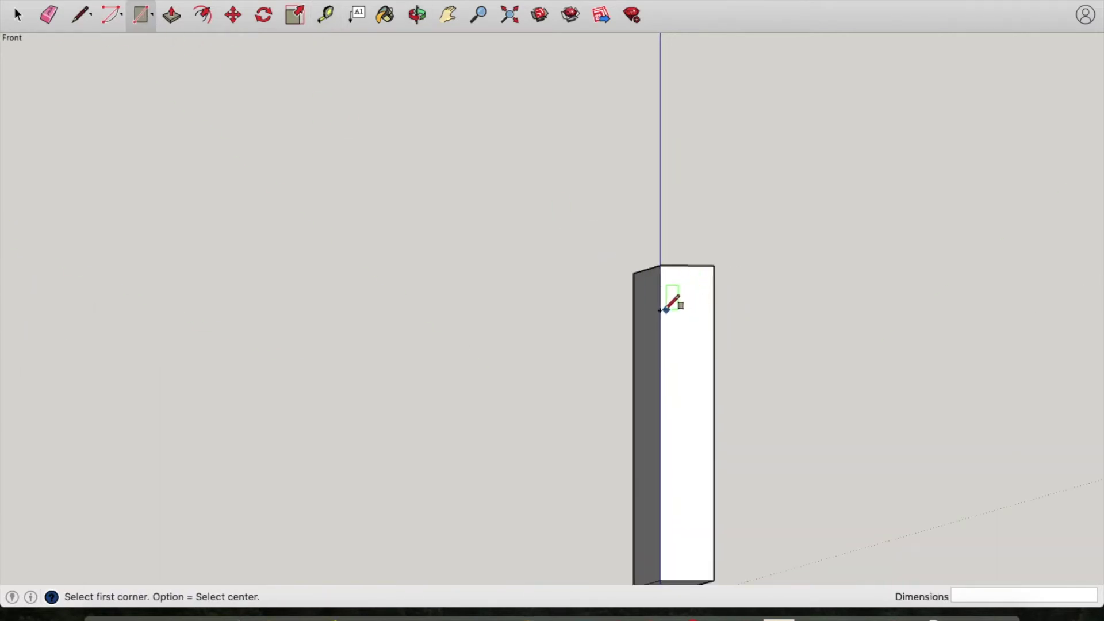
Draw a 6 × 3 mm rectangle anchored at the guide point on the board's end.
left_click(660, 309)
scroll(675, 331, "up", 3)
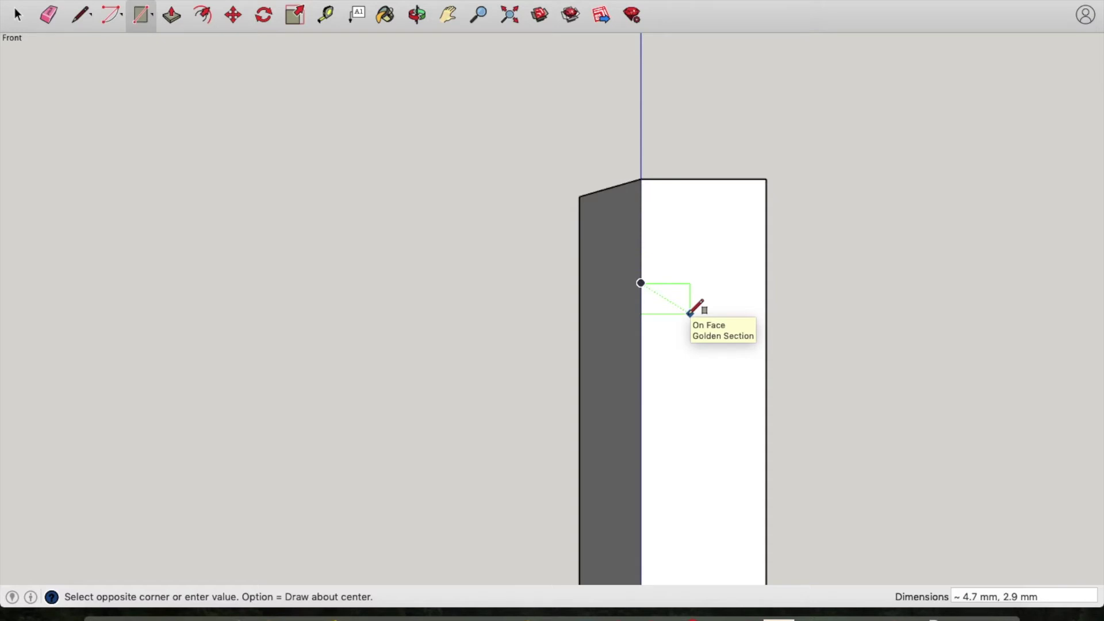
type("6")
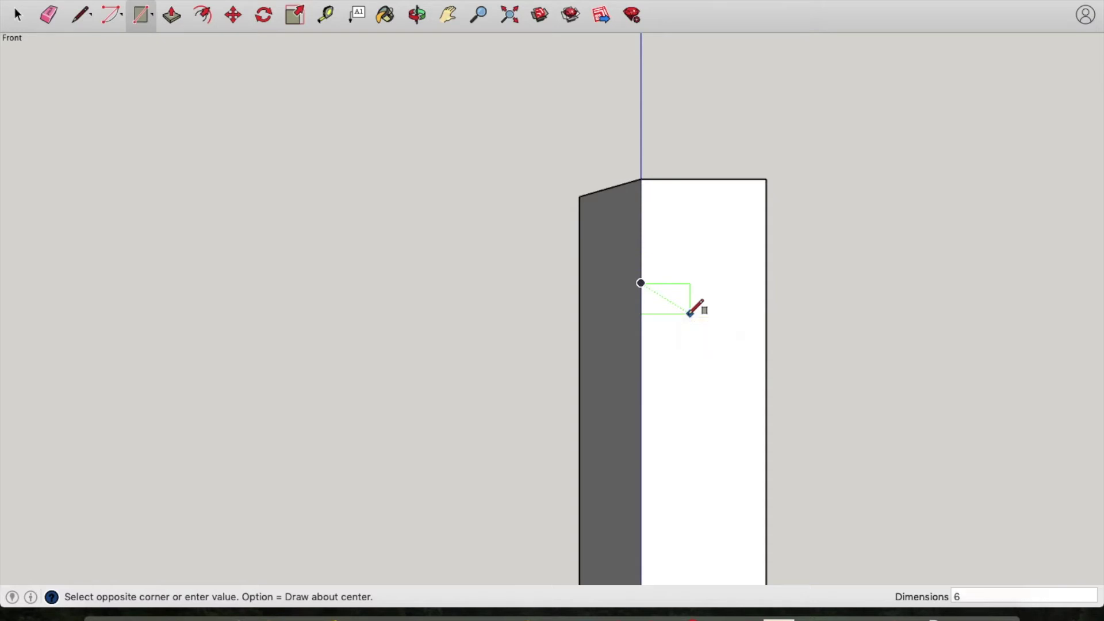
type(",3")
key("Return")
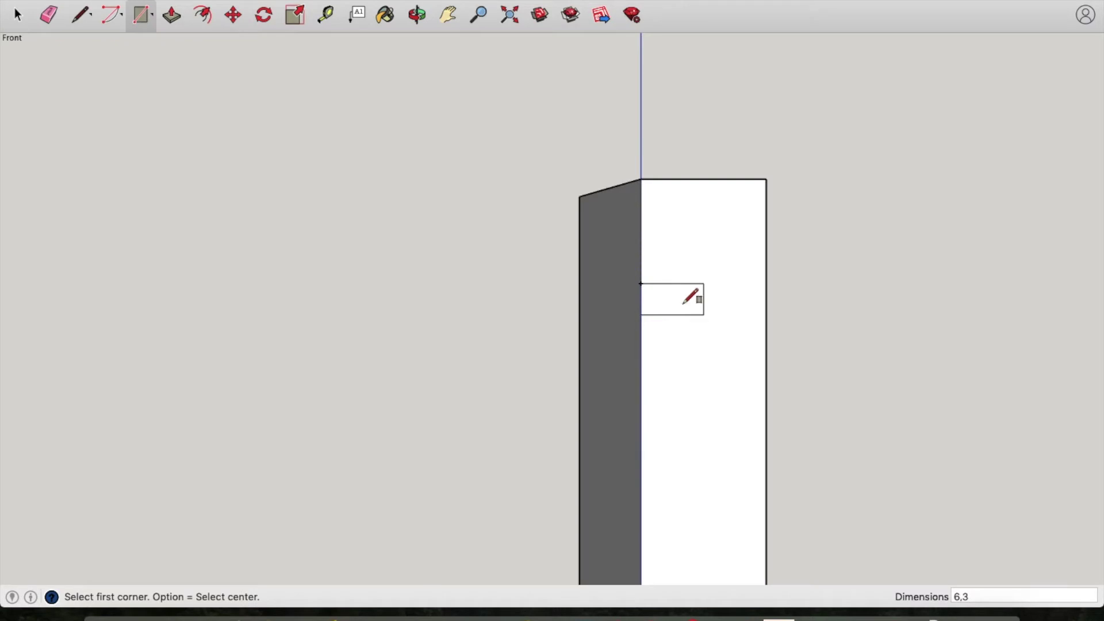
Push the 6 × 3 rectangle through the board's full length to form the groove.
middle_click_drag(477, 207, 538, 227)
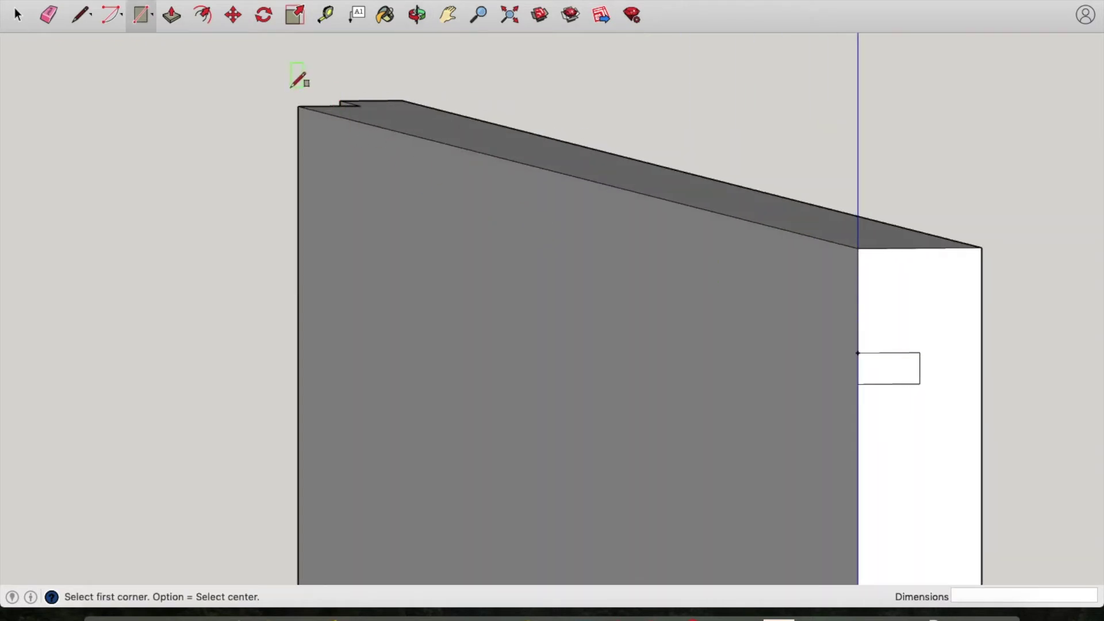
left_click(175, 26)
left_click(904, 372)
left_click(809, 353)
left_click(867, 370)
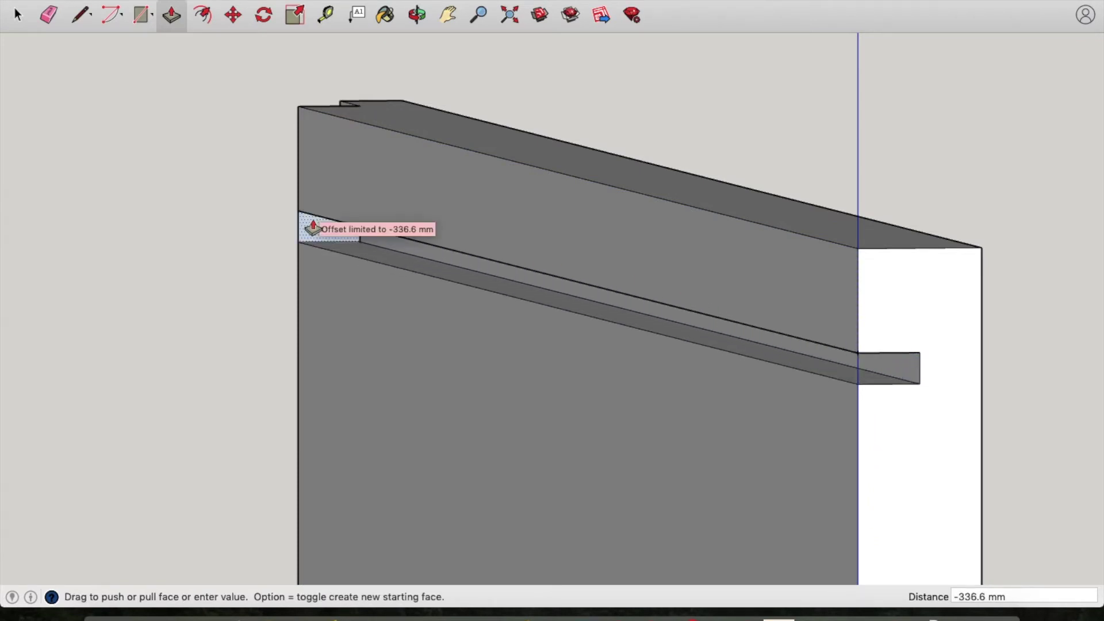
left_click(309, 229)
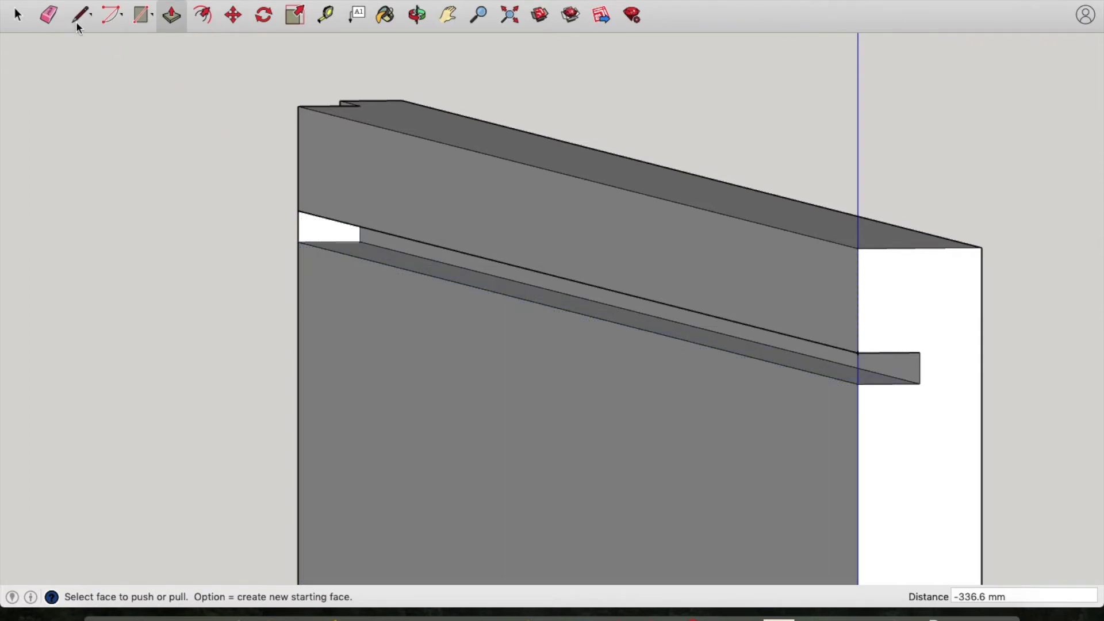
Delete the leftover face closing the groove's end, then orbit out to view the board.
left_click(17, 15)
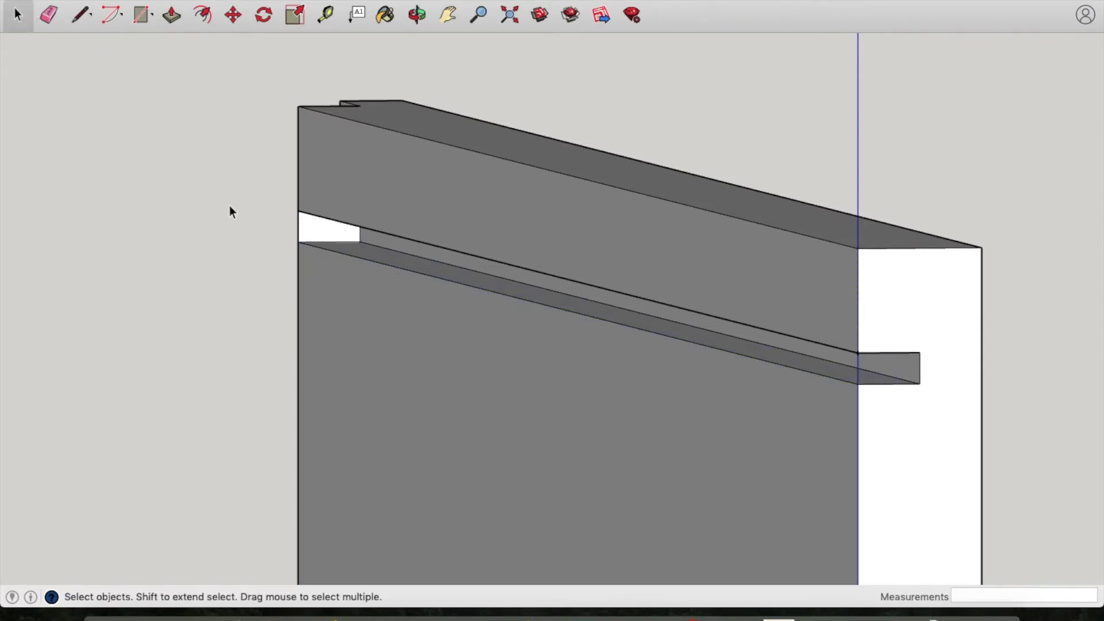
key("Delete")
left_click(50, 16)
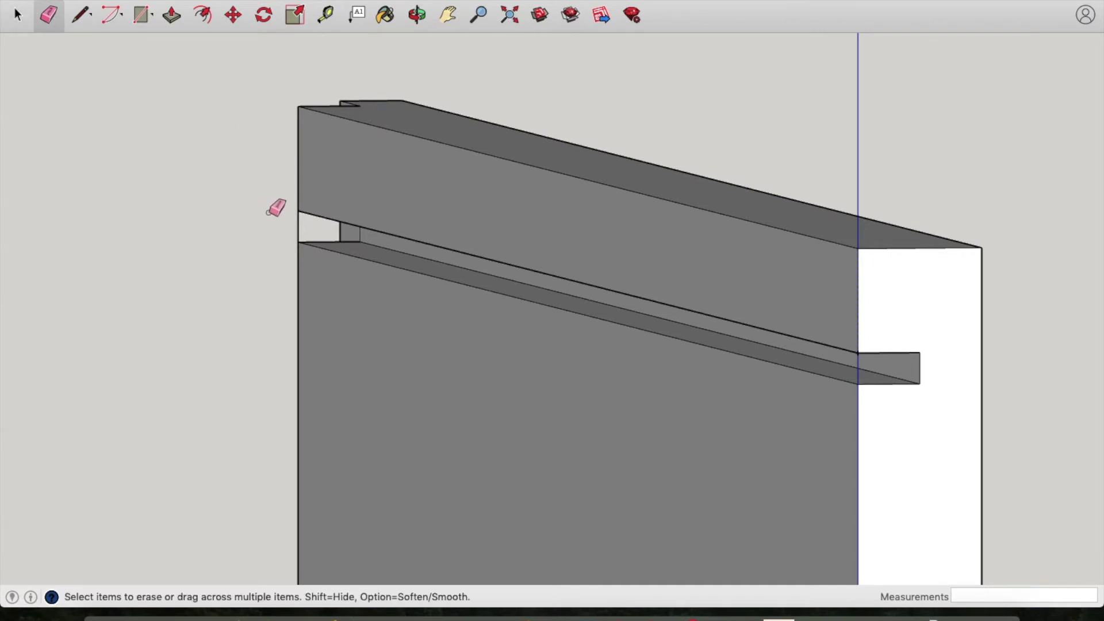
middle_click_drag(247, 205, 311, 204)
scroll(311, 205, "down", 2)
mouse_move(209, 205)
middle_mouse_down()
mouse_move(485, 225)
mouse_move(261, 263)
mouse_move(554, 266)
mouse_move(774, 235)
mouse_move(405, 251)
mouse_move(764, 249)
mouse_move(256, 232)
middle_mouse_up()
scroll(489, 234, "down", 2)
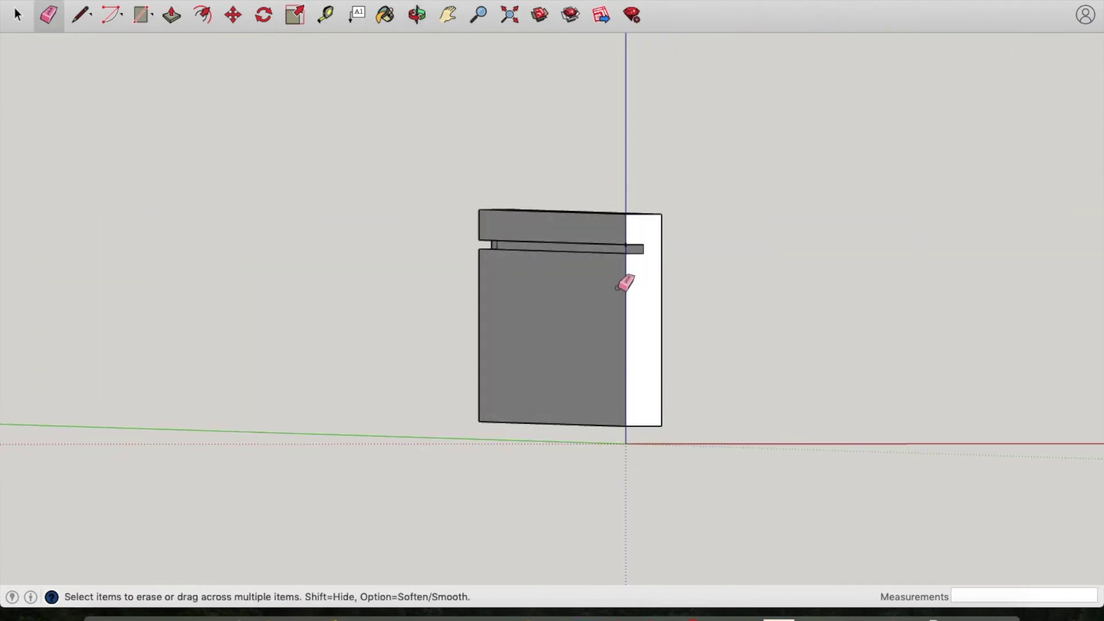
Draw a 57 by 12 rectangle on the right end of the grooved side board.
left_click(138, 16)
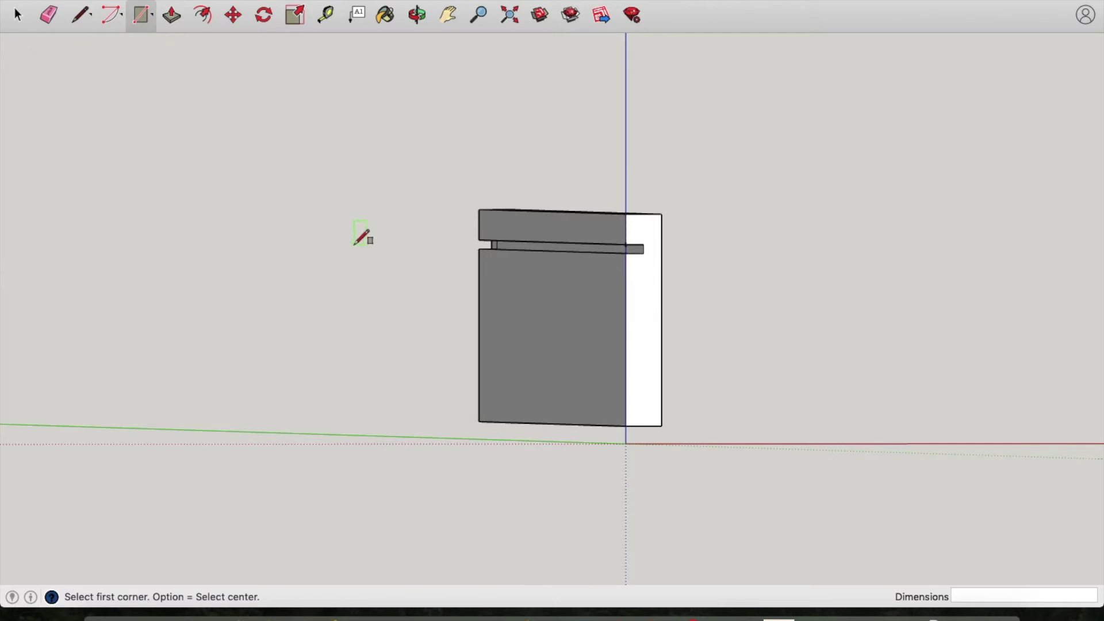
middle_click_drag(362, 237, 603, 276)
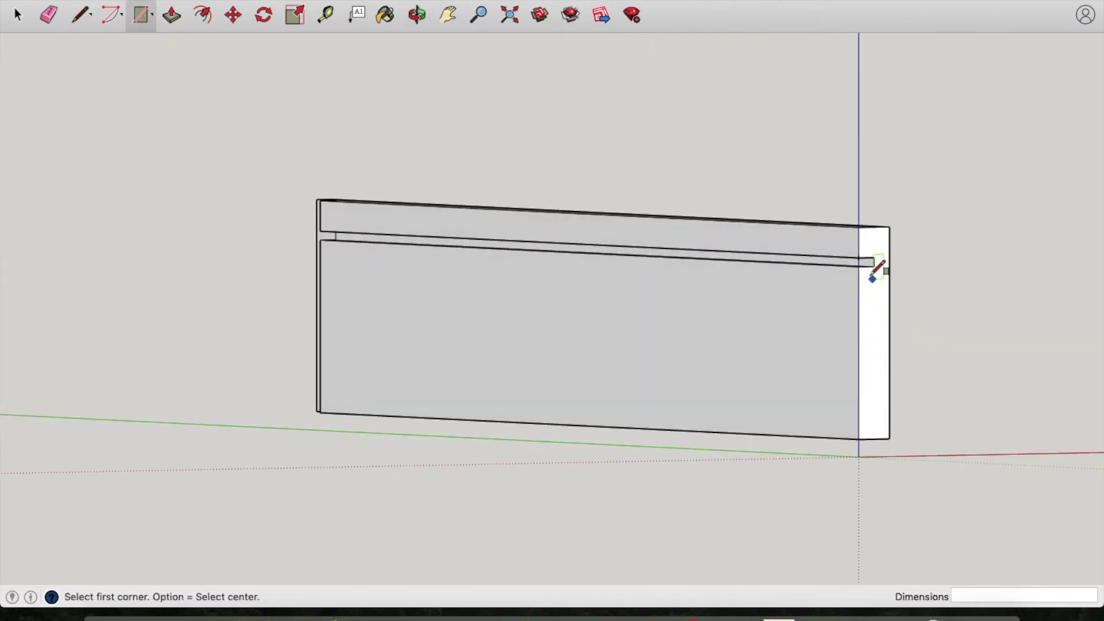
left_click(858, 267)
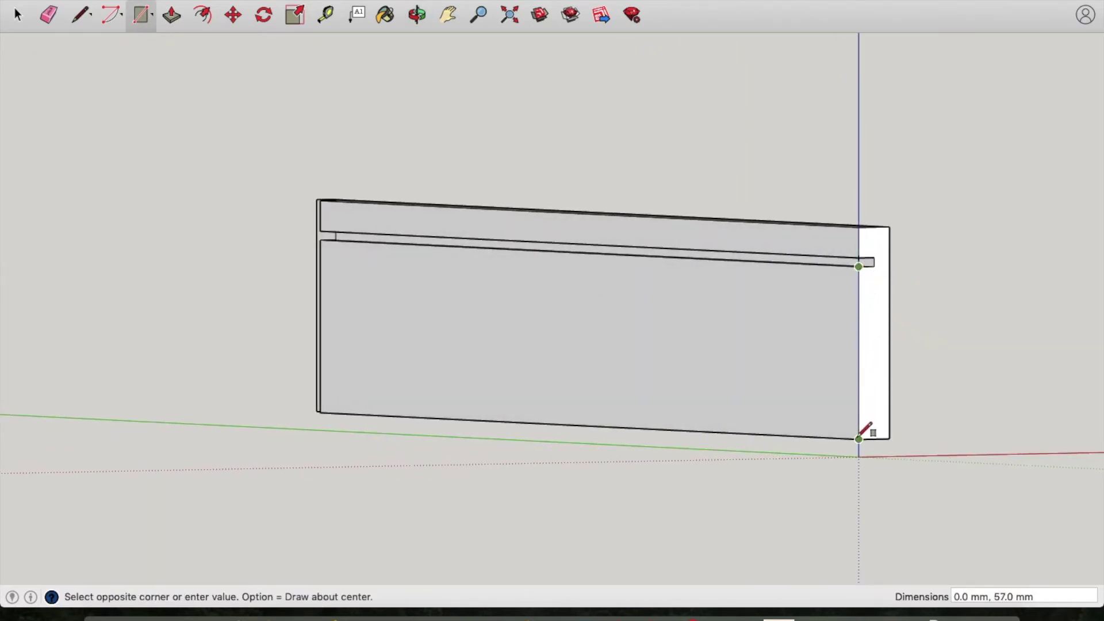
middle_click_drag(840, 435, 934, 416)
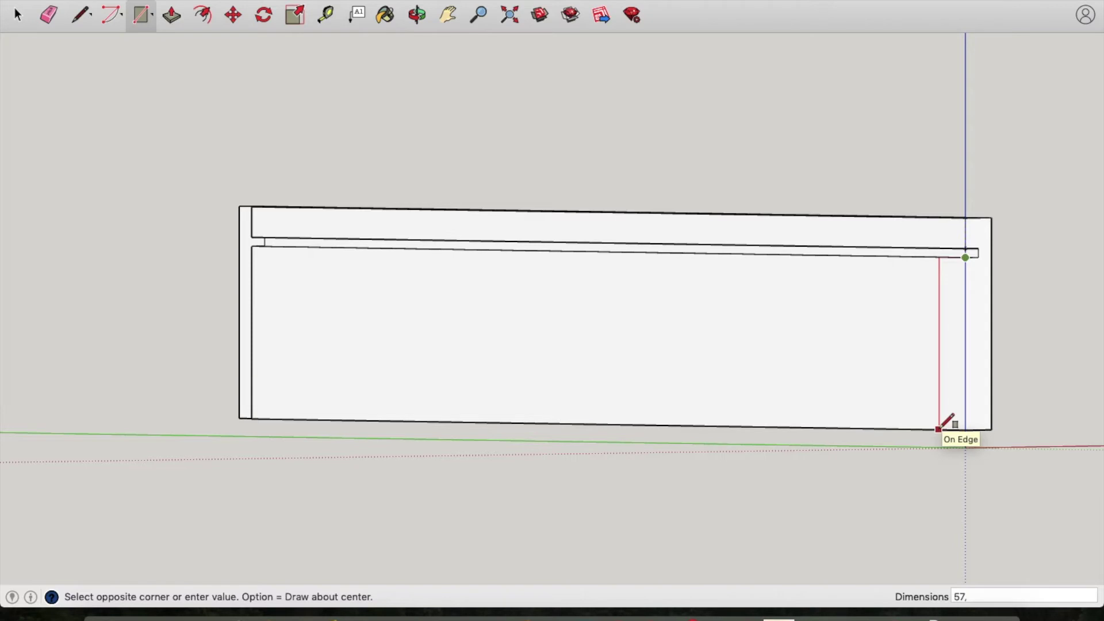
left_click(939, 428)
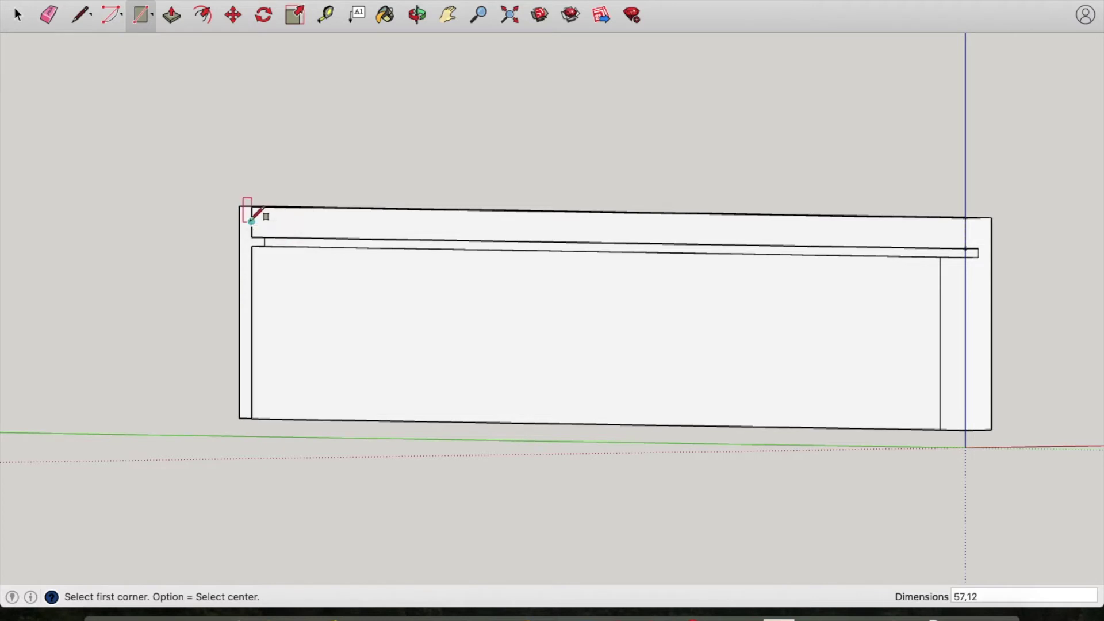
middle_click_drag(628, 200, 549, 210)
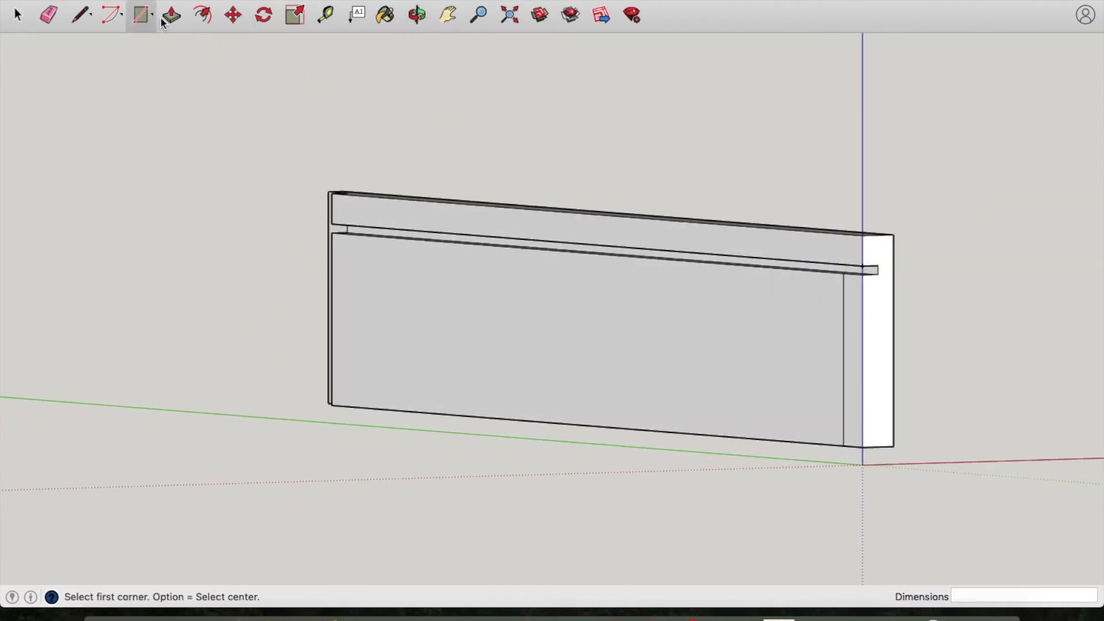
left_click(171, 16)
Push/Pull the end rectangle out 96 mm into a perpendicular end piece.
left_click_drag(847, 366, 766, 396)
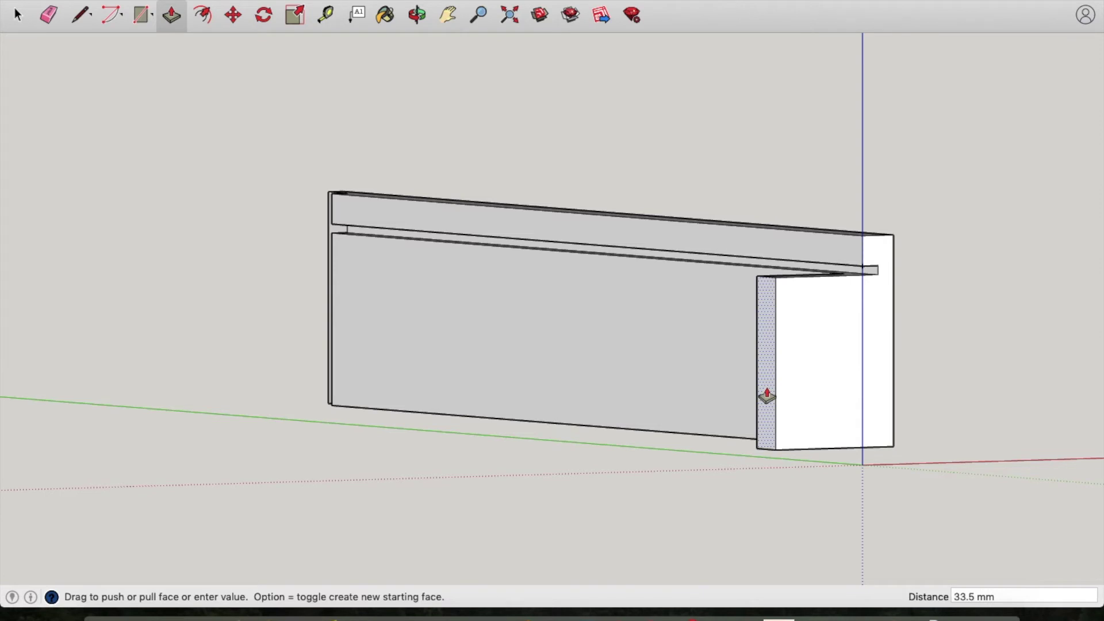
left_click_drag(766, 395, 764, 396)
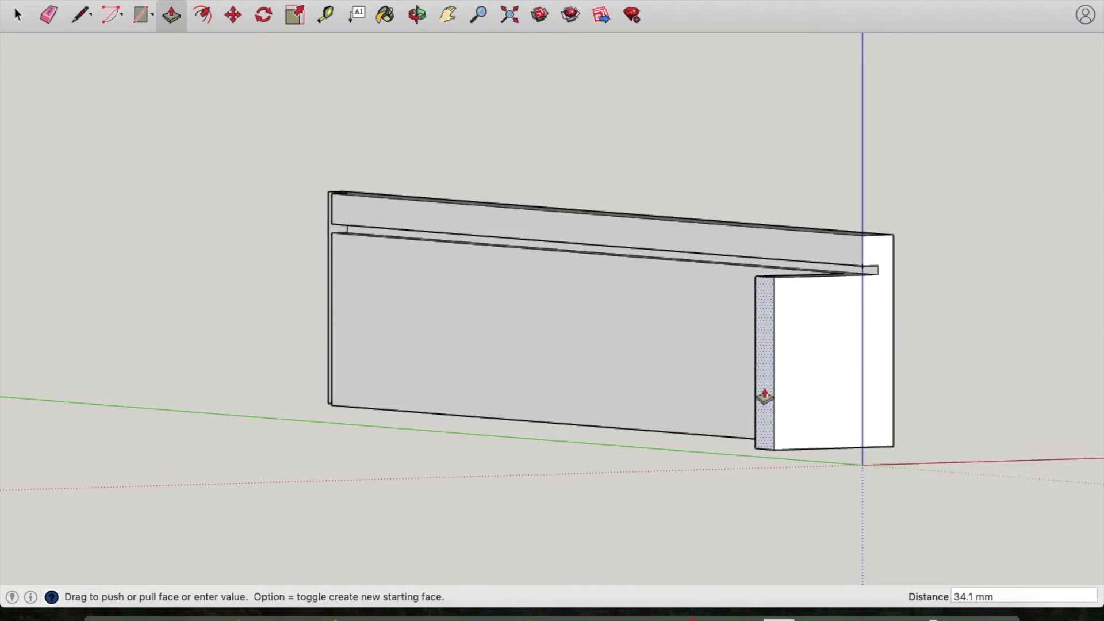
key("Return")
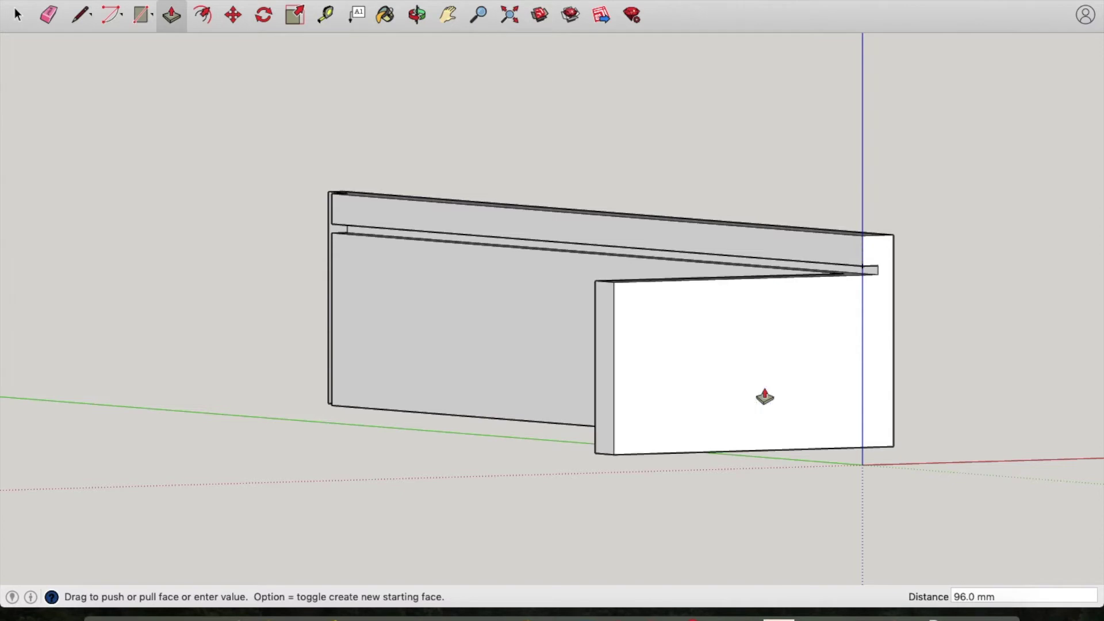
middle_click_drag(665, 372, 711, 301)
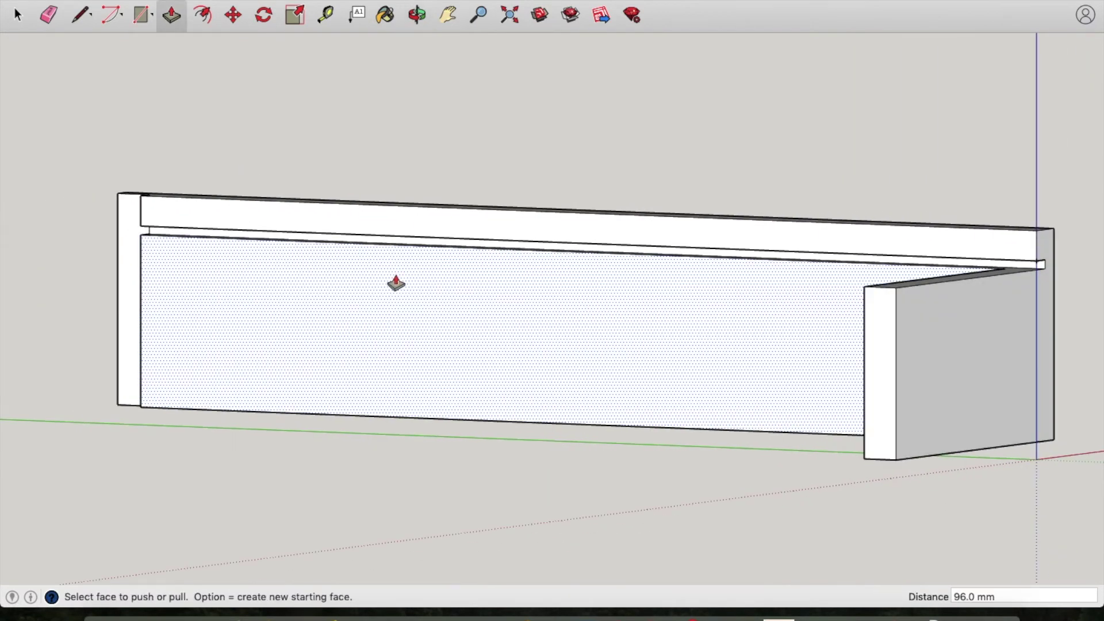
middle_click_drag(437, 278, 519, 290)
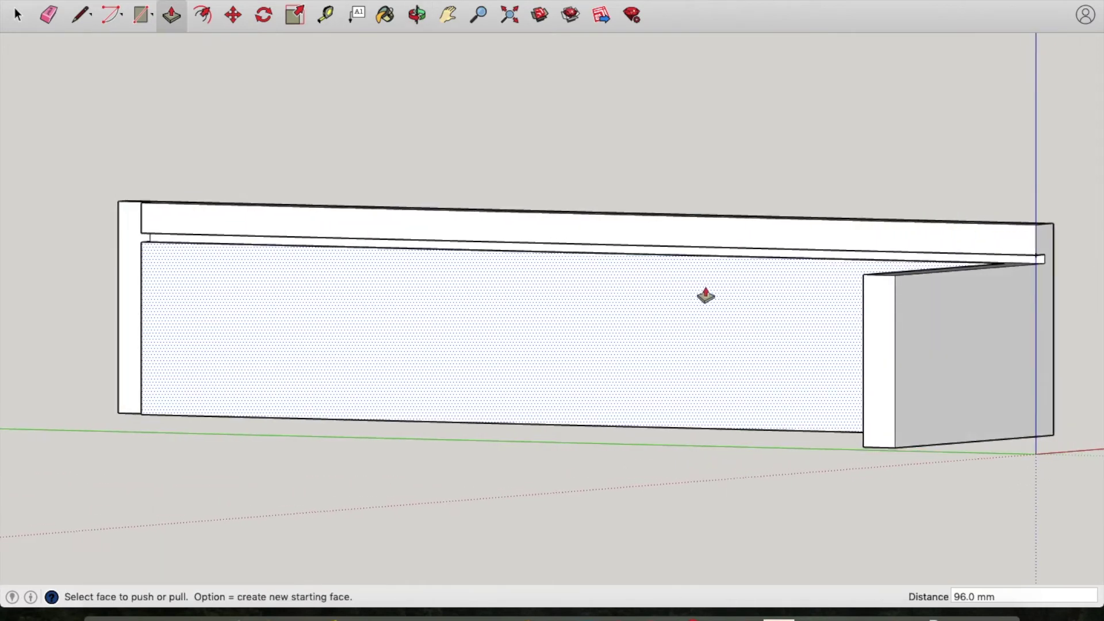
middle_click_drag(706, 295, 322, 274)
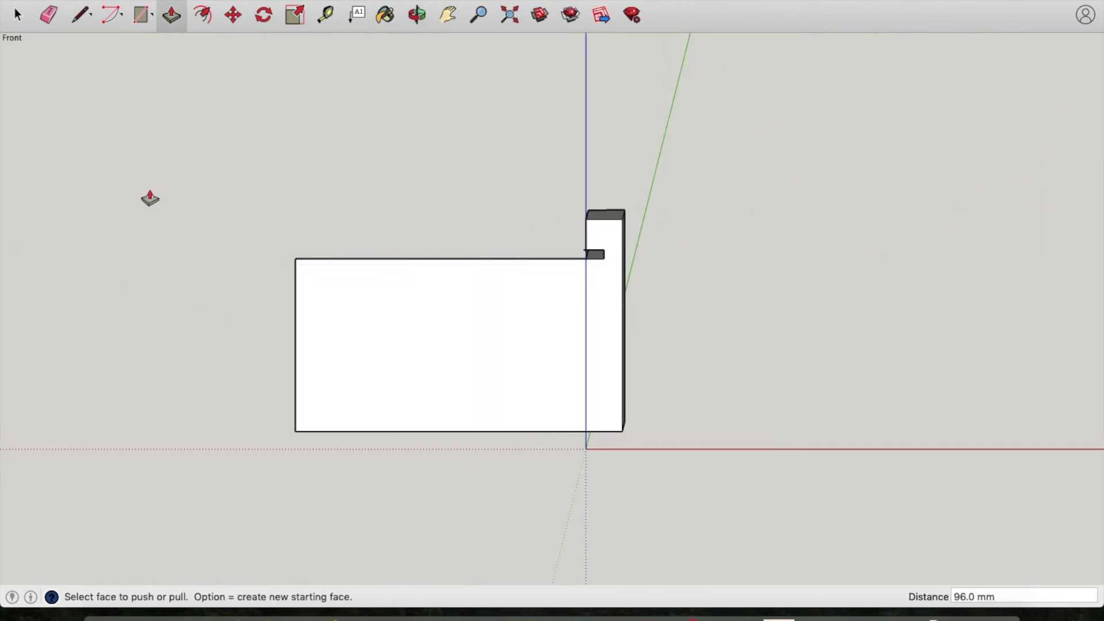
middle_click_drag(150, 199, 218, 191)
Draw a vertical line from the groove's end corner down to the end piece's bottom edge.
left_click(84, 13)
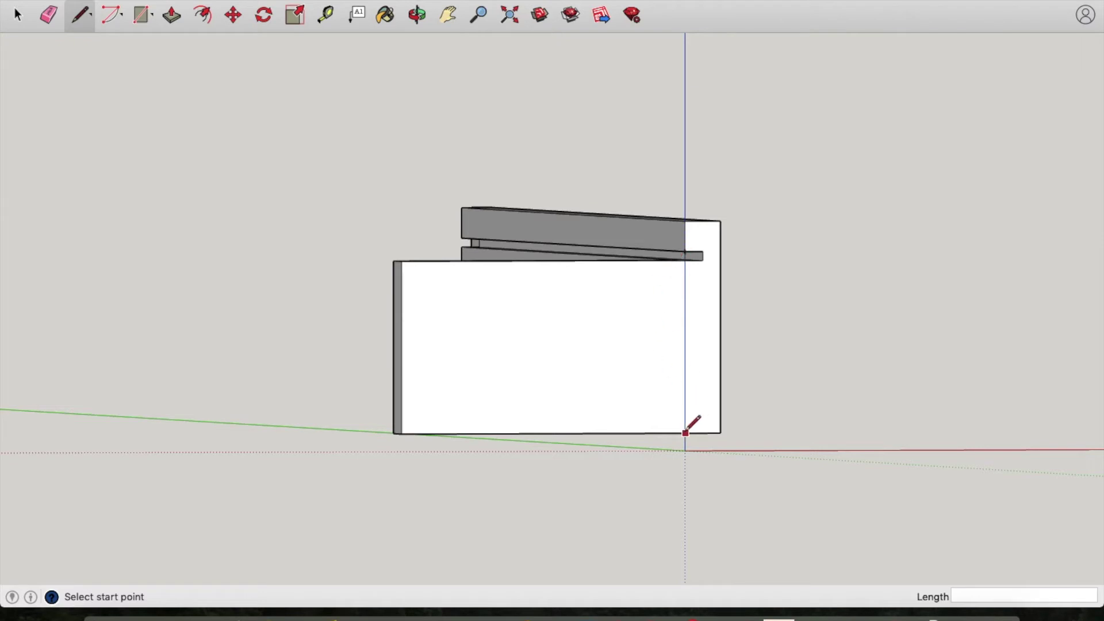
scroll(685, 433, "down", 2)
middle_click_drag(692, 360, 773, 329)
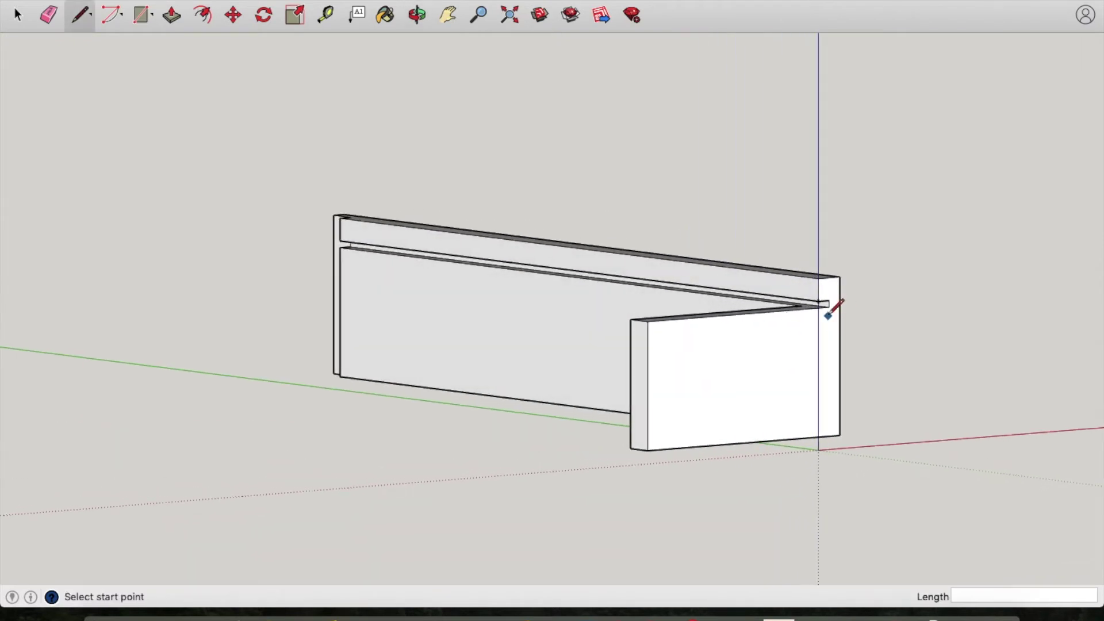
middle_click_drag(785, 275, 784, 387)
scroll(783, 387, "up", 3)
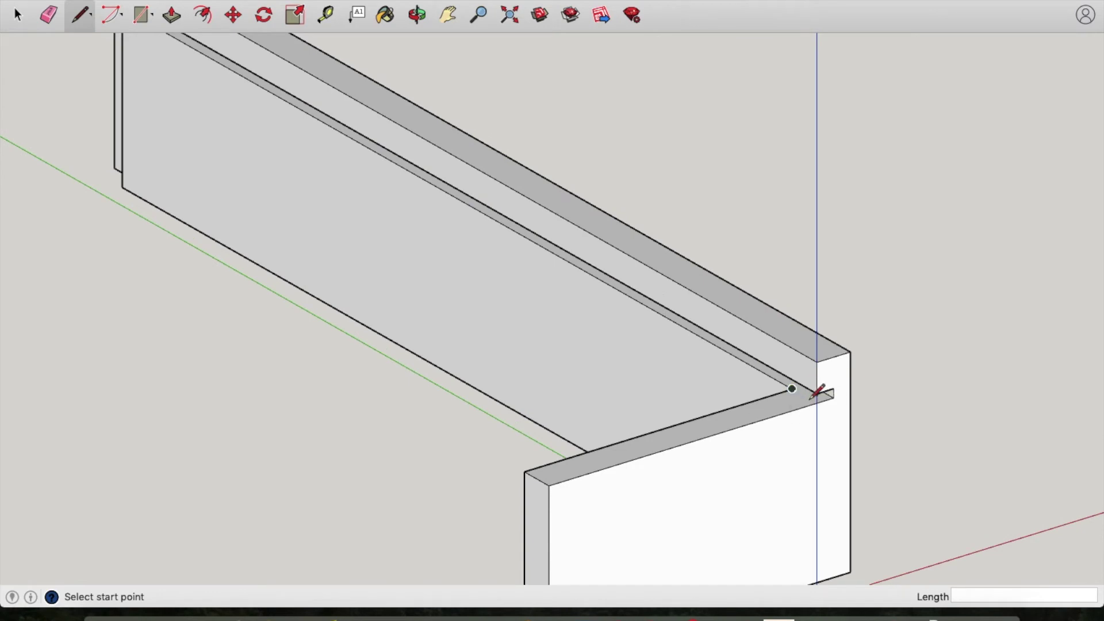
left_click(816, 402)
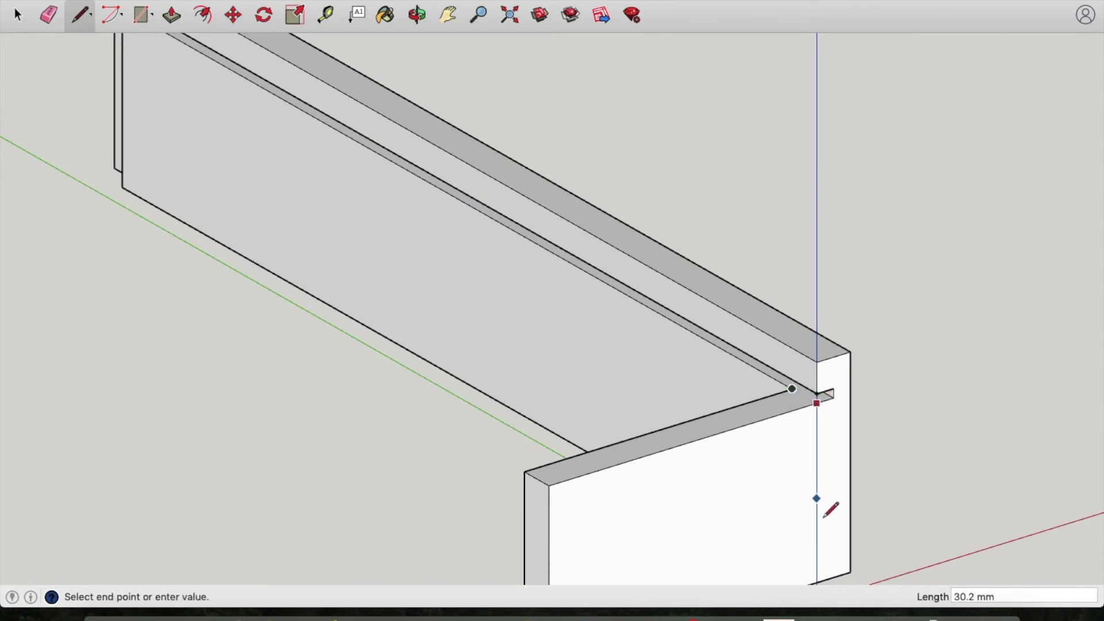
left_click(817, 580)
mouse_move(611, 357)
middle_mouse_down()
mouse_move(586, 284)
mouse_move(495, 251)
mouse_move(426, 249)
mouse_move(342, 205)
mouse_move(303, 199)
mouse_move(333, 212)
mouse_move(530, 219)
middle_mouse_up()
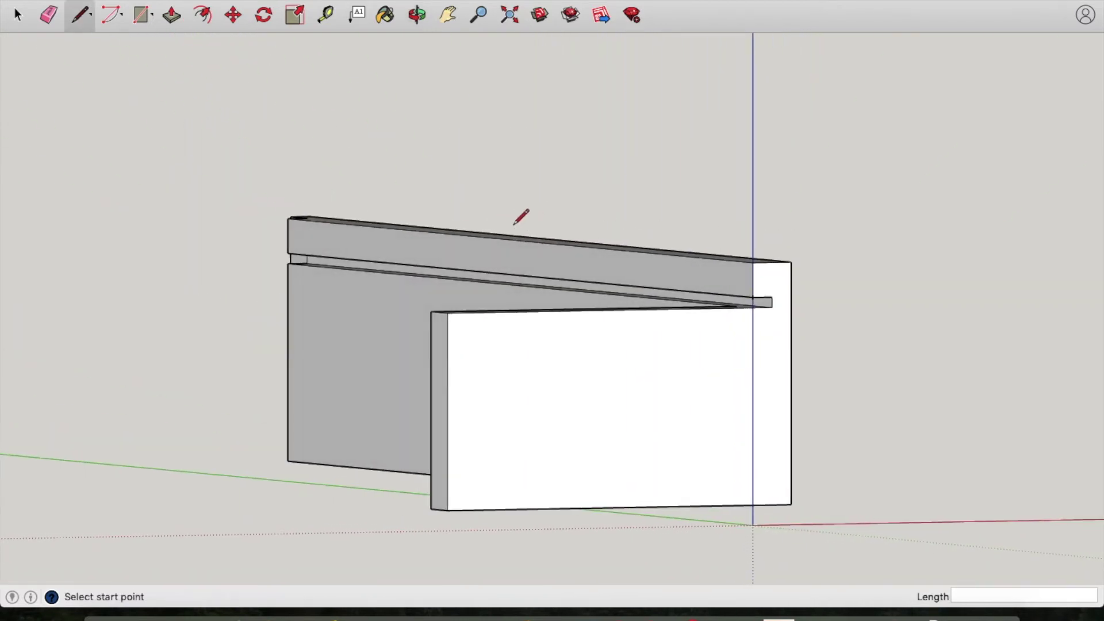
middle_click_drag(540, 240, 507, 204)
middle_click_drag(584, 292, 461, 299)
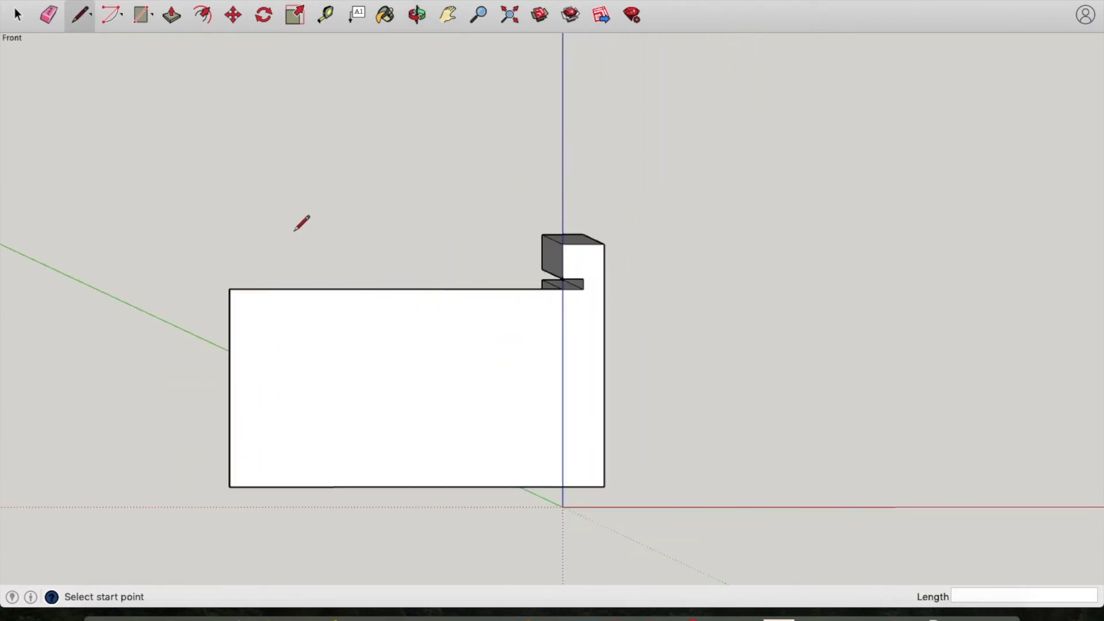
Draw a 70 by 12 rectangle from the side board's bottom-left corner.
left_click(138, 19)
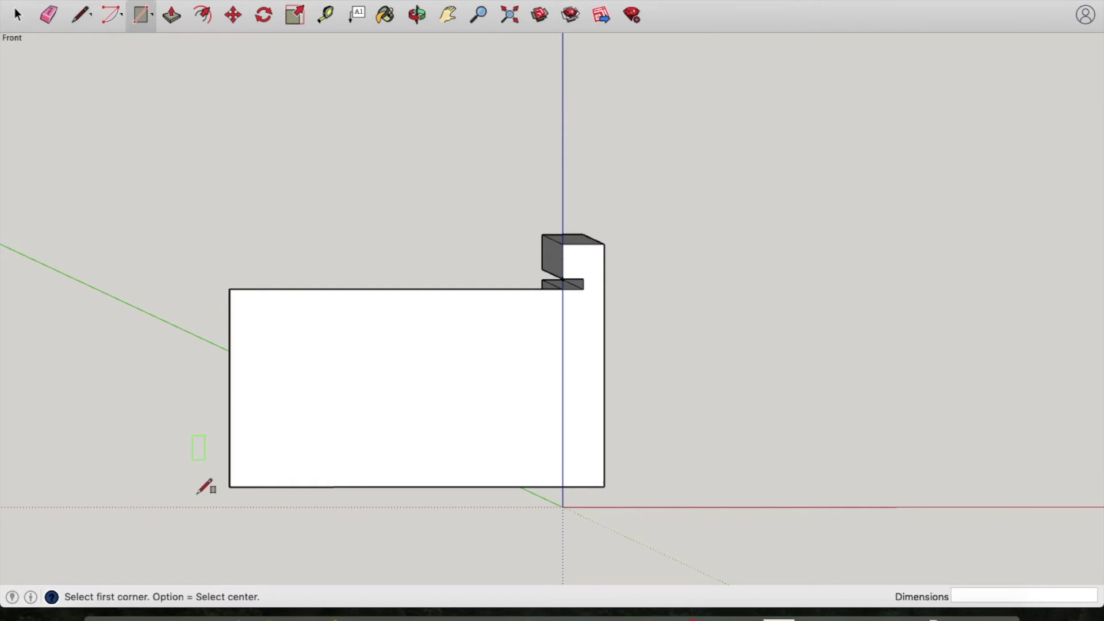
left_click(229, 487)
mouse_move(182, 394)
middle_mouse_down()
mouse_move(140, 387)
mouse_move(175, 389)
middle_mouse_up()
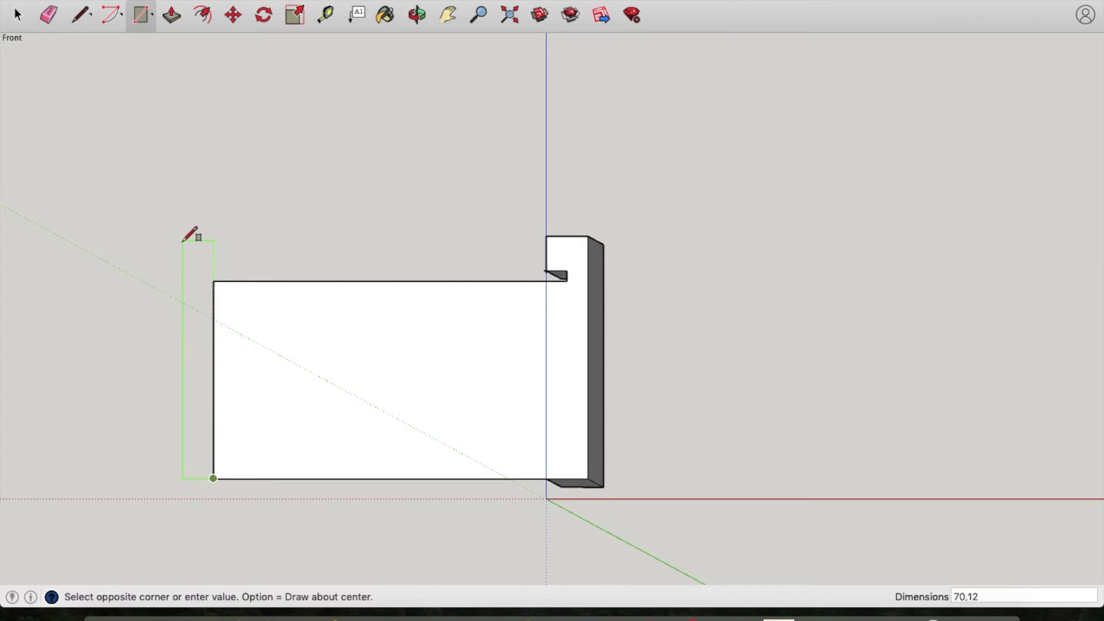
key("Return")
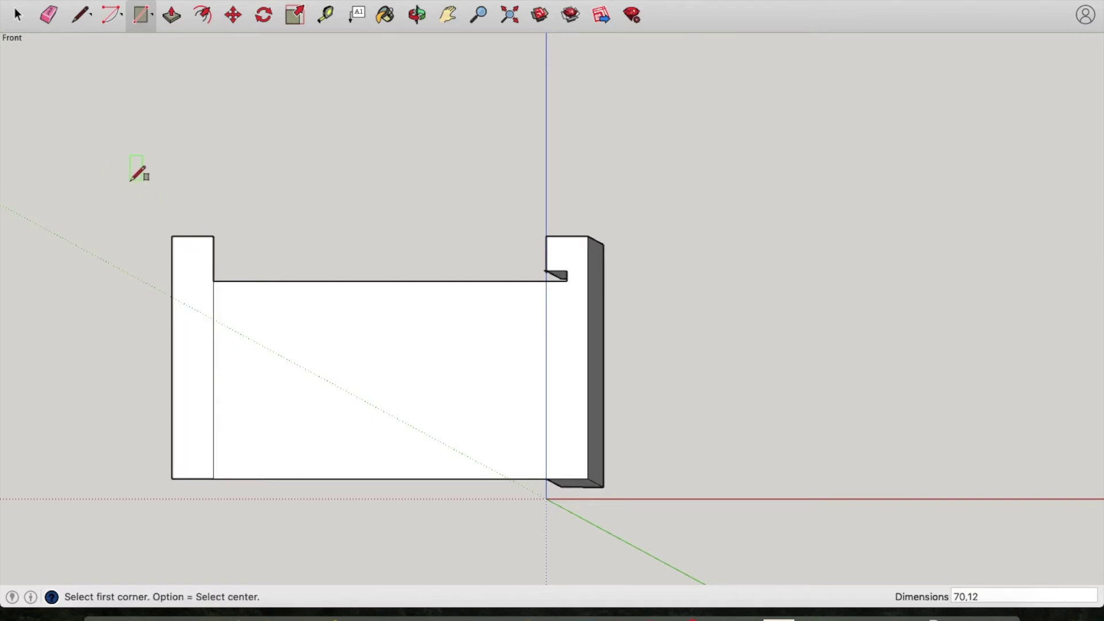
mouse_move(153, 182)
middle_mouse_down()
mouse_move(172, 202)
mouse_move(166, 191)
middle_mouse_up()
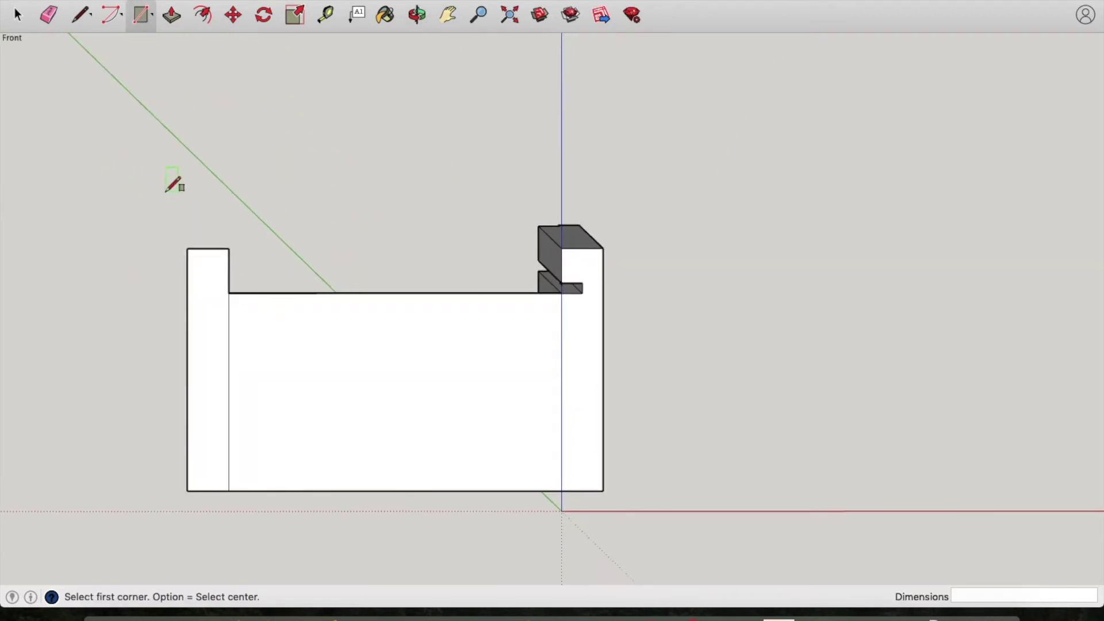
Extrude the 70 by 12 rectangle 350 mm into a second side board.
left_click(169, 26)
middle_click_drag(91, 161, 862, 190)
scroll(763, 266, "down", 5)
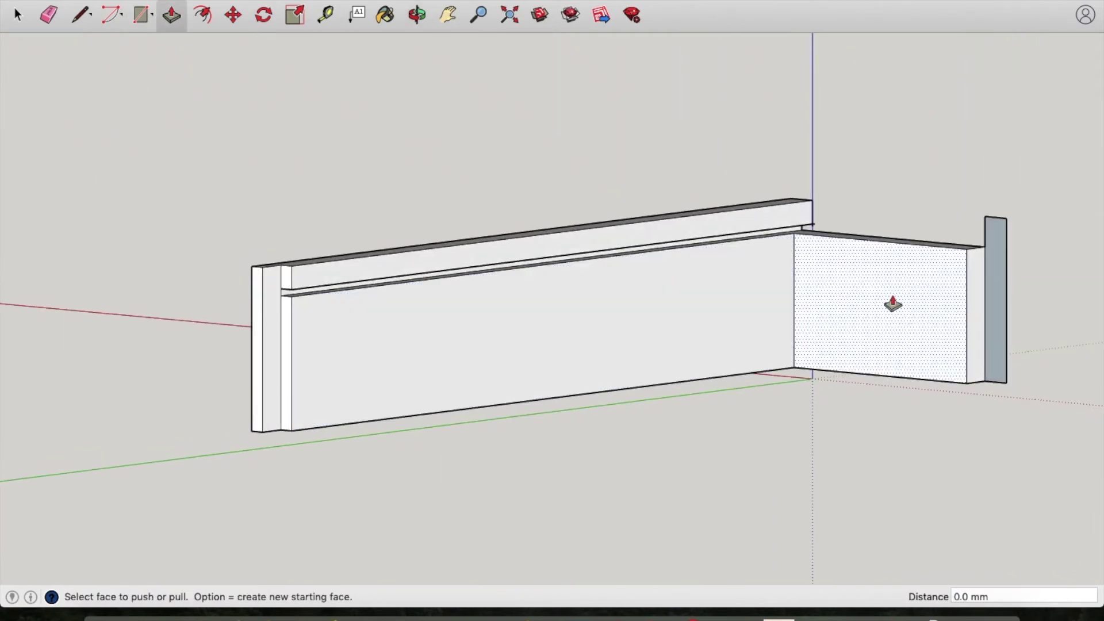
left_click_drag(985, 296, 590, 356)
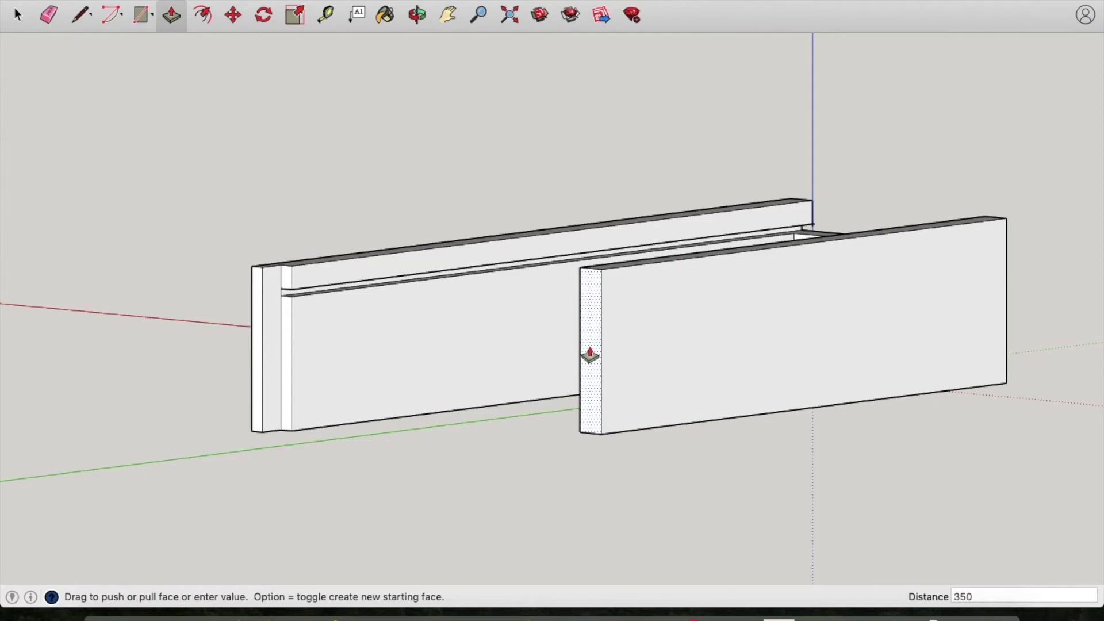
key("Return")
middle_click_drag(572, 276, 393, 265)
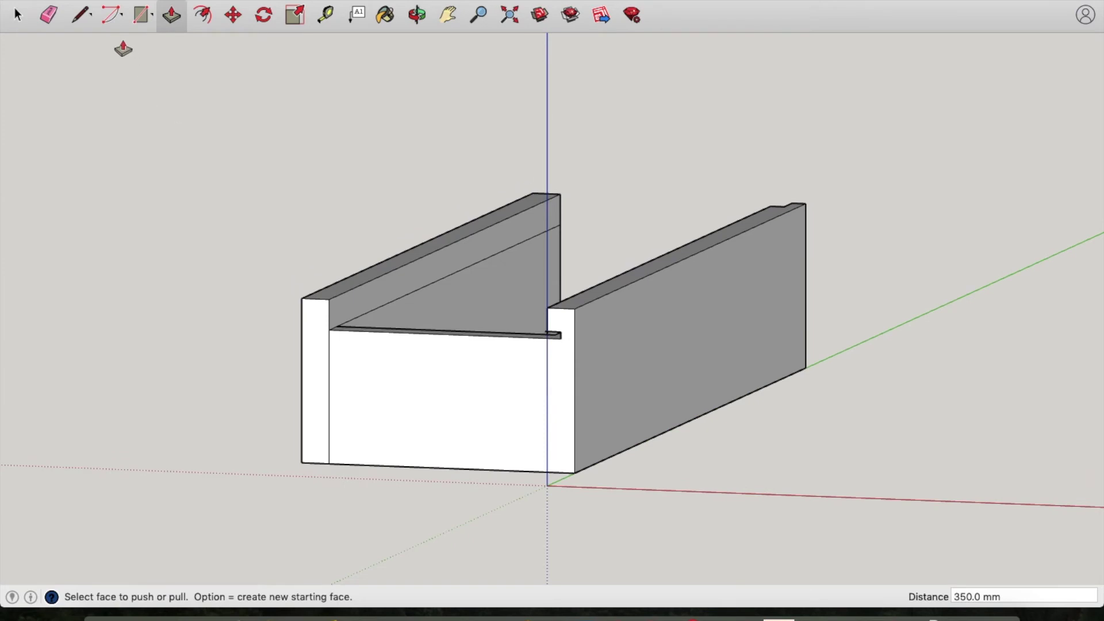
left_click(144, 17)
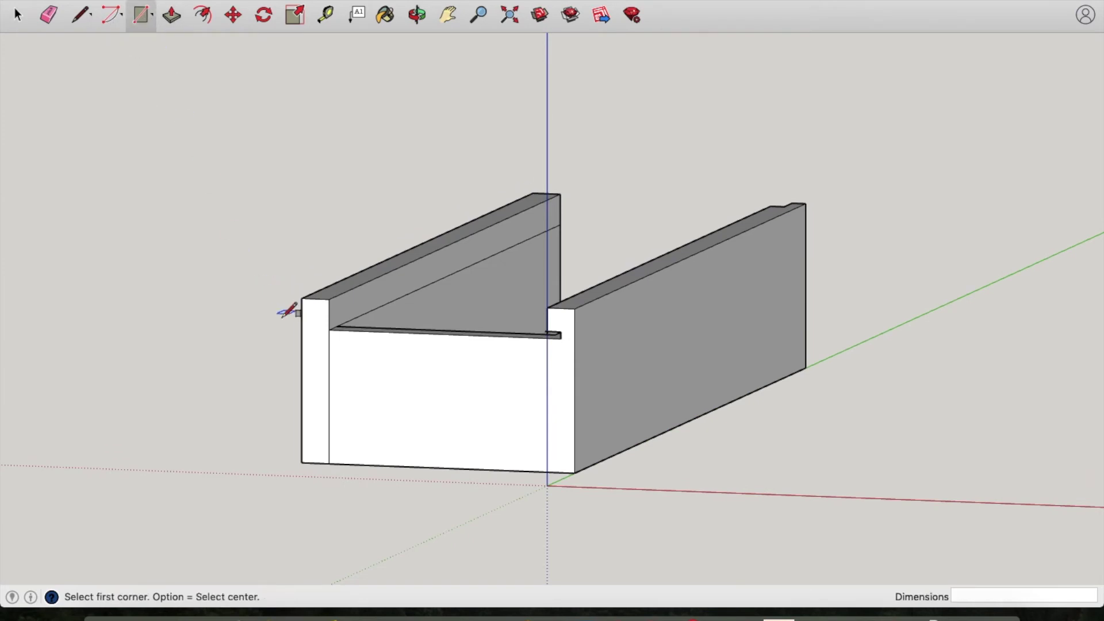
Draw a 6 by 3.5 groove outline at the second side's inner corner.
scroll(285, 314, "up", 3)
left_click(339, 333)
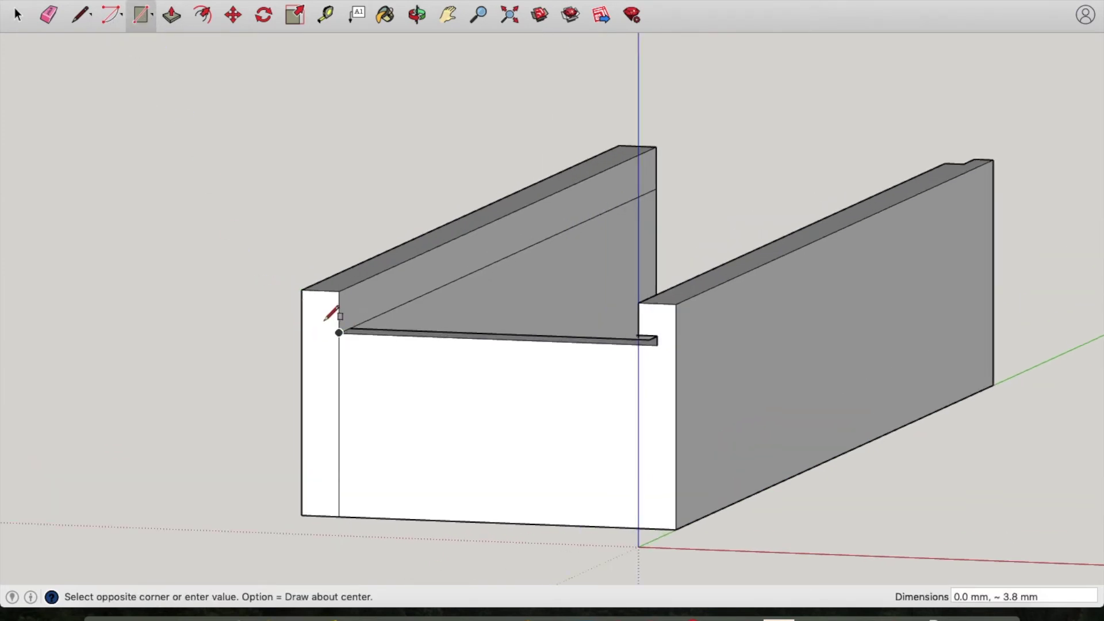
scroll(333, 313, "up", 4)
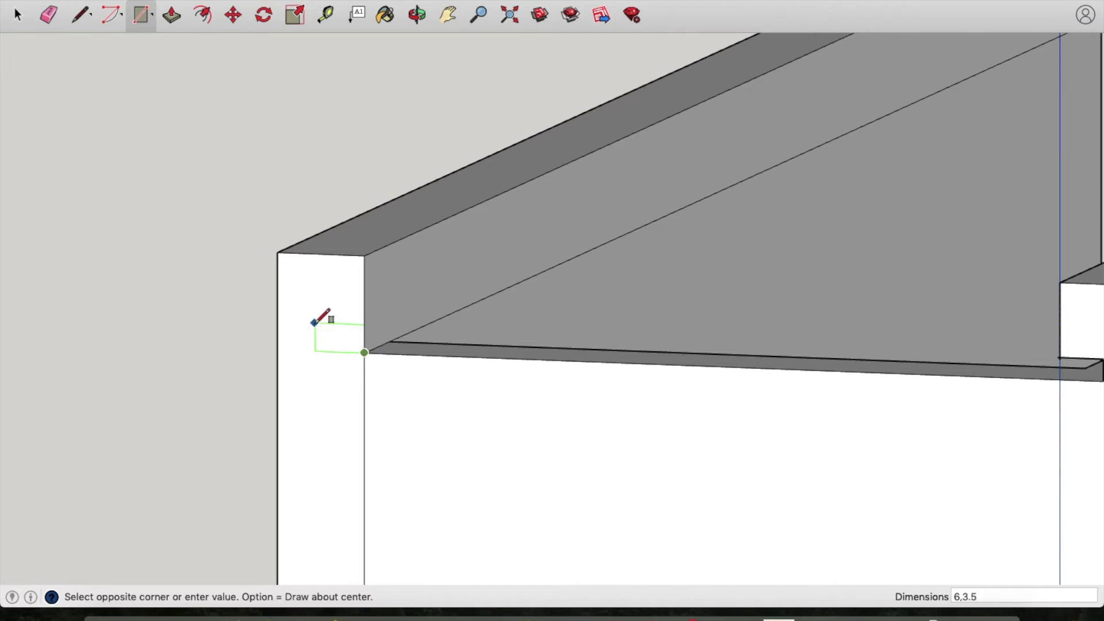
key("Return")
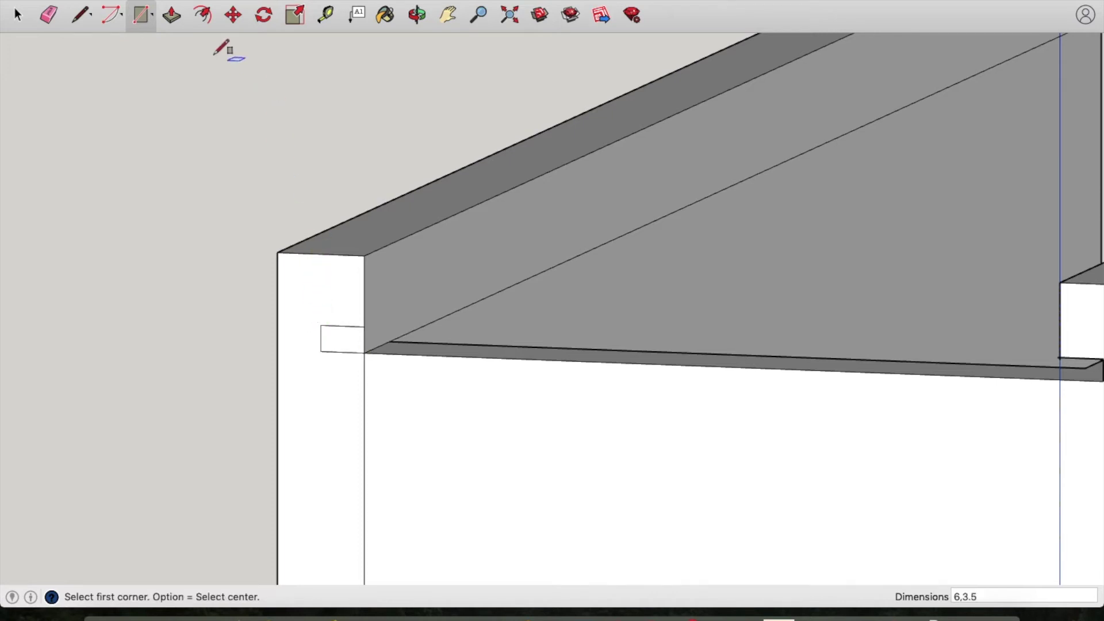
Push the small rectangle 350 mm along the side to cut the groove.
left_click(180, 29)
left_click(342, 345)
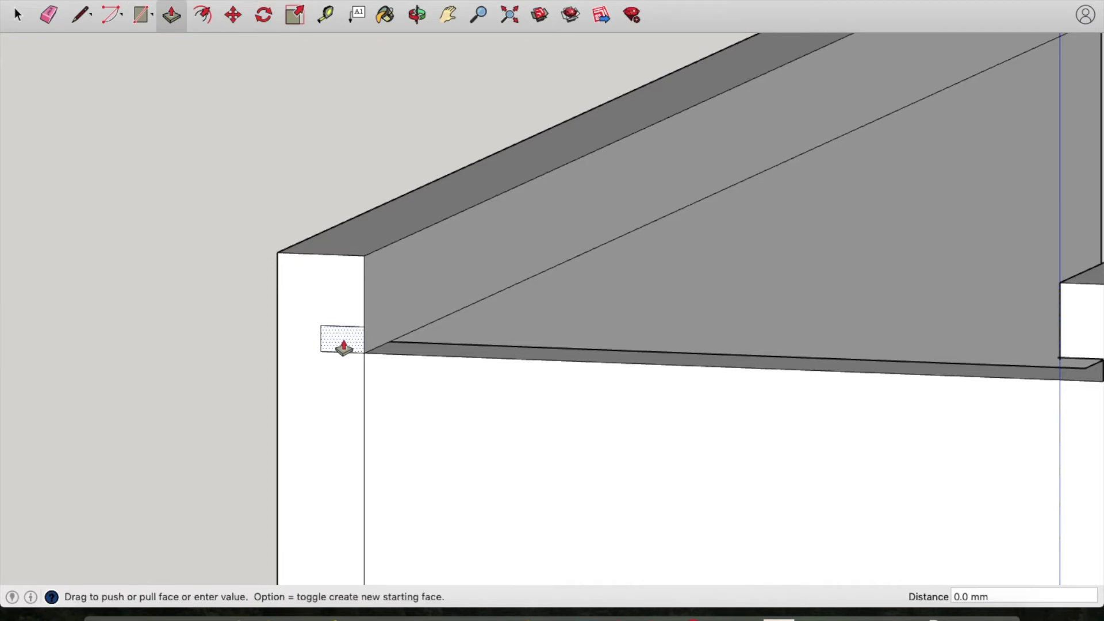
scroll(545, 300, "down", 3)
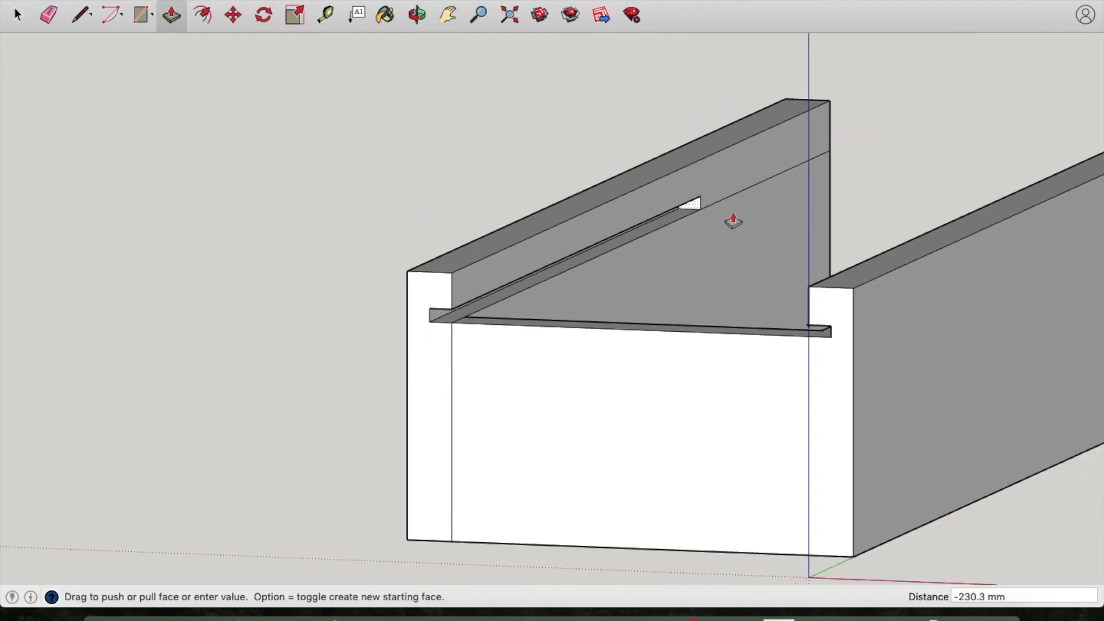
left_click(832, 150)
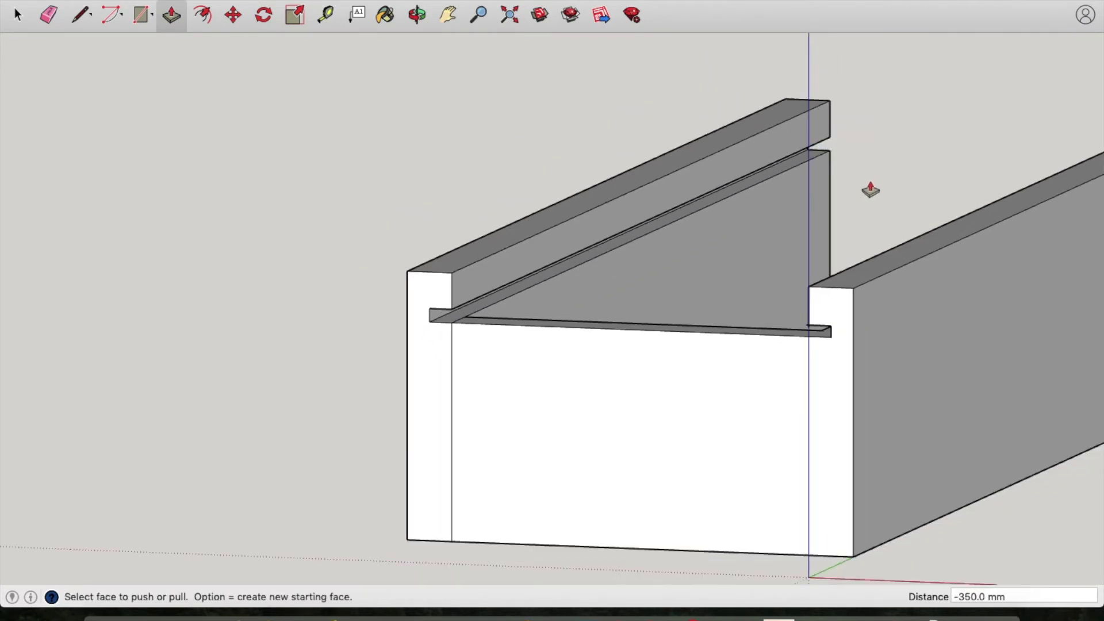
middle_click_drag(870, 190, 925, 161)
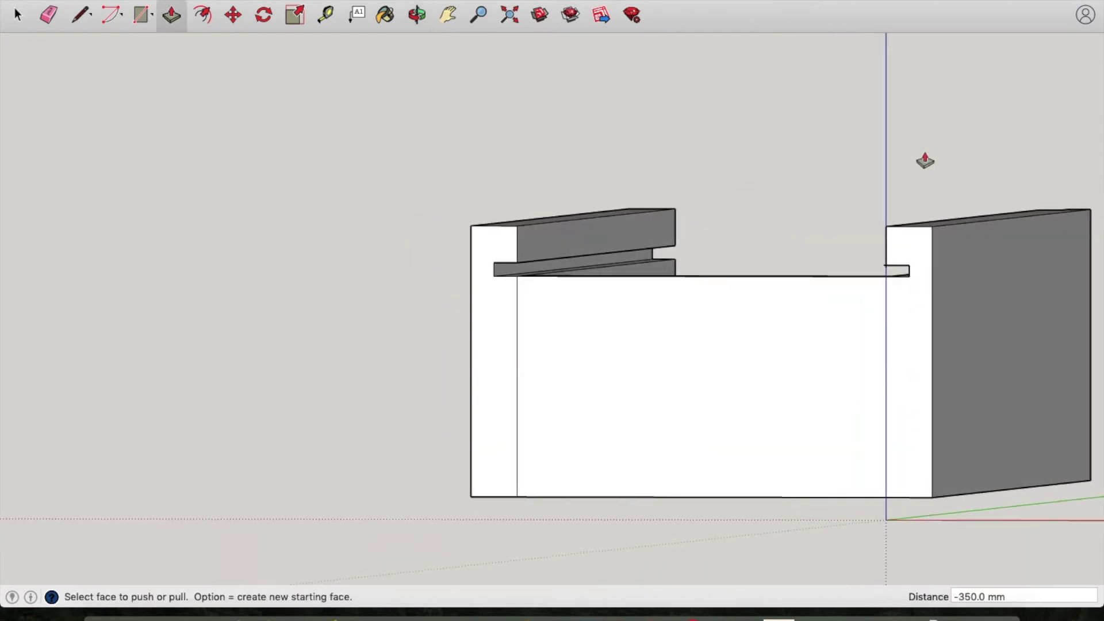
middle_click_drag(744, 214, 642, 226)
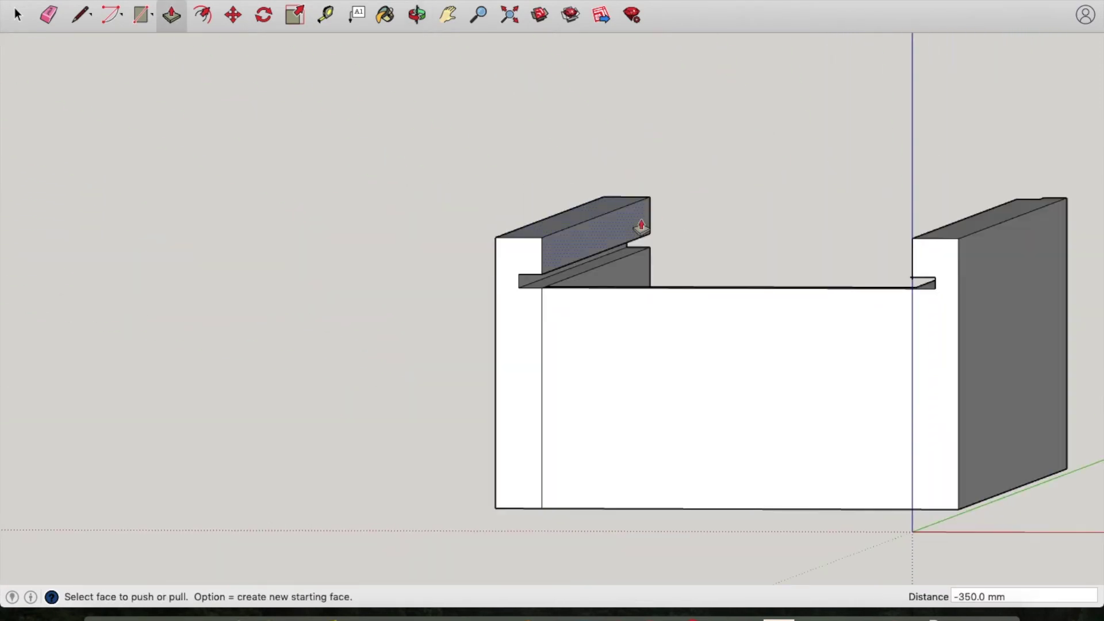
middle_click_drag(629, 278, 564, 274)
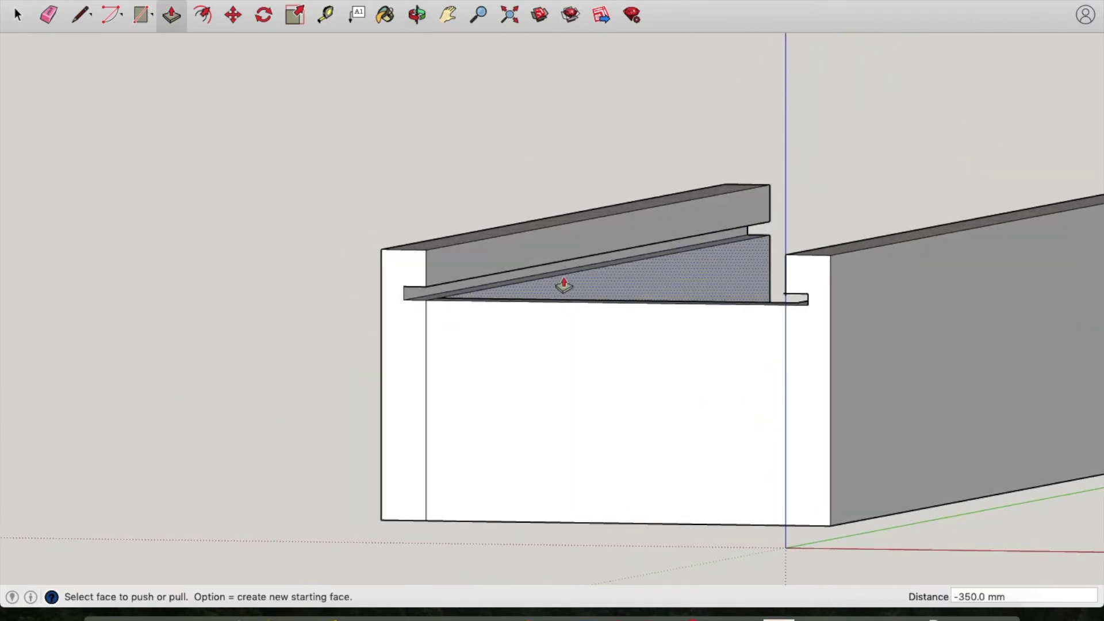
mouse_move(340, 266)
middle_mouse_down()
mouse_move(387, 271)
mouse_move(438, 300)
mouse_move(447, 278)
mouse_move(561, 305)
mouse_move(223, 190)
mouse_move(471, 270)
mouse_move(246, 216)
mouse_move(357, 246)
mouse_move(345, 260)
middle_mouse_up()
Outline the notch with lines on the top of the beam.
left_click(81, 15)
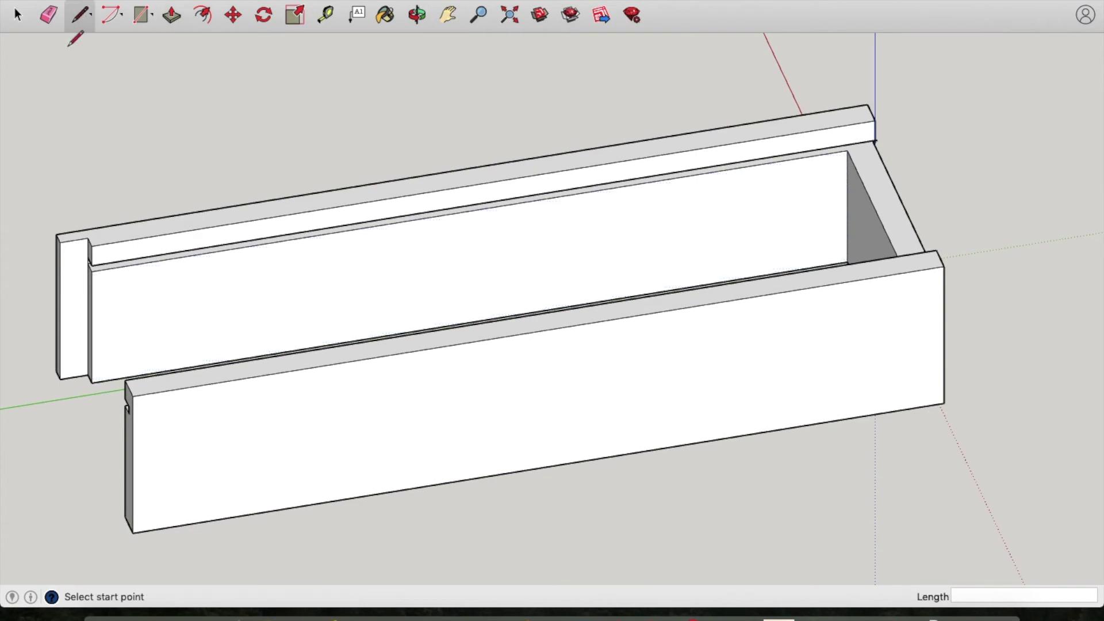
scroll(124, 380, "up", 5)
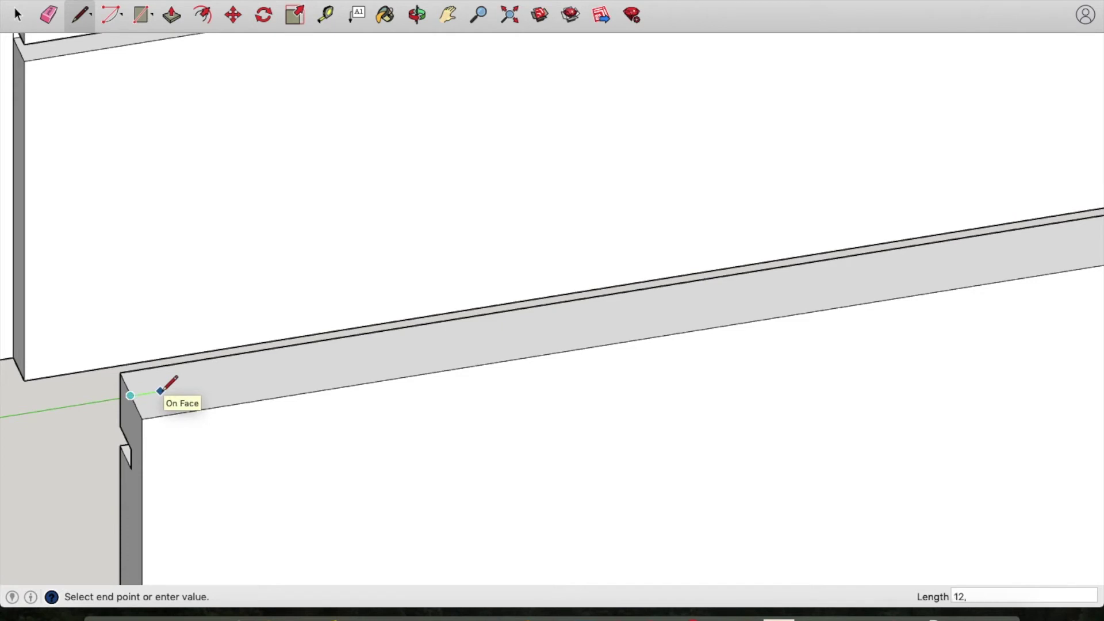
key("Return")
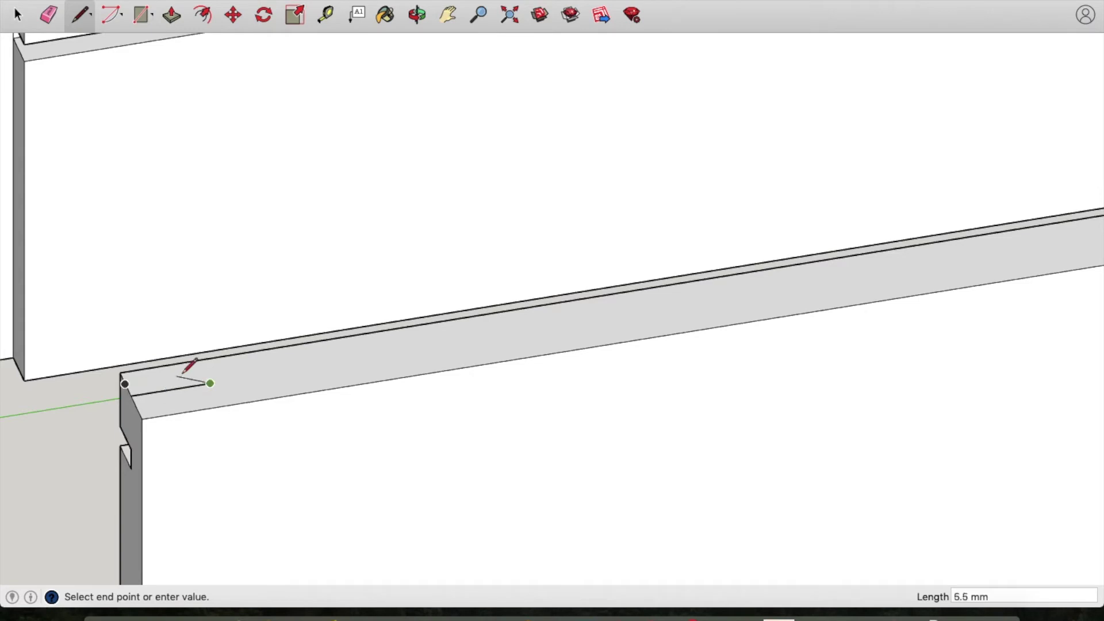
left_click(200, 360)
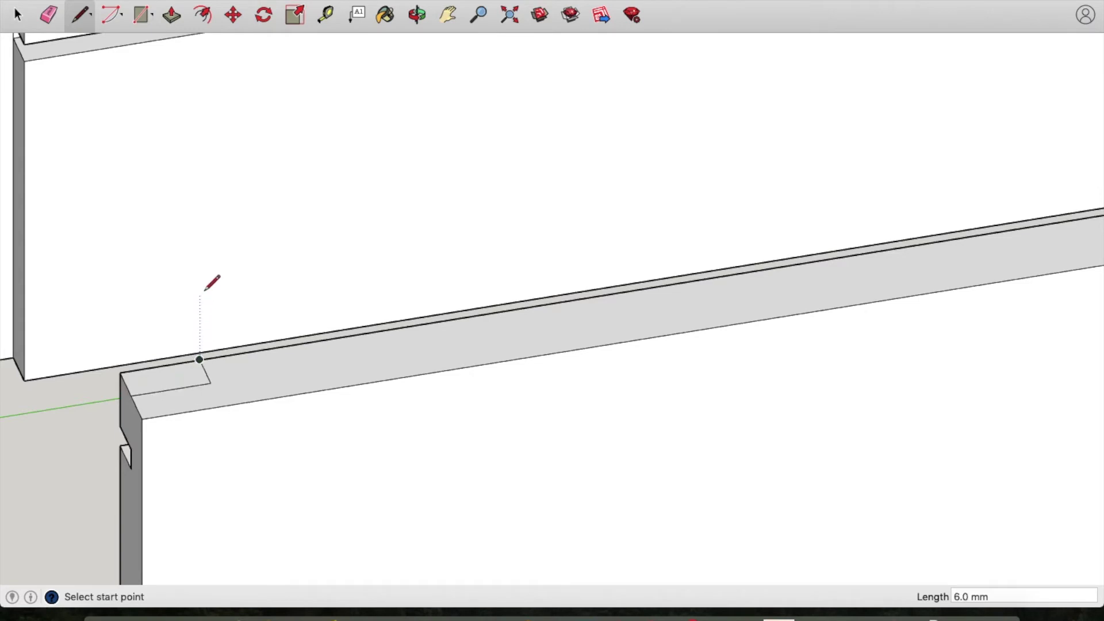
middle_click_drag(198, 293, 453, 239)
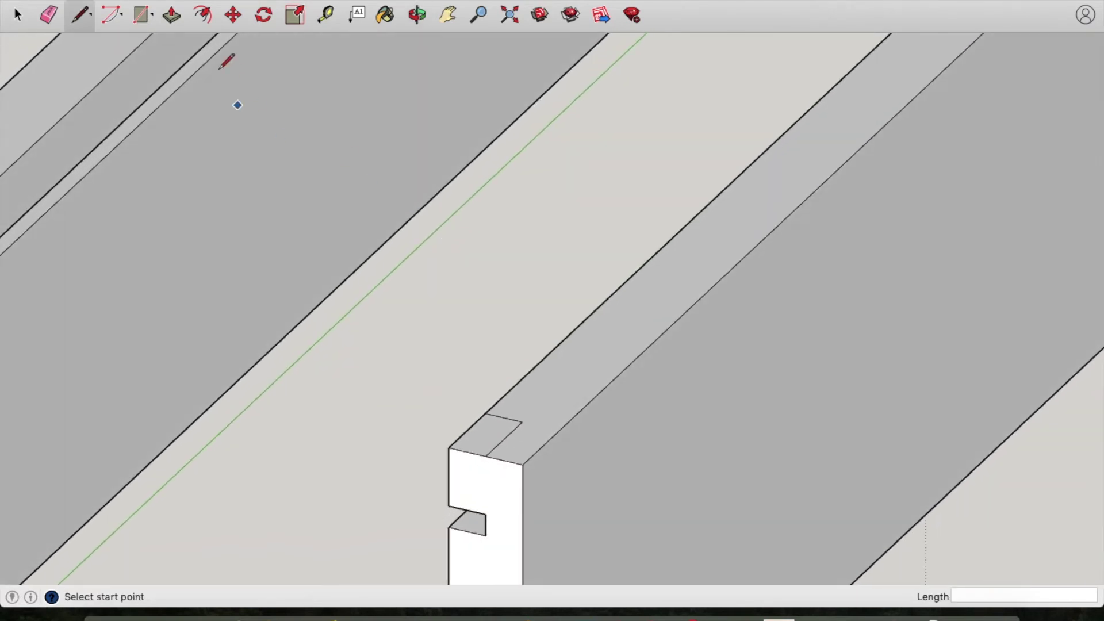
Push the notch face 9.5 mm down into the beam.
left_click(184, 22)
left_click_drag(483, 439, 473, 518)
middle_click_drag(455, 523, 632, 373)
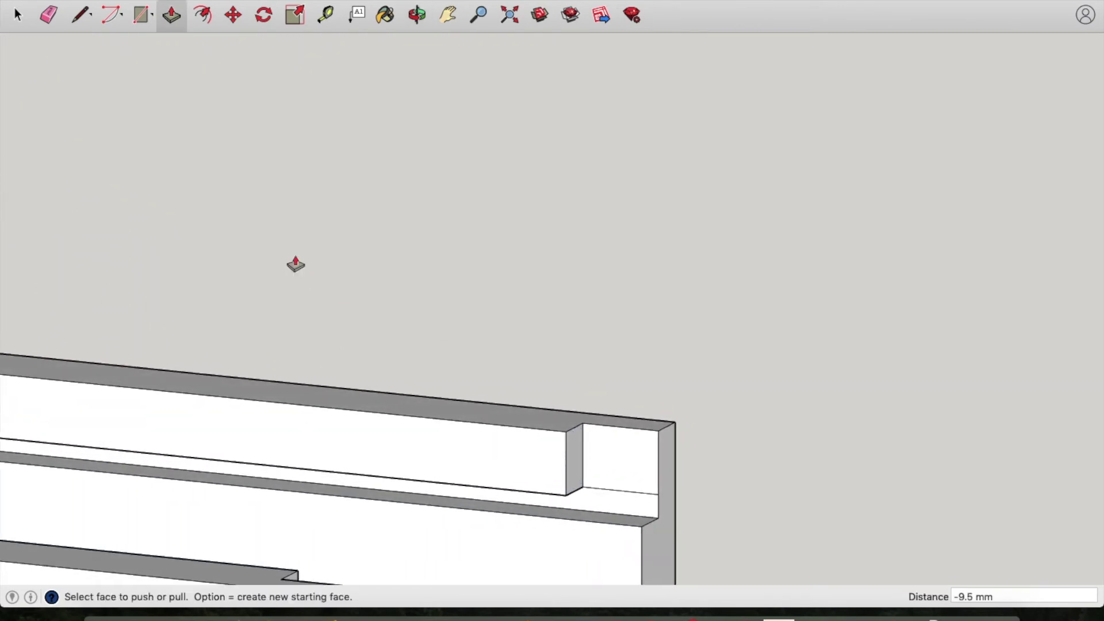
left_click(50, 16)
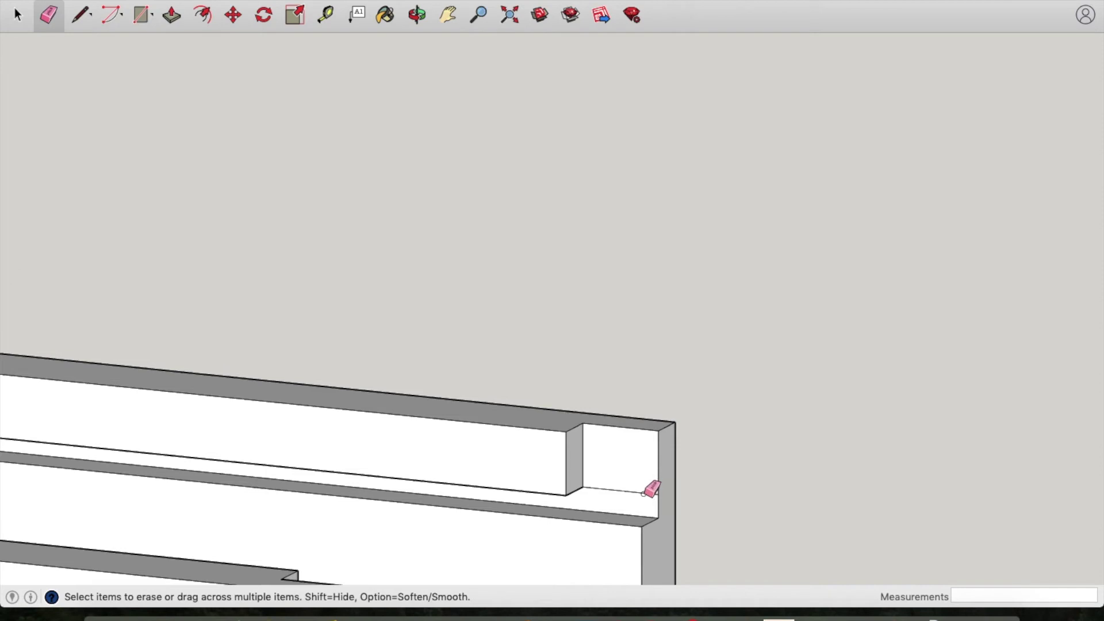
Draw an edge at the notch corner to split the lower face.
left_click(142, 18)
left_click(80, 15)
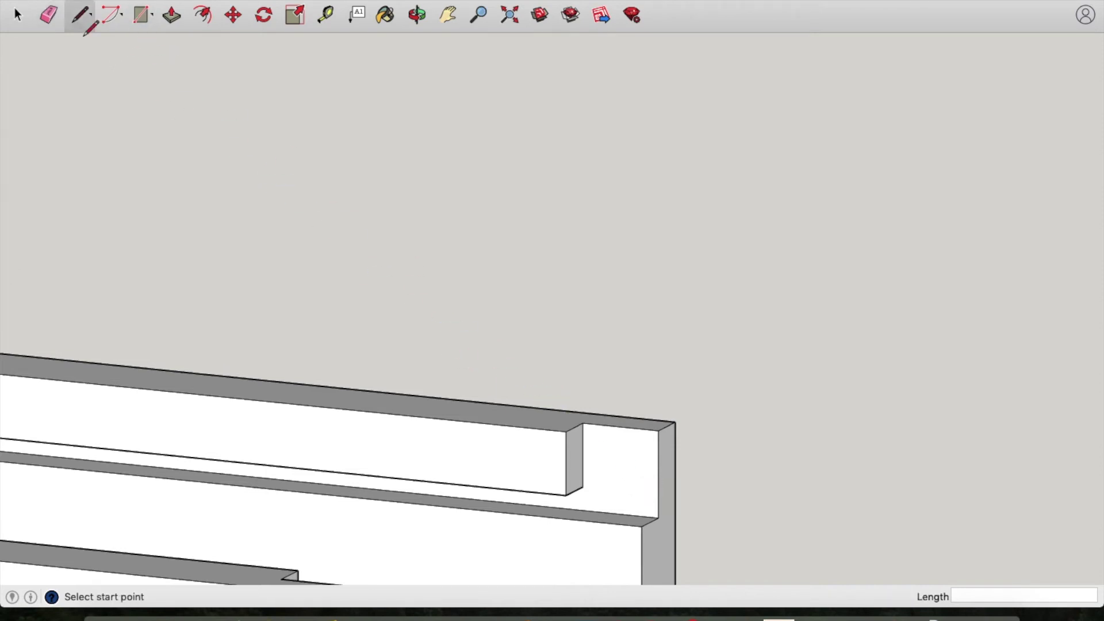
middle_click_drag(632, 529, 659, 499)
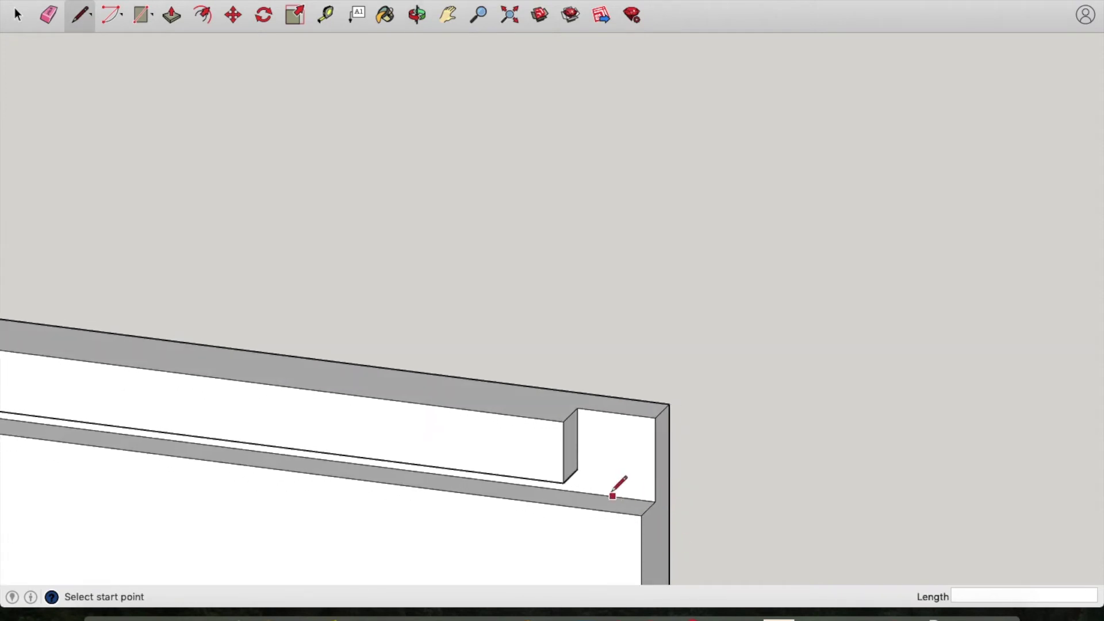
left_click(576, 469)
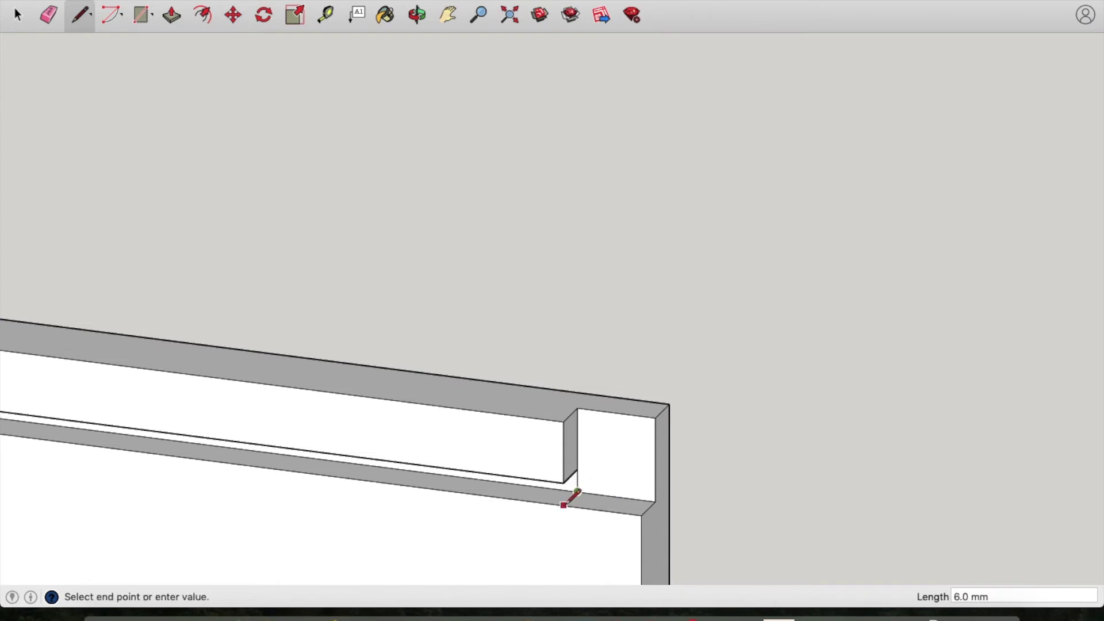
scroll(395, 459, "down", 3)
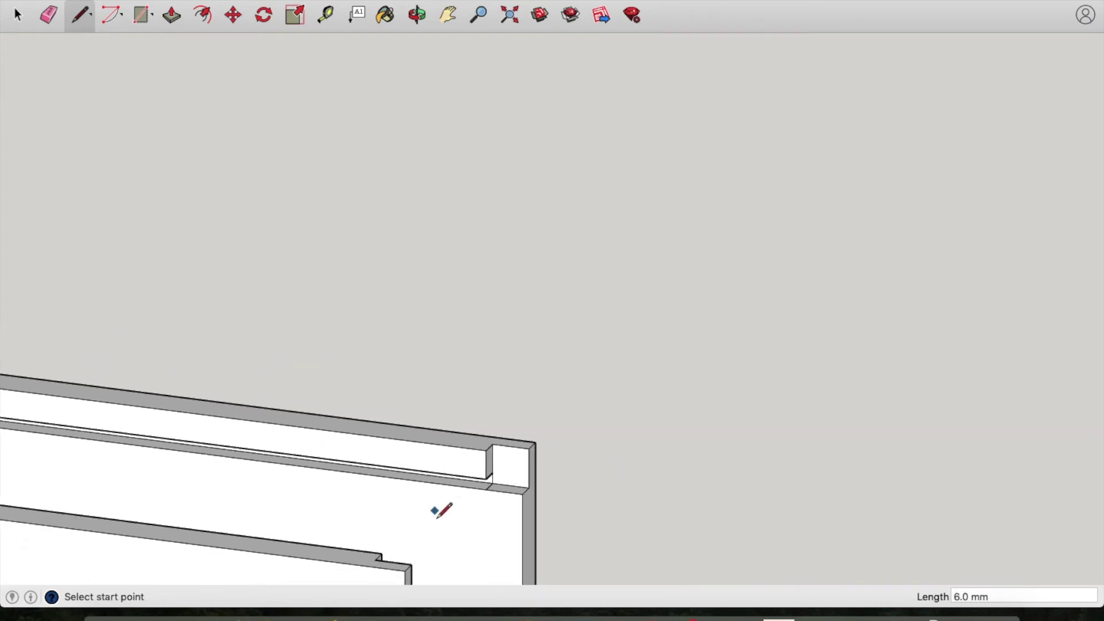
mouse_move(463, 517)
middle_mouse_down()
mouse_move(468, 443)
mouse_move(455, 492)
mouse_move(584, 552)
mouse_move(553, 490)
mouse_move(562, 551)
mouse_move(546, 454)
mouse_move(547, 483)
mouse_move(512, 521)
middle_mouse_up()
scroll(511, 522, "up", 3)
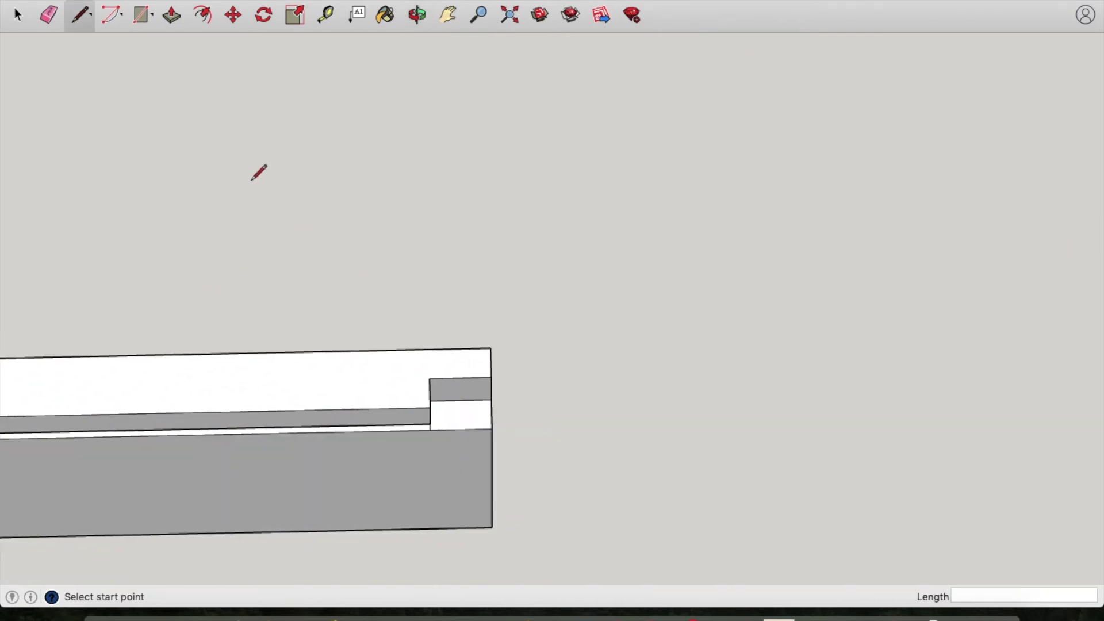
Push the lower face 57 mm down the board to deepen the notch.
left_click(168, 17)
left_click_drag(450, 414, 466, 532)
middle_click_drag(465, 532, 425, 305)
scroll(358, 312, "down", 3)
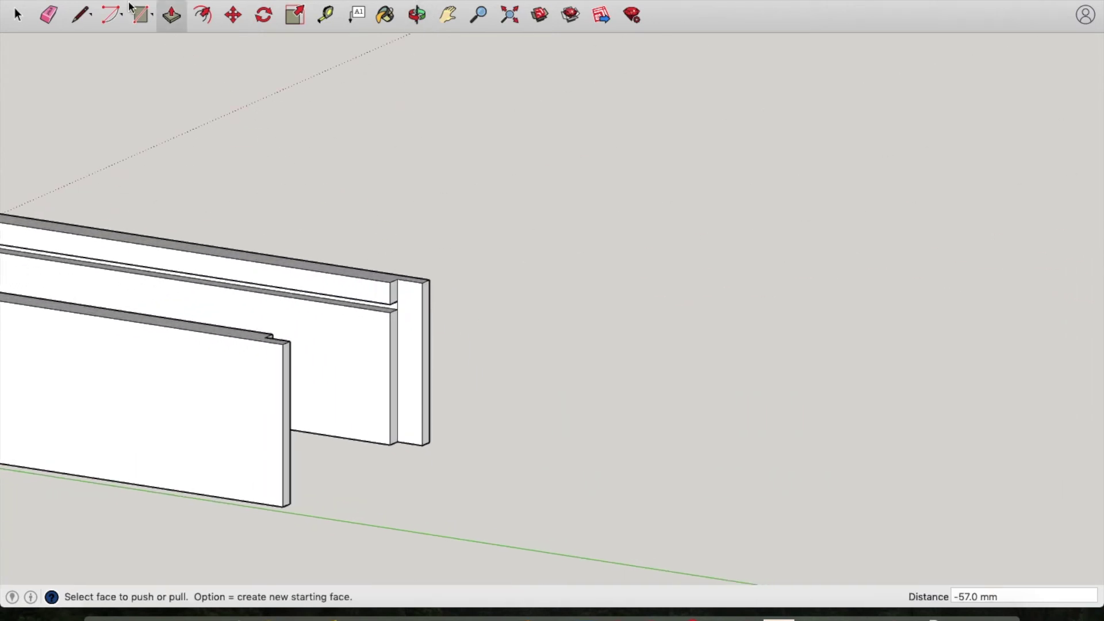
left_click(143, 14)
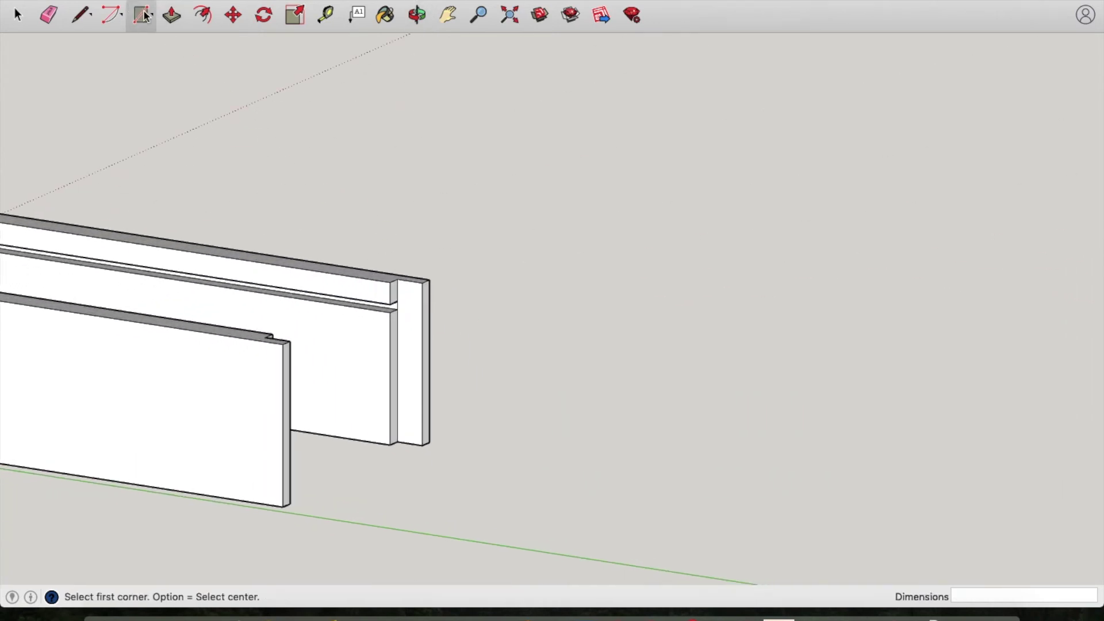
Draw a 108 by 12 mm rectangle between the ends of the two side boards.
left_click(397, 279)
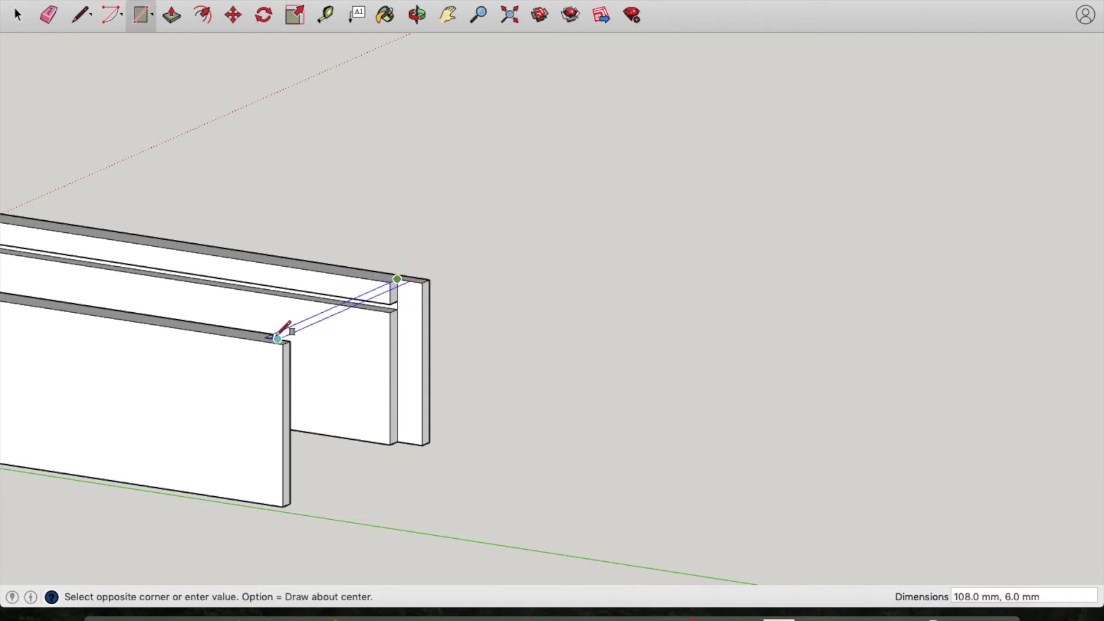
scroll(289, 339, "up", 5)
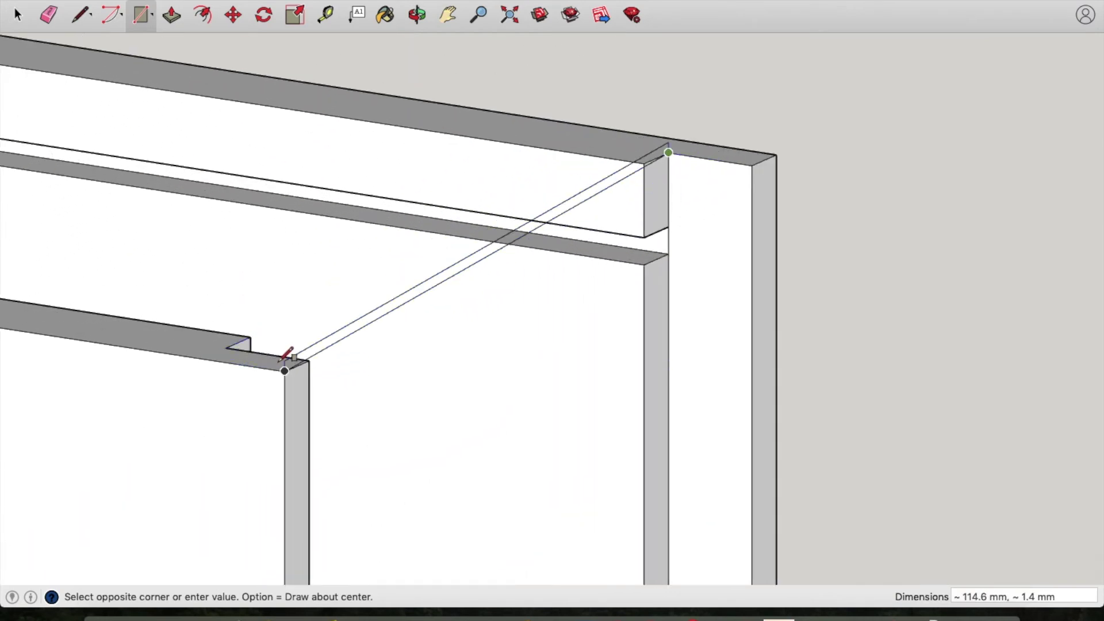
left_click(310, 360)
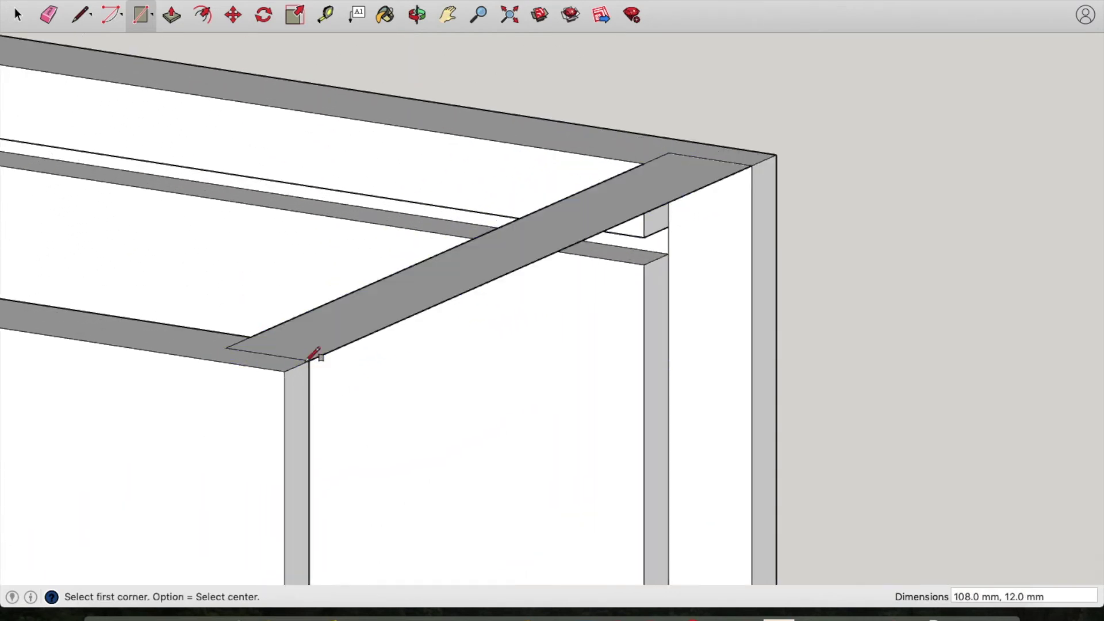
Push/Pull the end panel face down 70 mm through the board height.
left_click(171, 15)
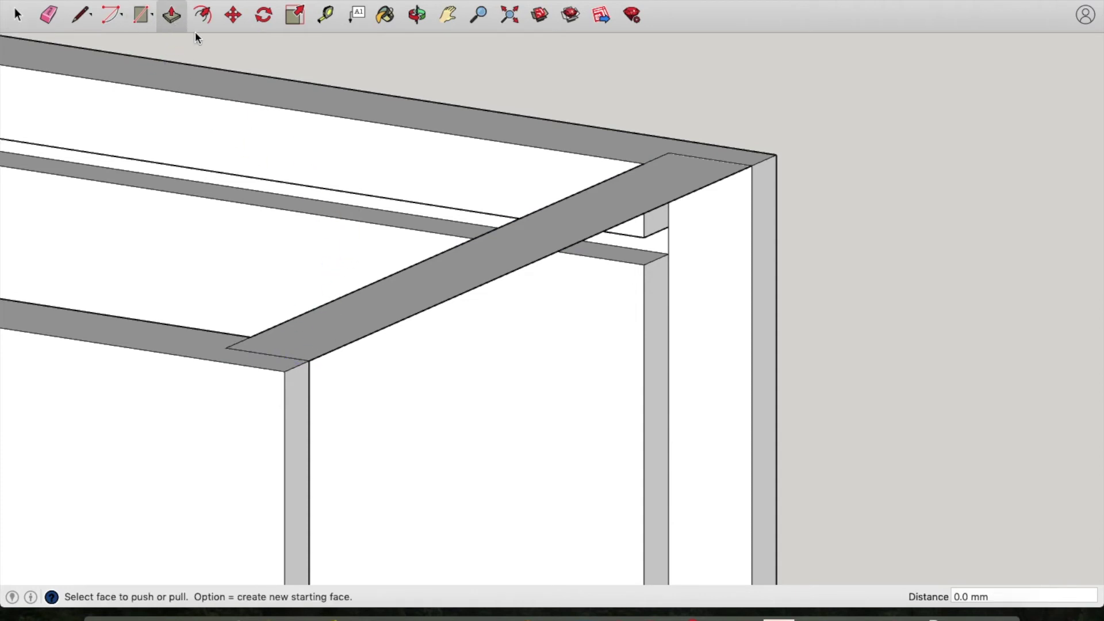
left_click(509, 254)
scroll(533, 373, "down", 1)
scroll(532, 374, "down", 1)
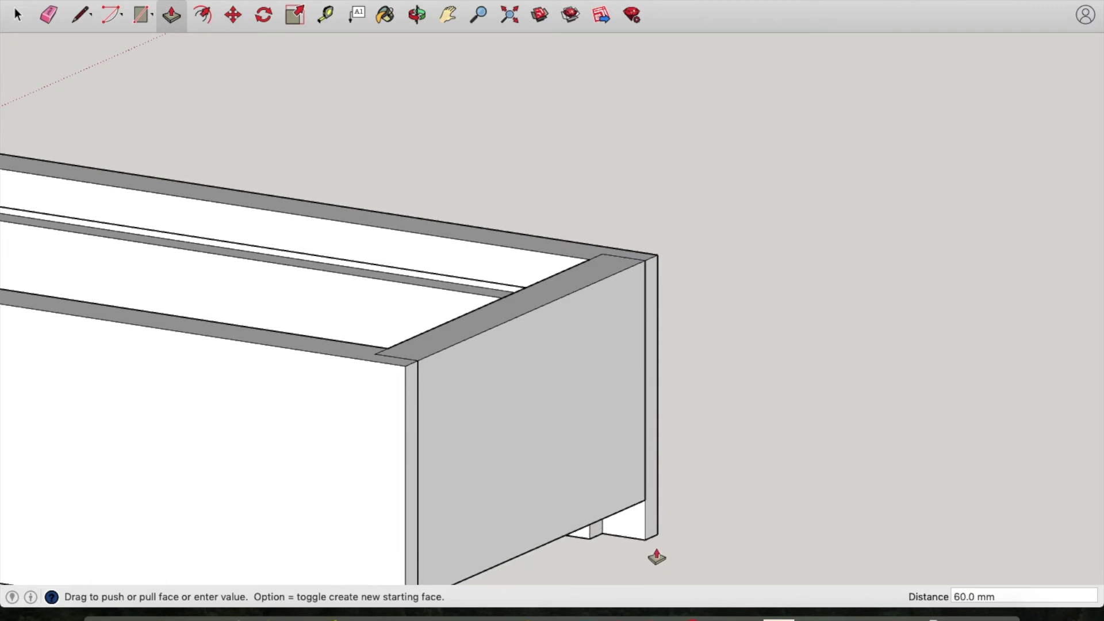
scroll(665, 557, "down", 2)
scroll(668, 553, "down", 3)
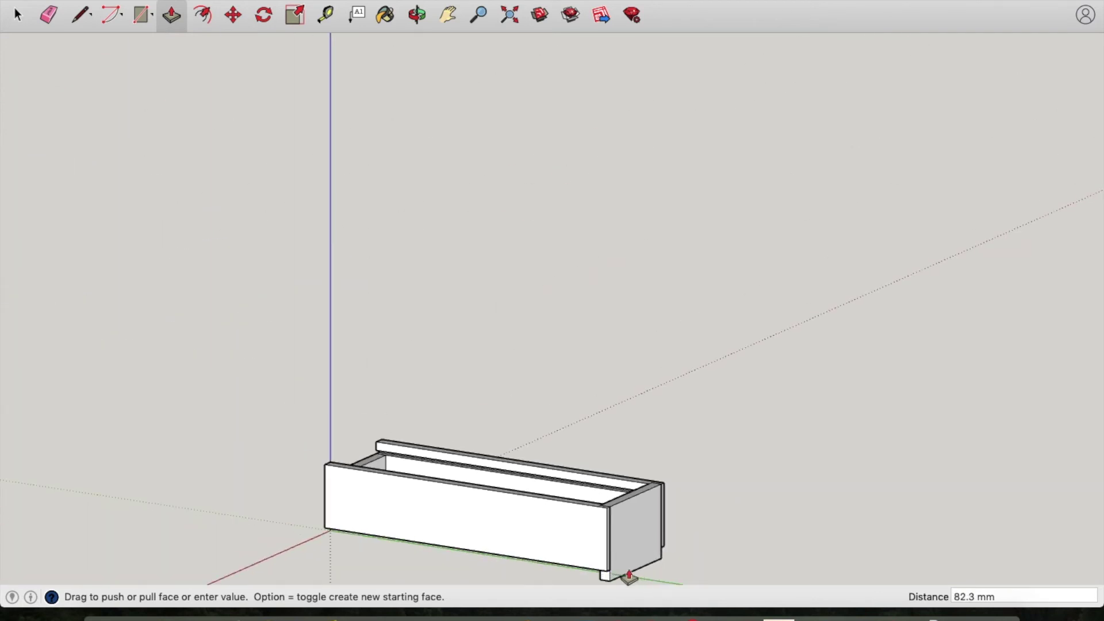
scroll(607, 571, "up", 4)
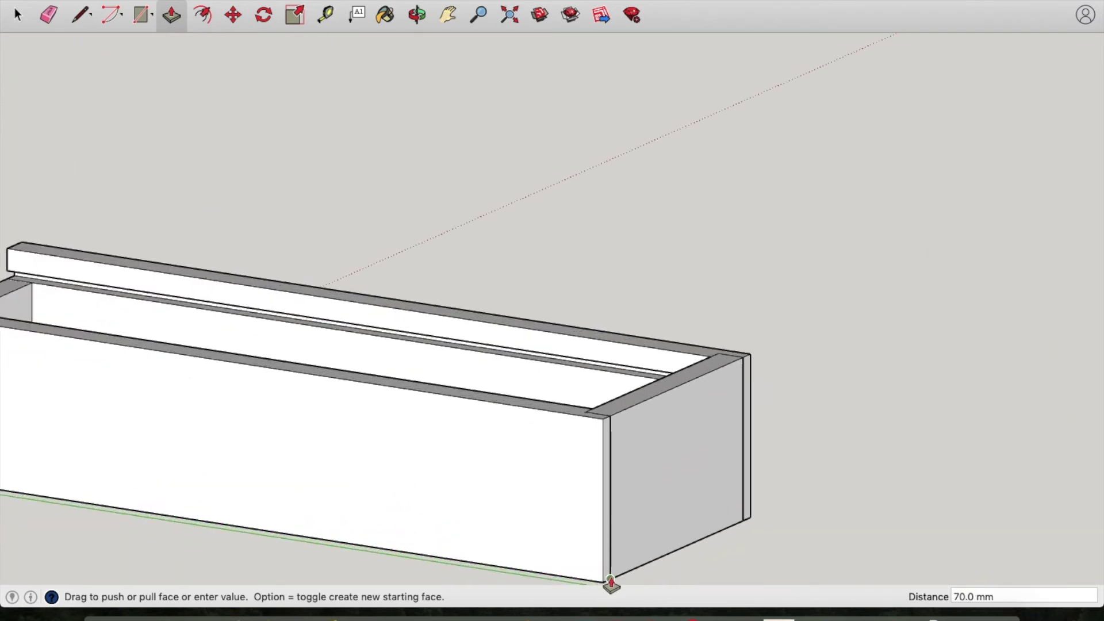
left_click(611, 584)
middle_click_drag(505, 387, 664, 296)
Draw lines across the box interior between the opposite grooves.
scroll(601, 301, "up", 3)
scroll(688, 374, "up", 5)
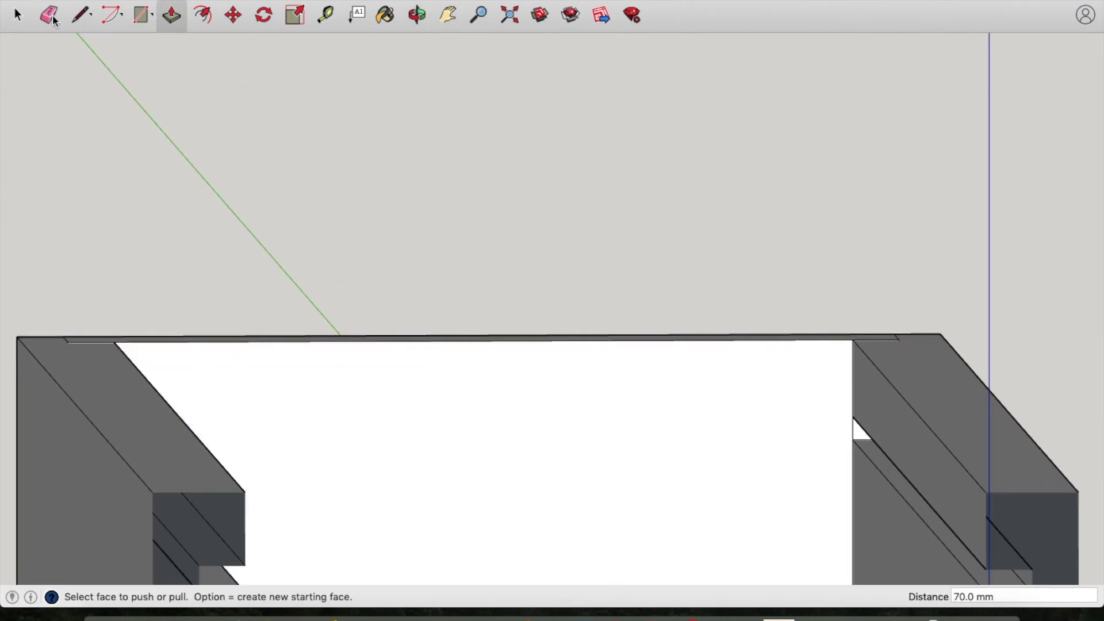
left_click(86, 21)
mouse_move(235, 138)
middle_mouse_down()
mouse_move(247, 148)
mouse_move(222, 158)
mouse_move(236, 154)
middle_mouse_up()
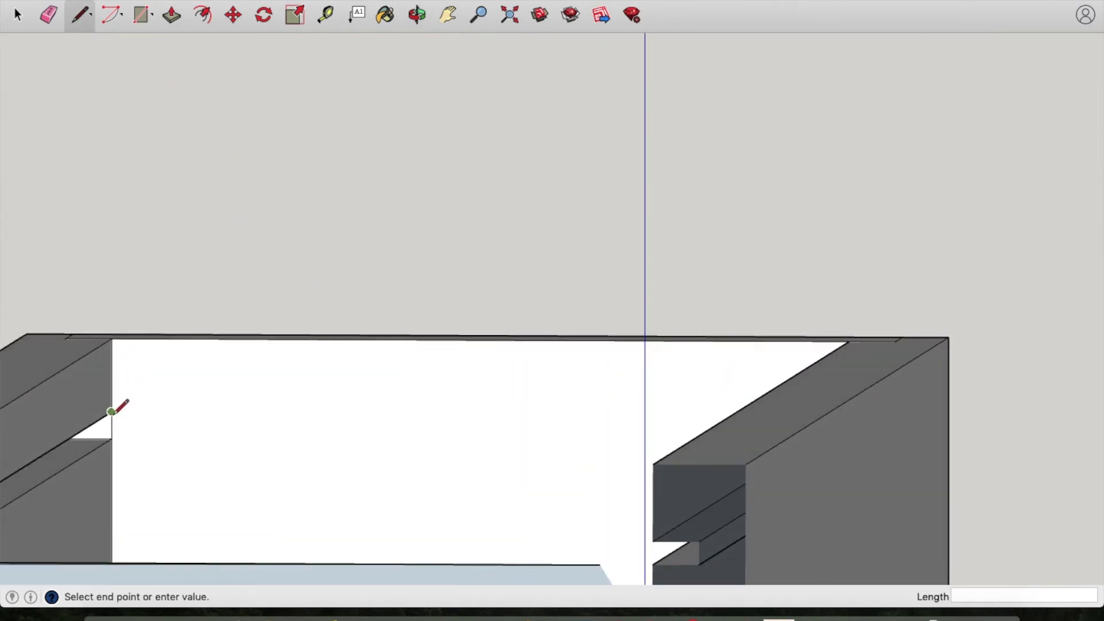
middle_click_drag(314, 407, 535, 404)
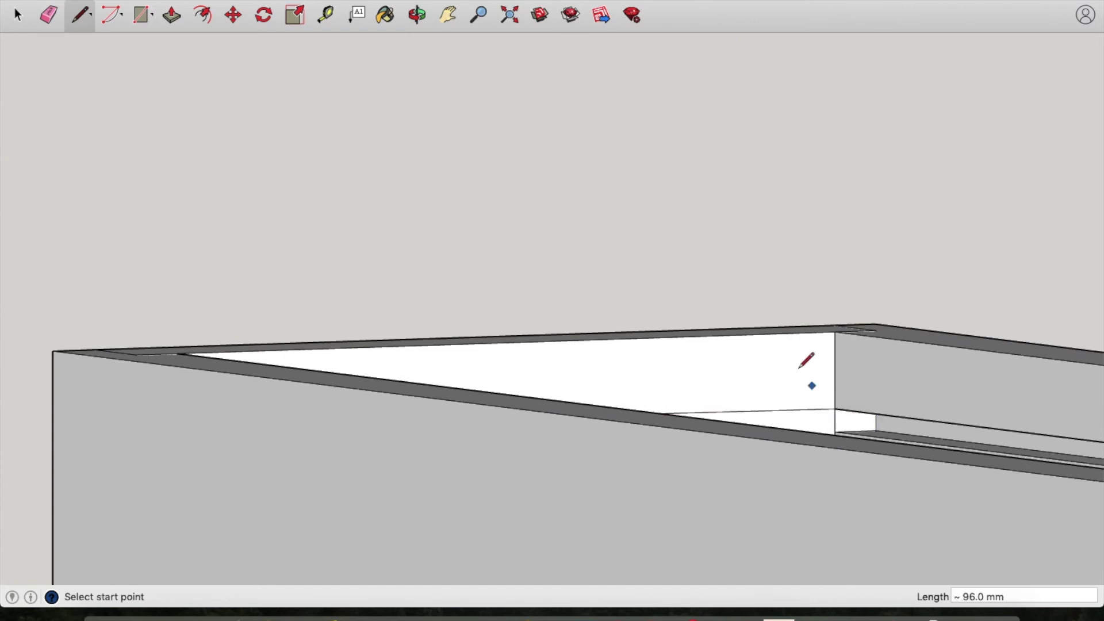
middle_click_drag(799, 368, 540, 356)
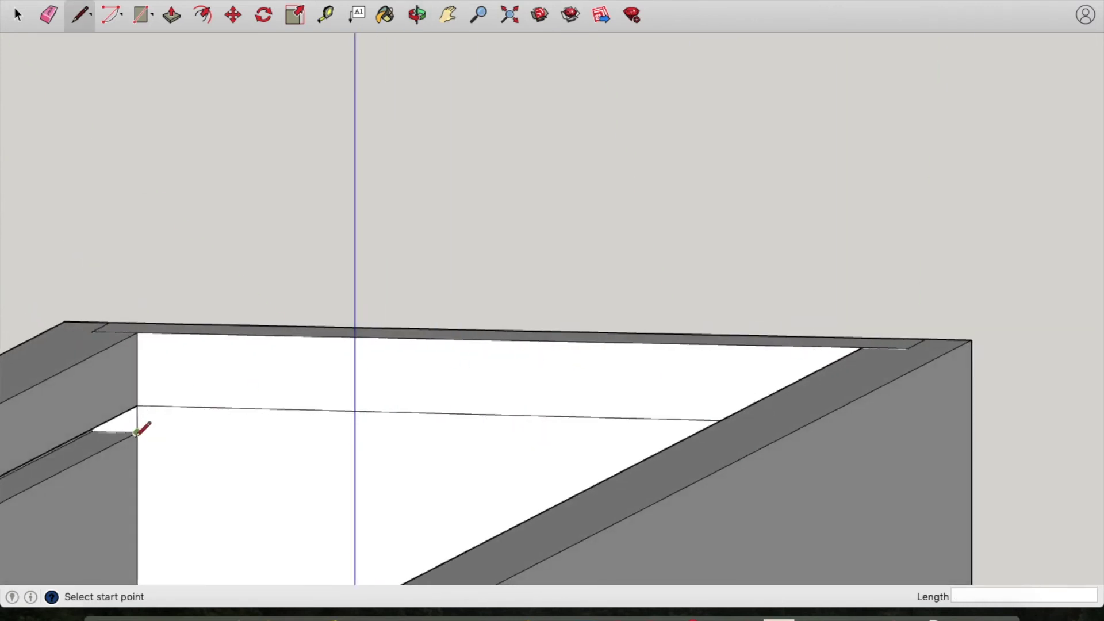
left_click(137, 432)
middle_click_drag(184, 419, 437, 415)
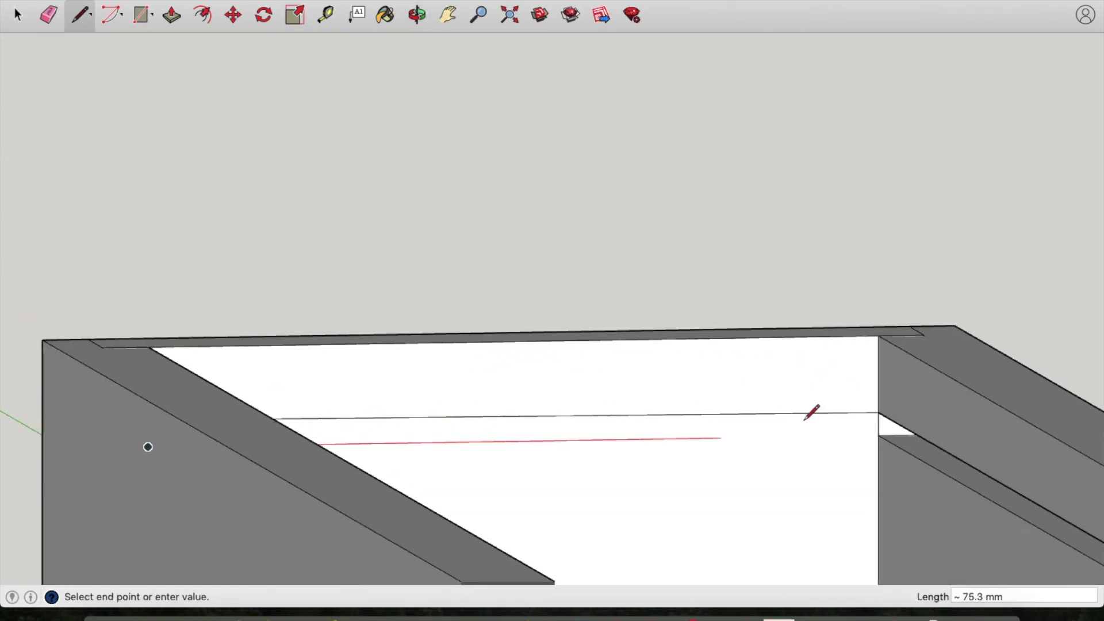
left_click(878, 434)
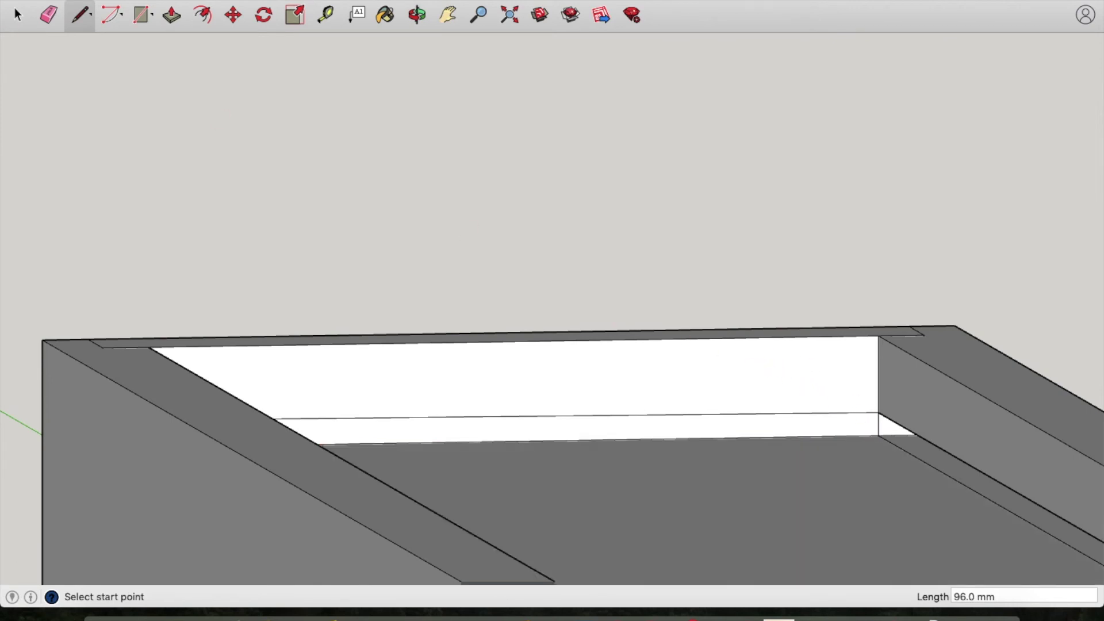
Delete the unwanted sloped face and erase stray edges inside the box.
middle_click_drag(238, 225, 56, 65)
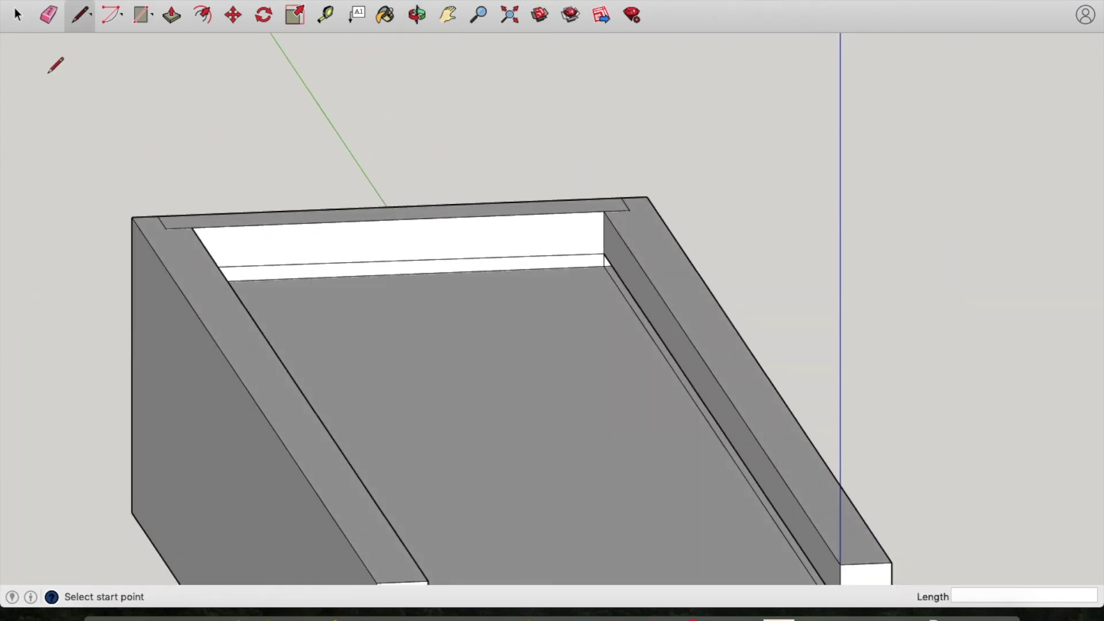
left_click(8, 18)
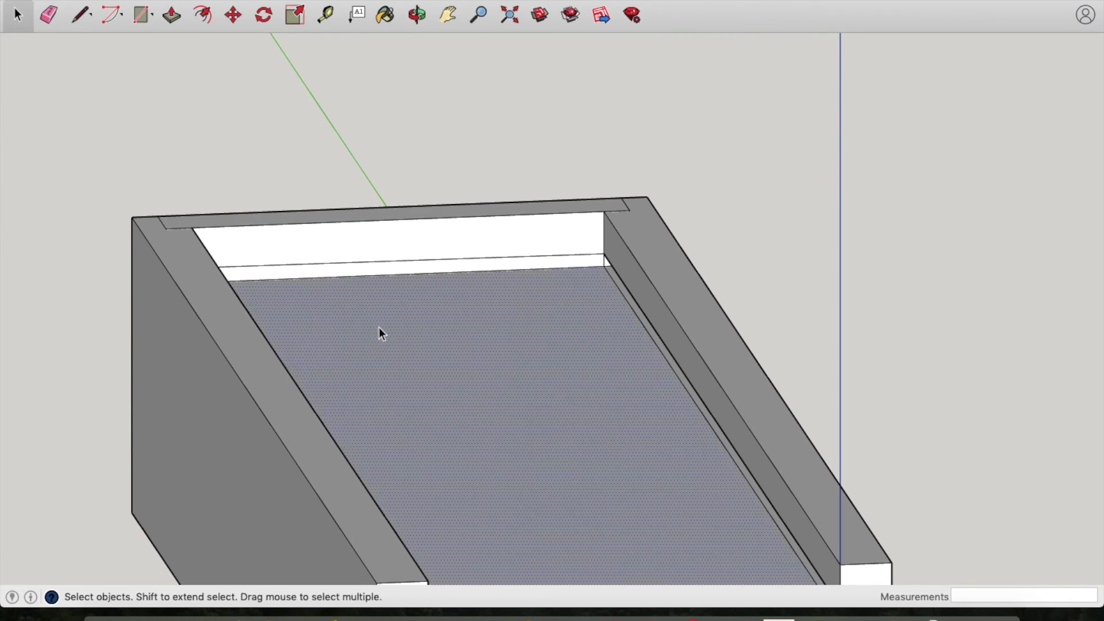
key("Delete")
middle_click_drag(382, 334, 389, 229)
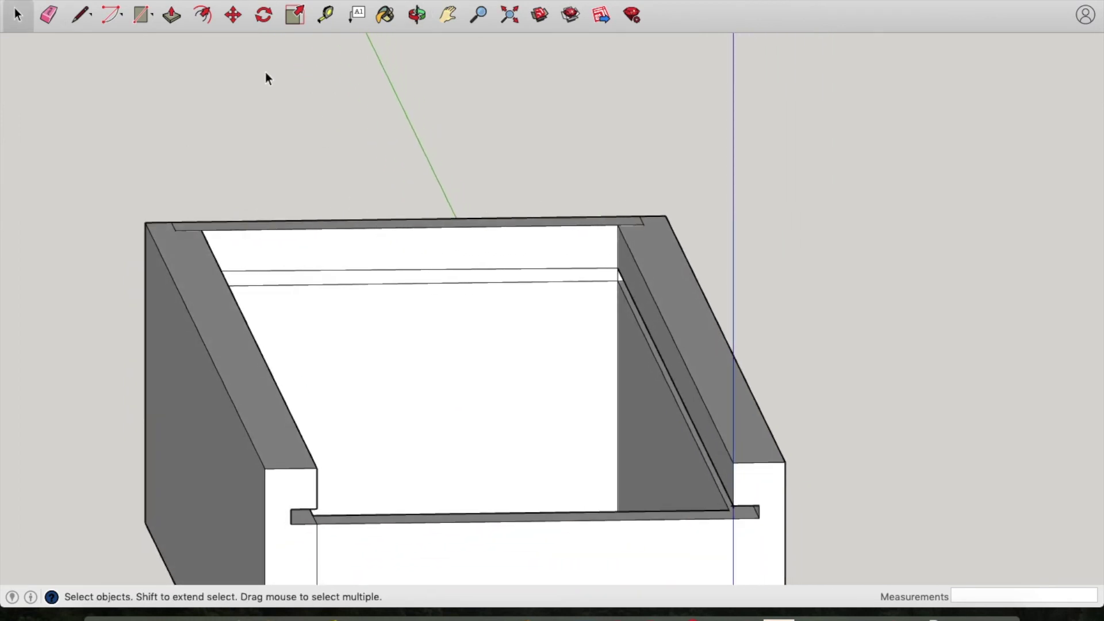
left_click(49, 15)
scroll(710, 249, "up", 5)
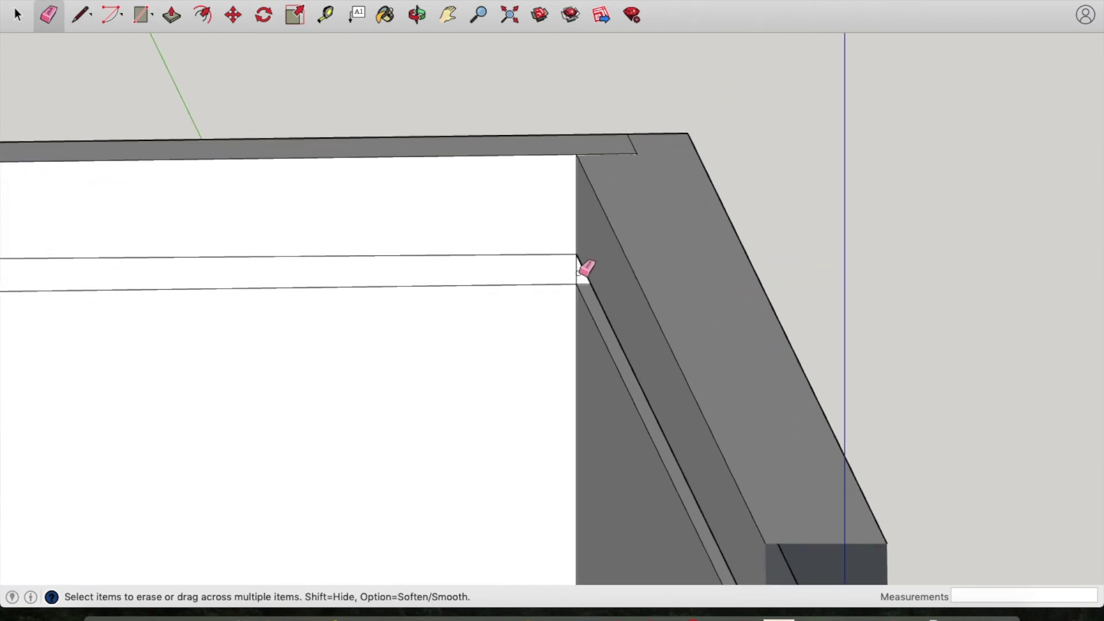
scroll(506, 265, "down", 4)
mouse_move(475, 271)
middle_mouse_down()
mouse_move(298, 266)
mouse_move(309, 241)
middle_mouse_up()
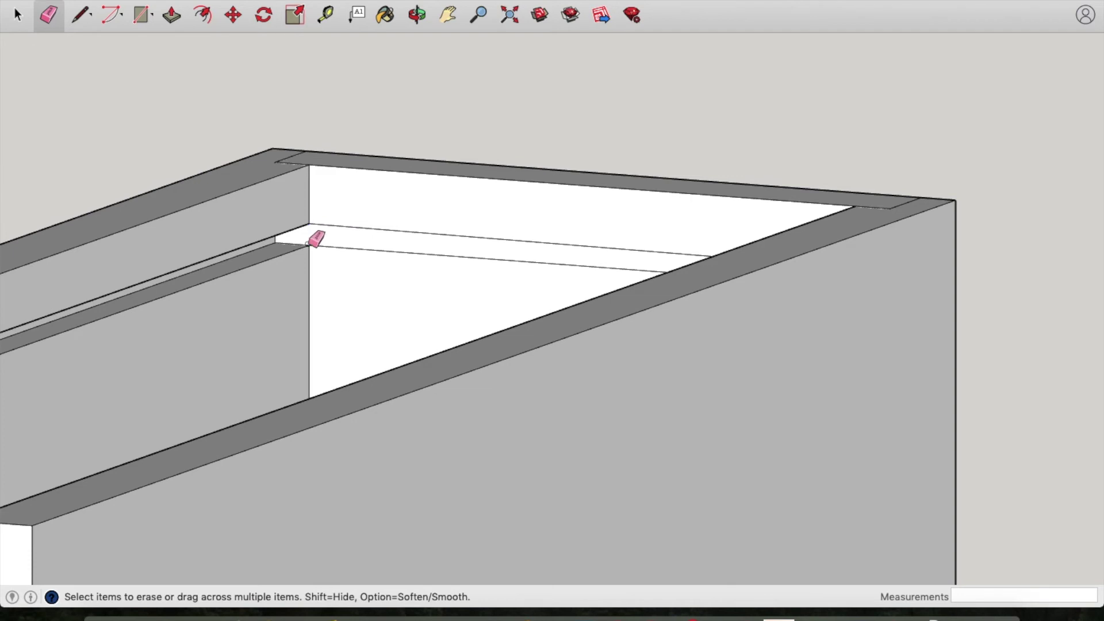
Push the end panel's top face down 6 mm below the side boards.
left_click(171, 17)
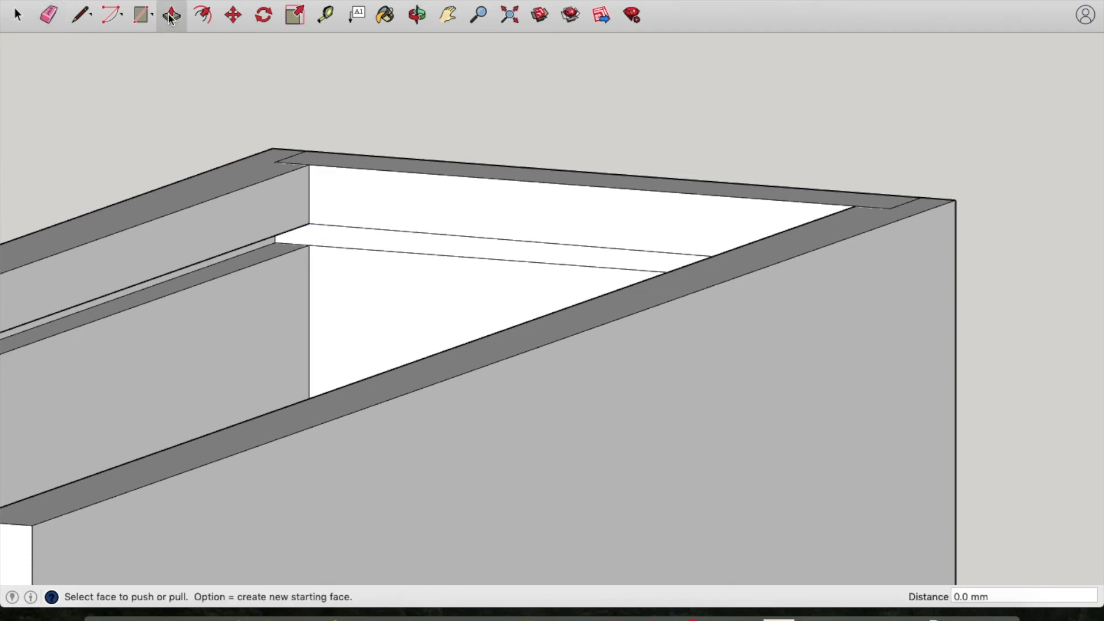
left_click(334, 240)
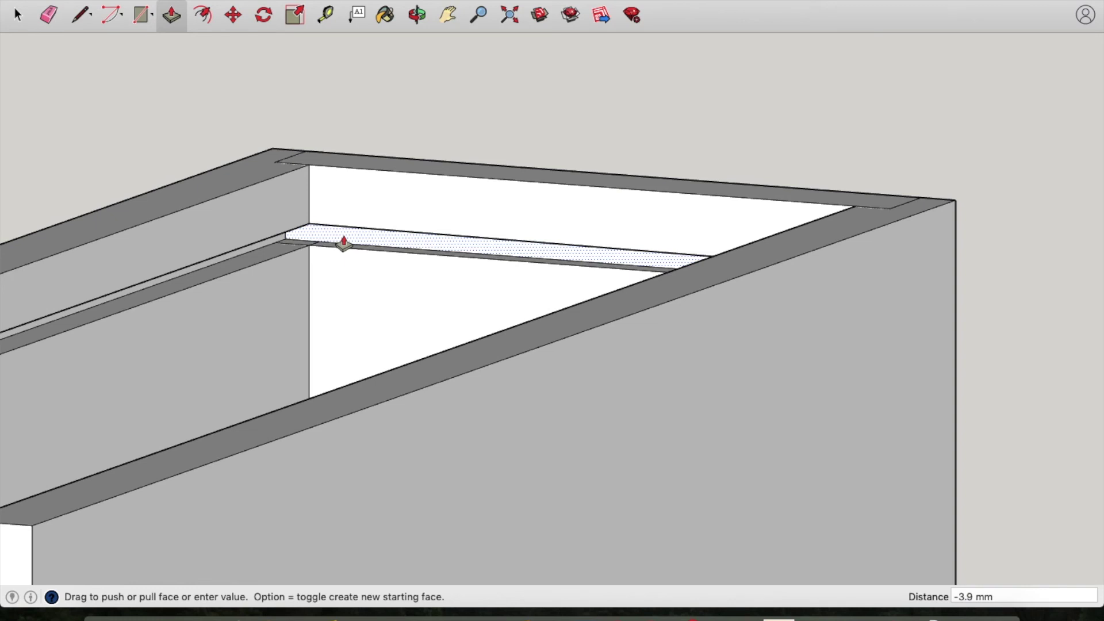
type("6")
key("Return")
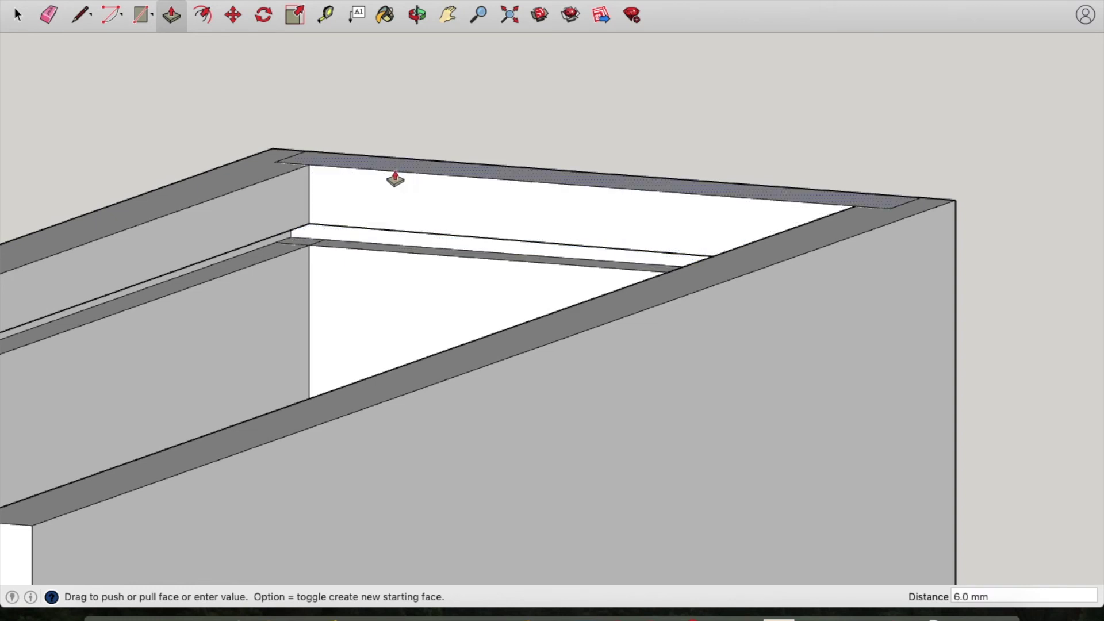
middle_click_drag(390, 177, 567, 130)
scroll(579, 199, "down", 3)
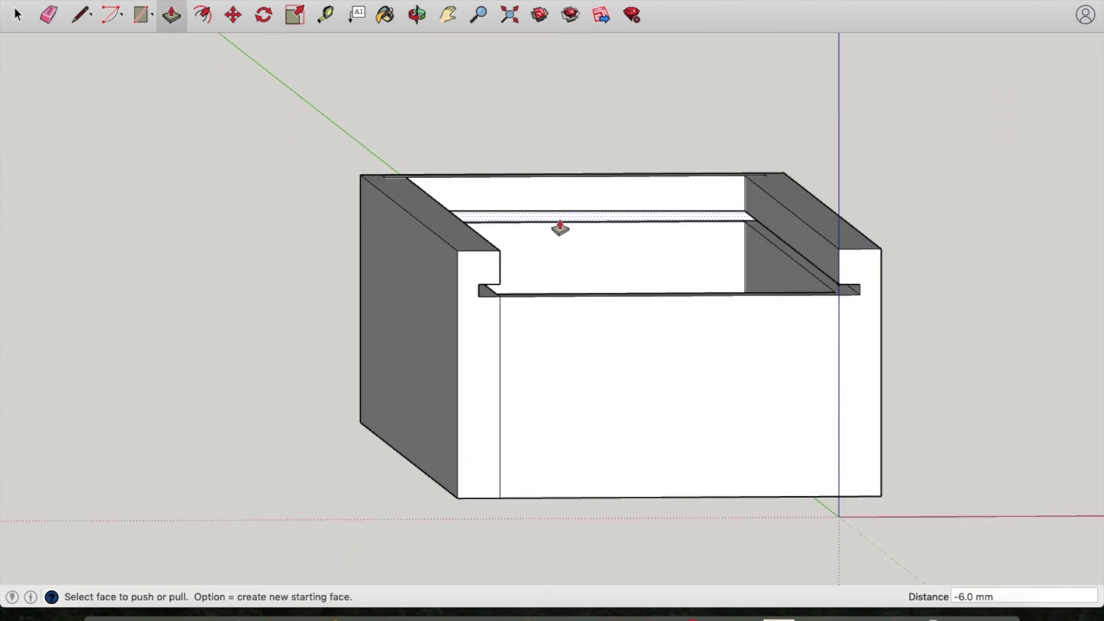
middle_click_drag(573, 228, 615, 286)
scroll(616, 286, "down", 2)
middle_click_drag(566, 256, 439, 264)
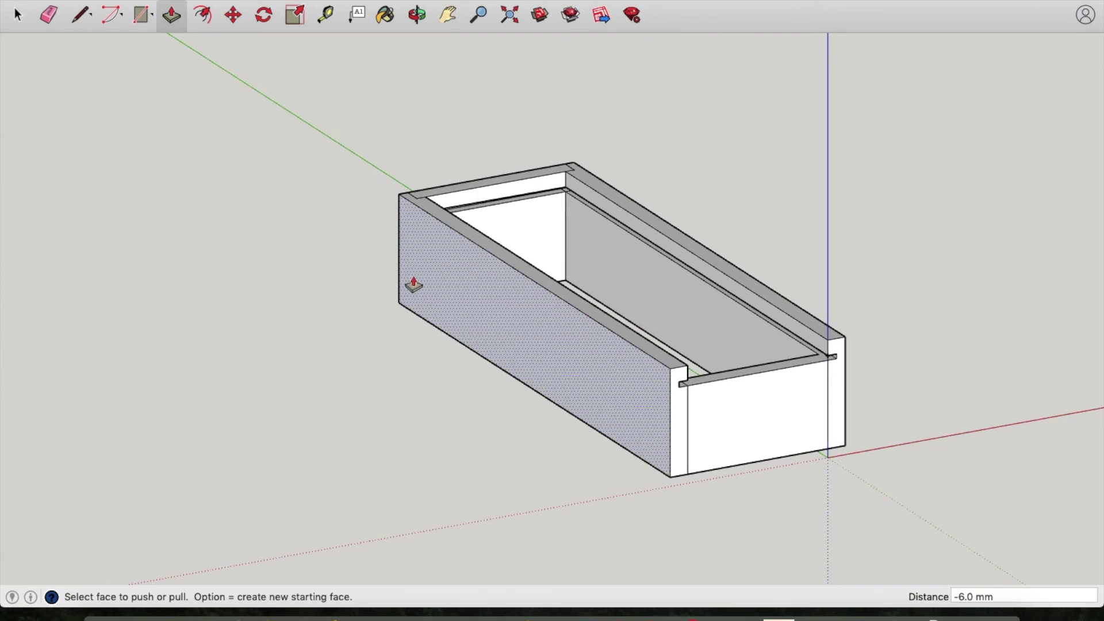
Draw a 350 by 3 mm rectangle along the box's bottom edge.
middle_click_drag(320, 407, 713, 290)
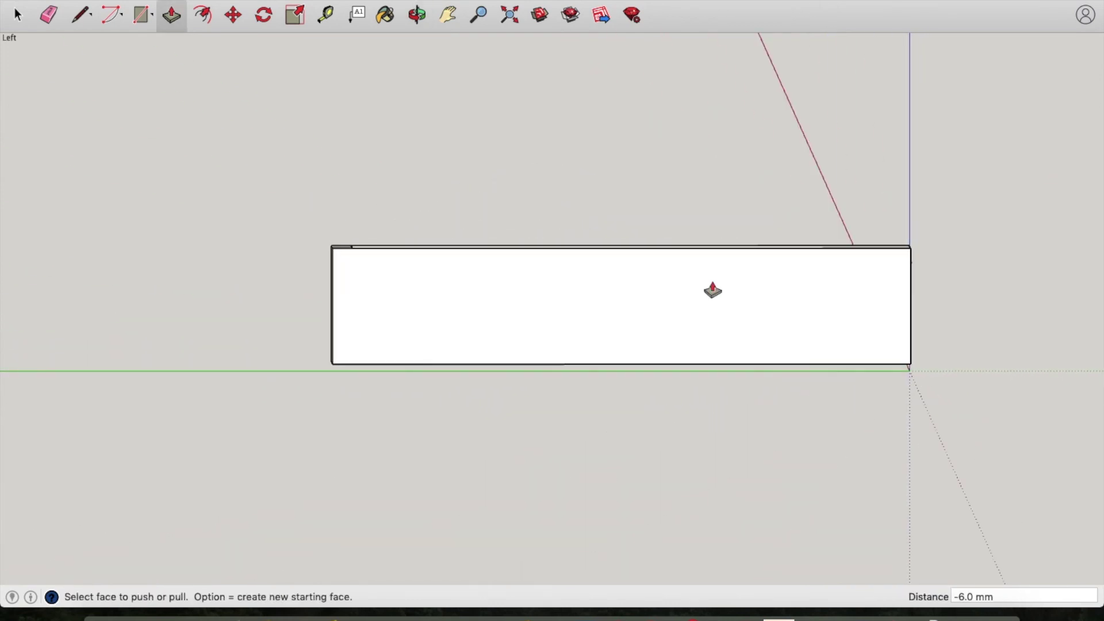
left_click(145, 15)
left_click(332, 364)
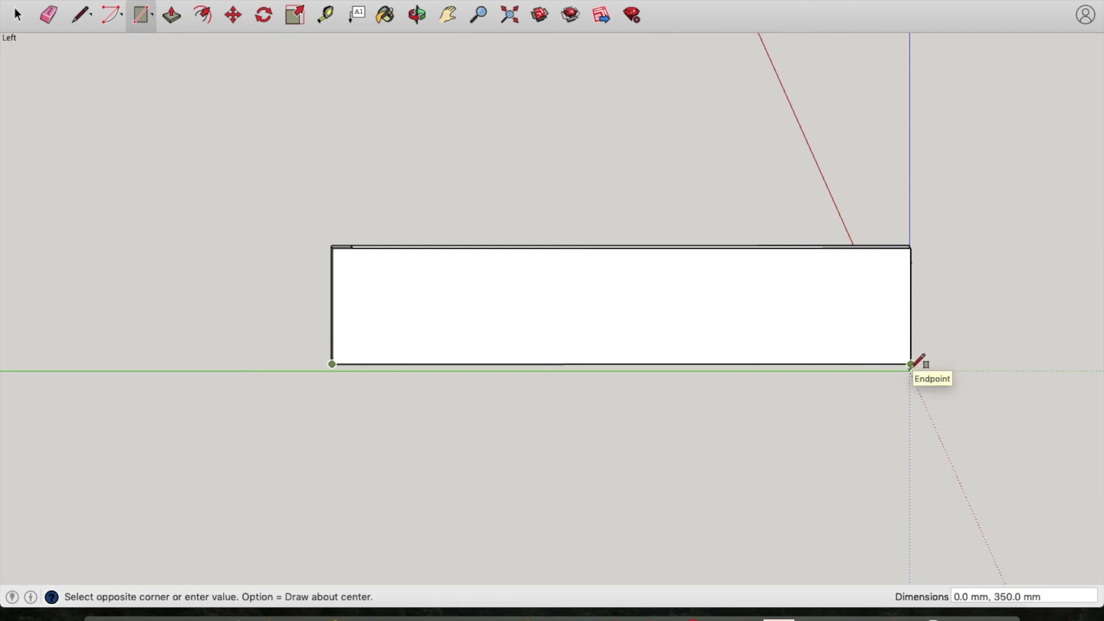
scroll(911, 365, "up", 3)
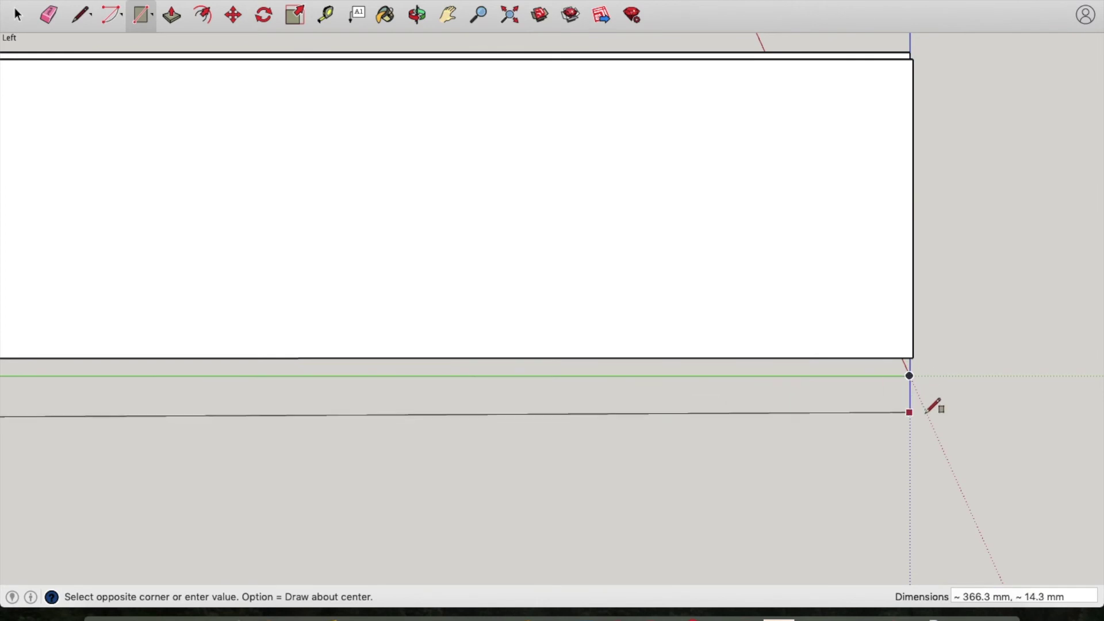
scroll(914, 363, "up", 1)
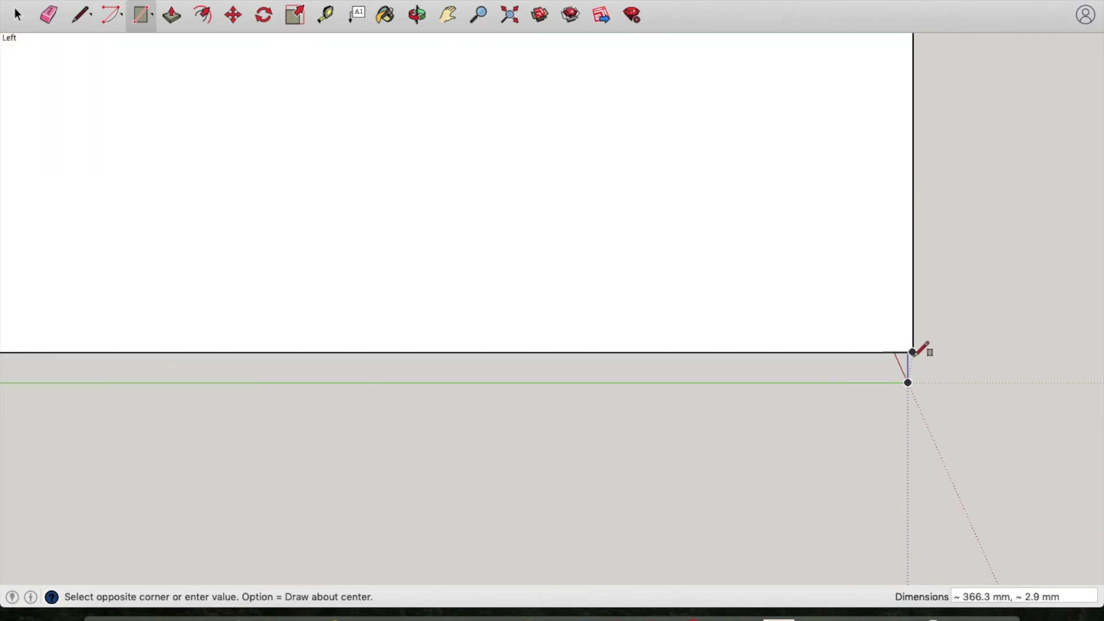
middle_click_drag(916, 364, 834, 373)
middle_click_drag(984, 374, 500, 353)
scroll(665, 401, "down", 1)
scroll(673, 395, "down", 3)
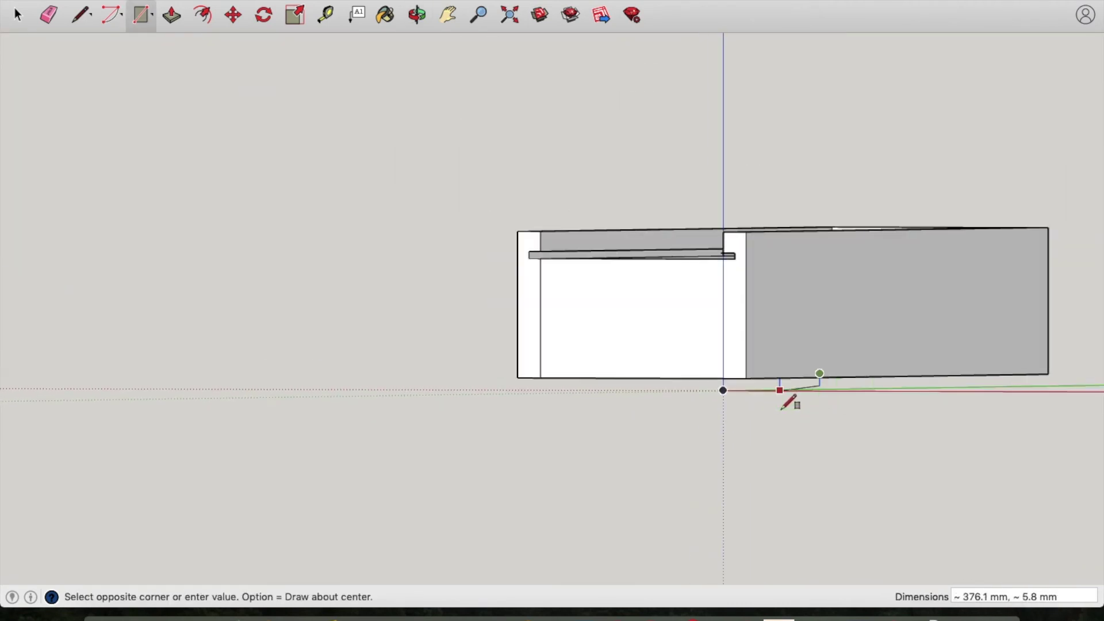
middle_click_drag(527, 377, 879, 333)
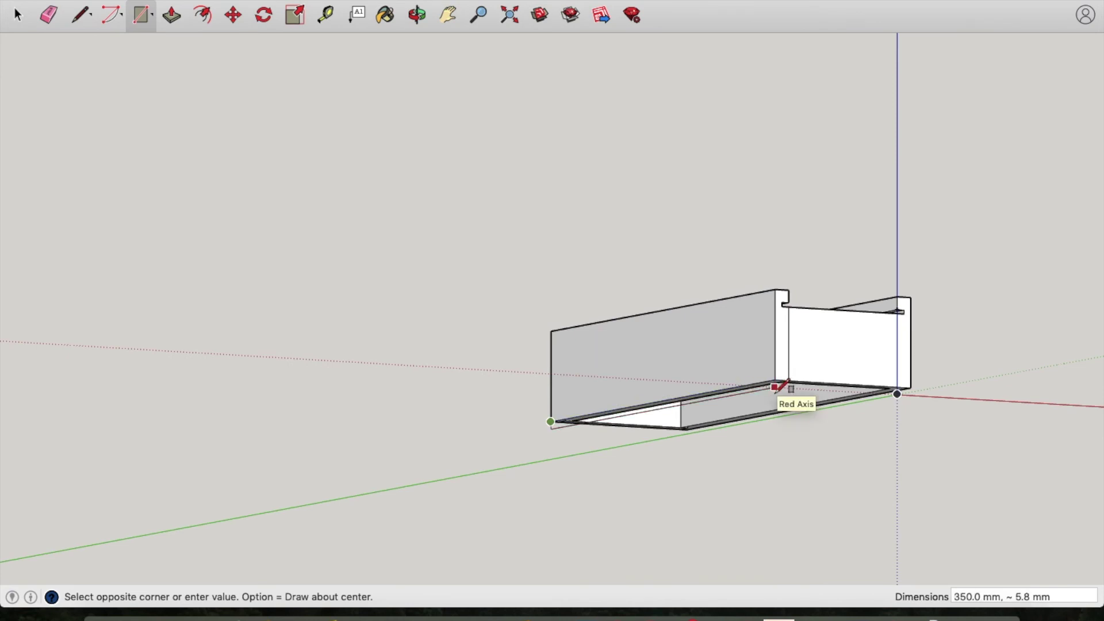
scroll(780, 386, "up", 4)
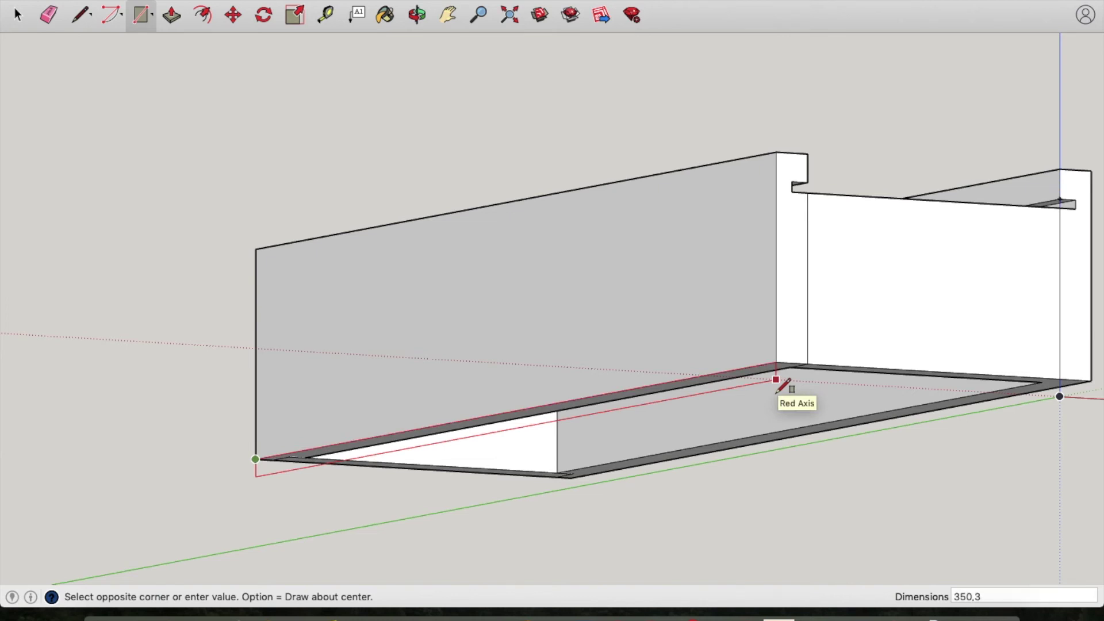
left_click(776, 380)
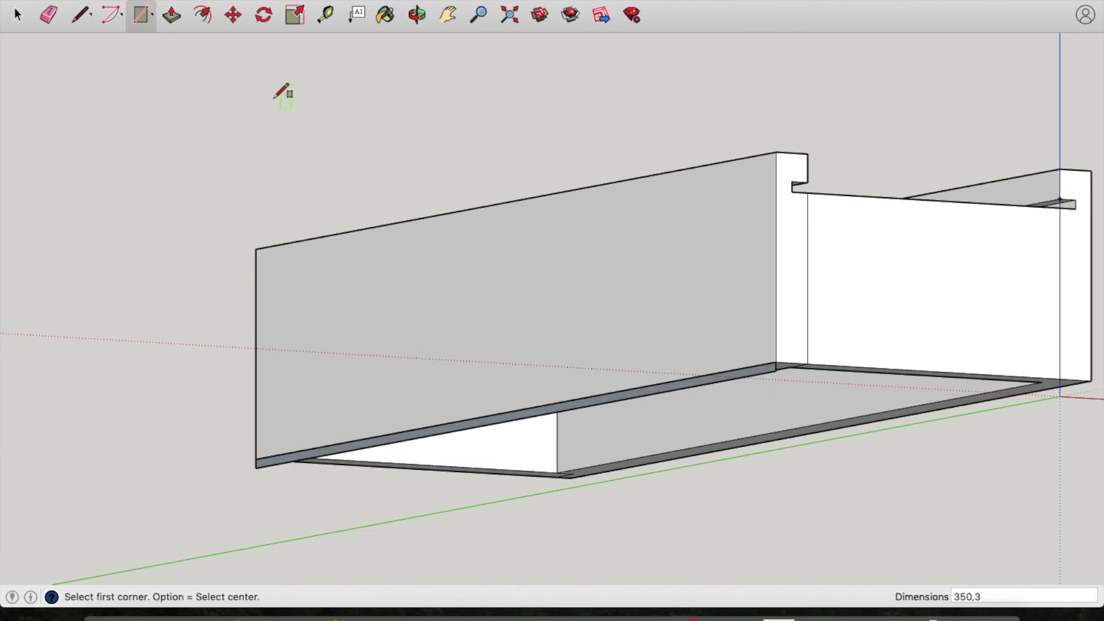
Extrude the base rectangle about 120 mm across the box's full width.
left_click(170, 23)
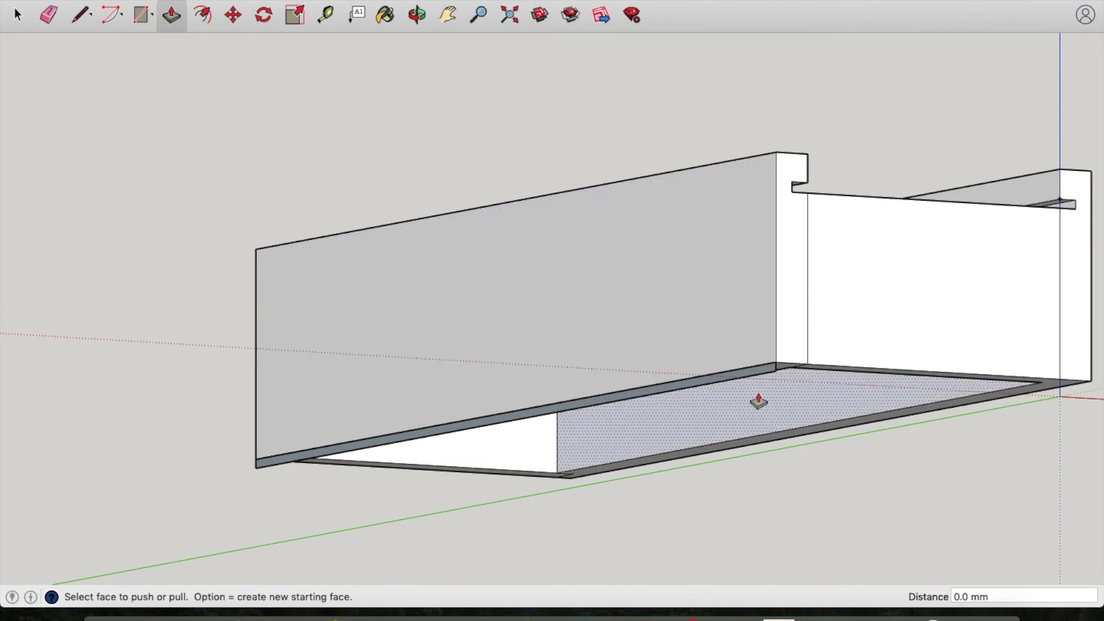
left_click(732, 381)
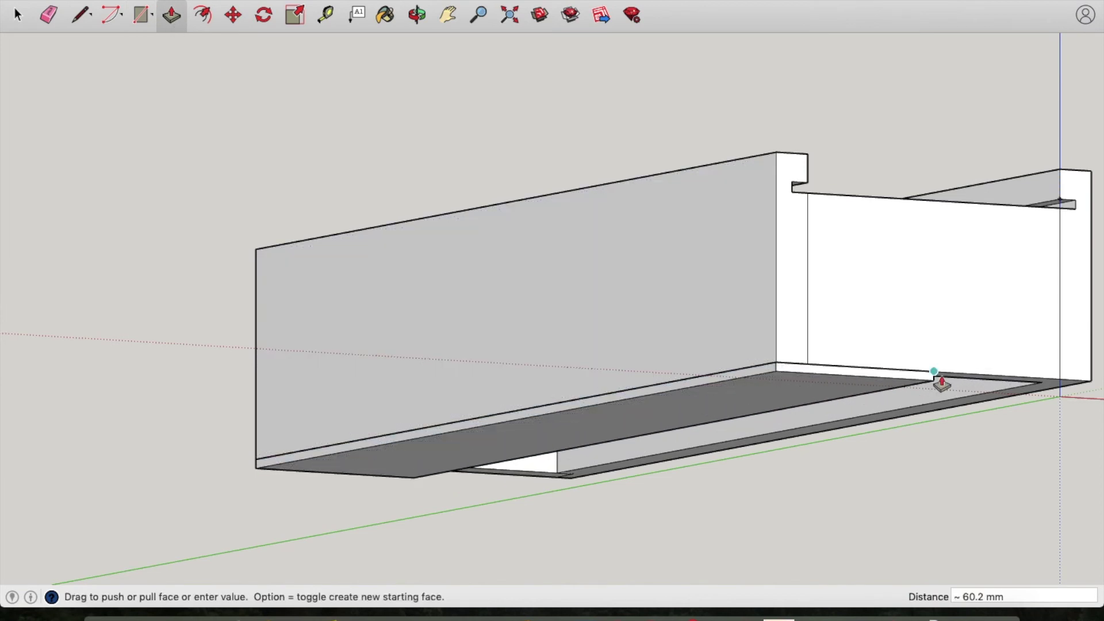
middle_click_drag(939, 382, 702, 394)
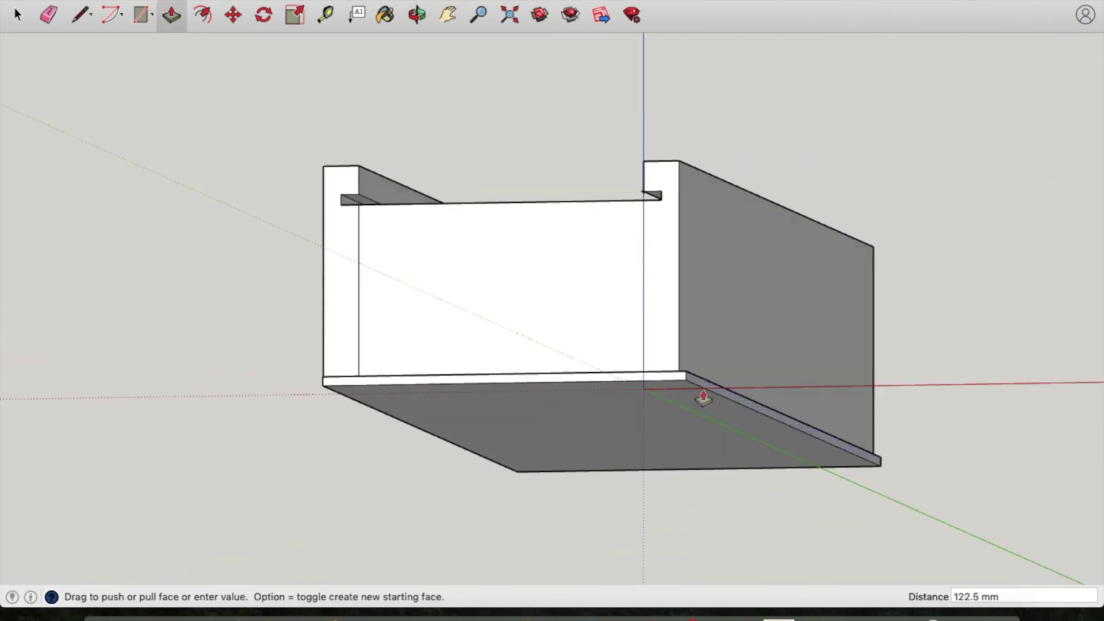
left_click(702, 329)
middle_click_drag(554, 322, 601, 323)
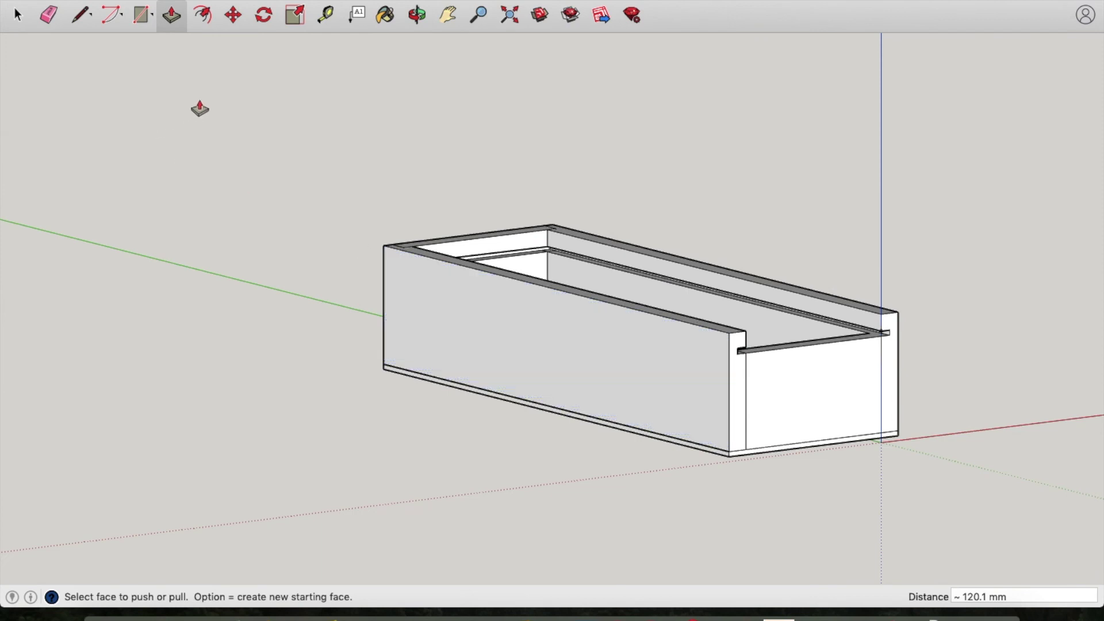
middle_click_drag(200, 109, 282, 141)
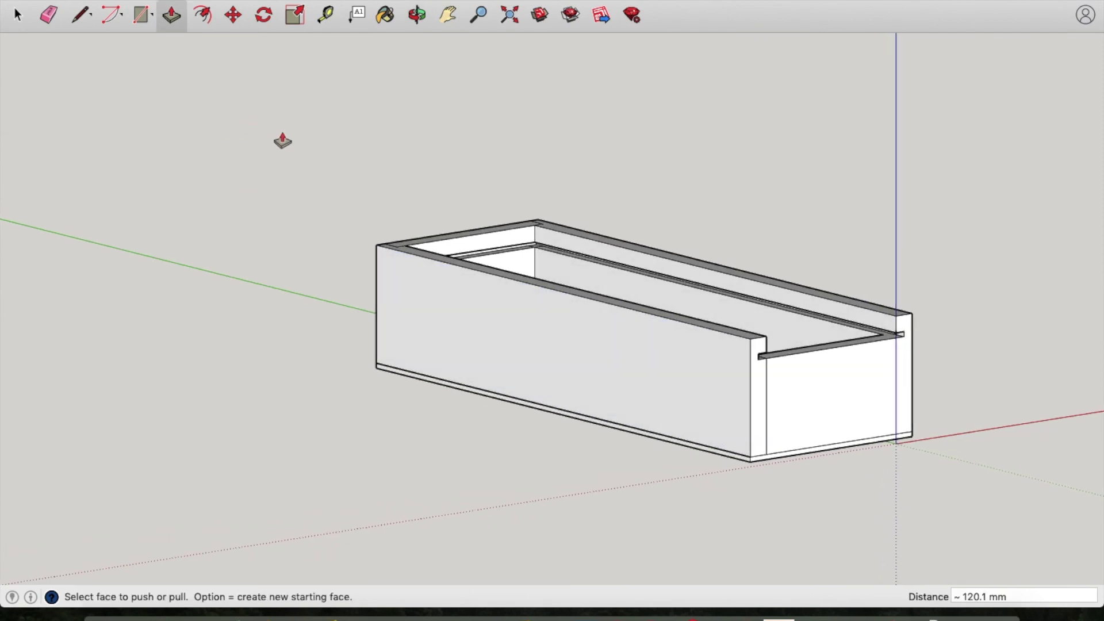
Select the salmon-coloured wood material from the Wood collection in the Materials panel.
left_click(391, 18)
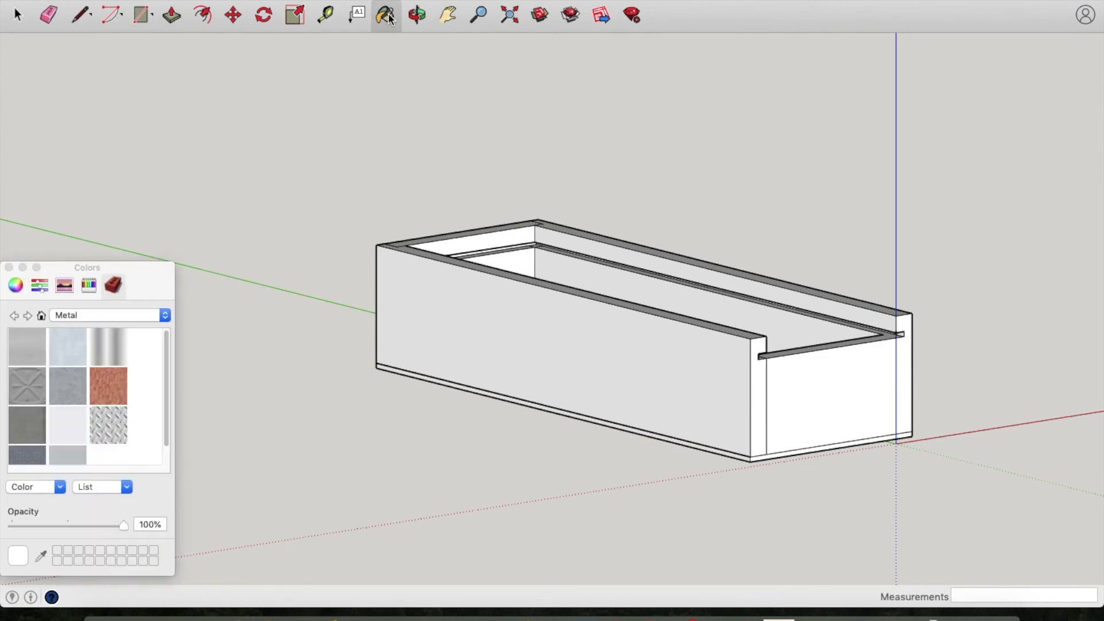
left_click(103, 317)
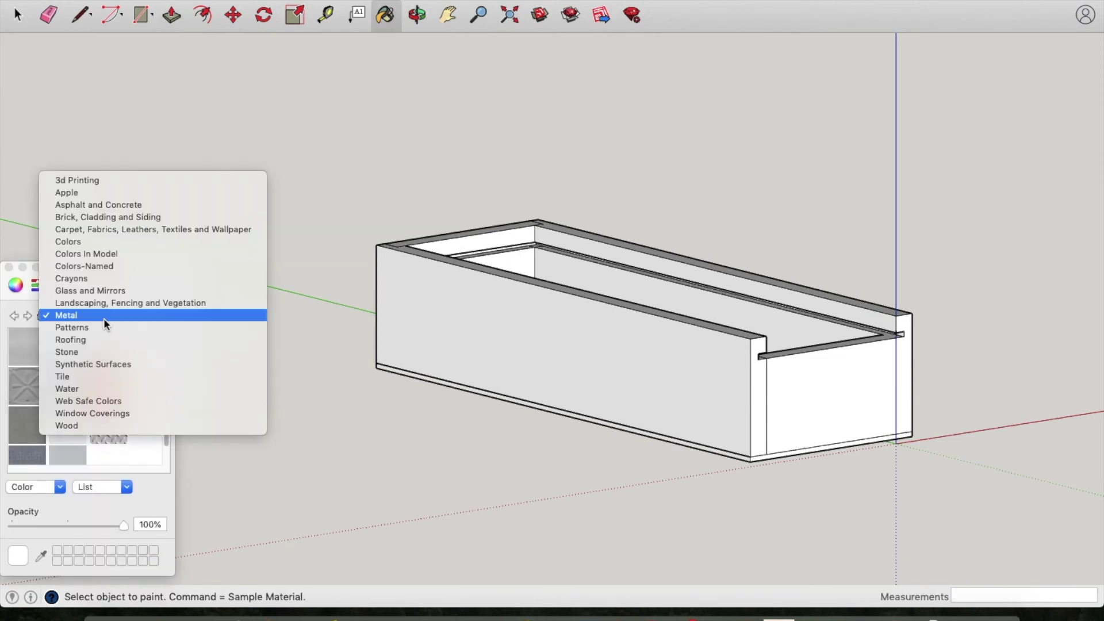
left_click(83, 424)
scroll(86, 413, "down", 1)
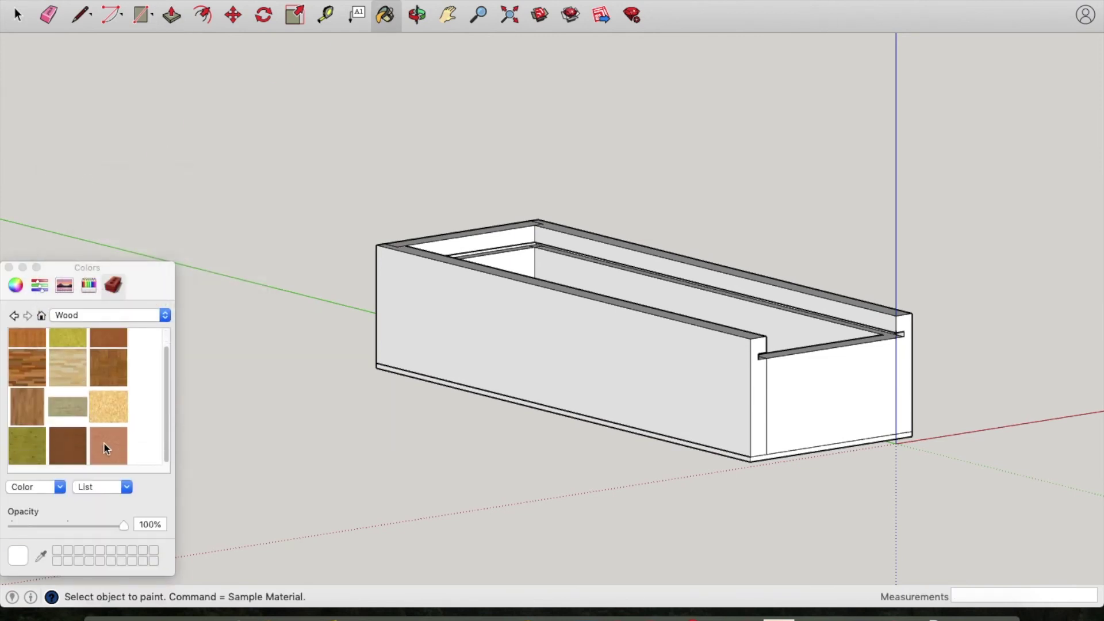
left_click(113, 443)
Paint the long outer side, the near end face, their edge strips and the right outer wall with wood.
left_click(519, 339)
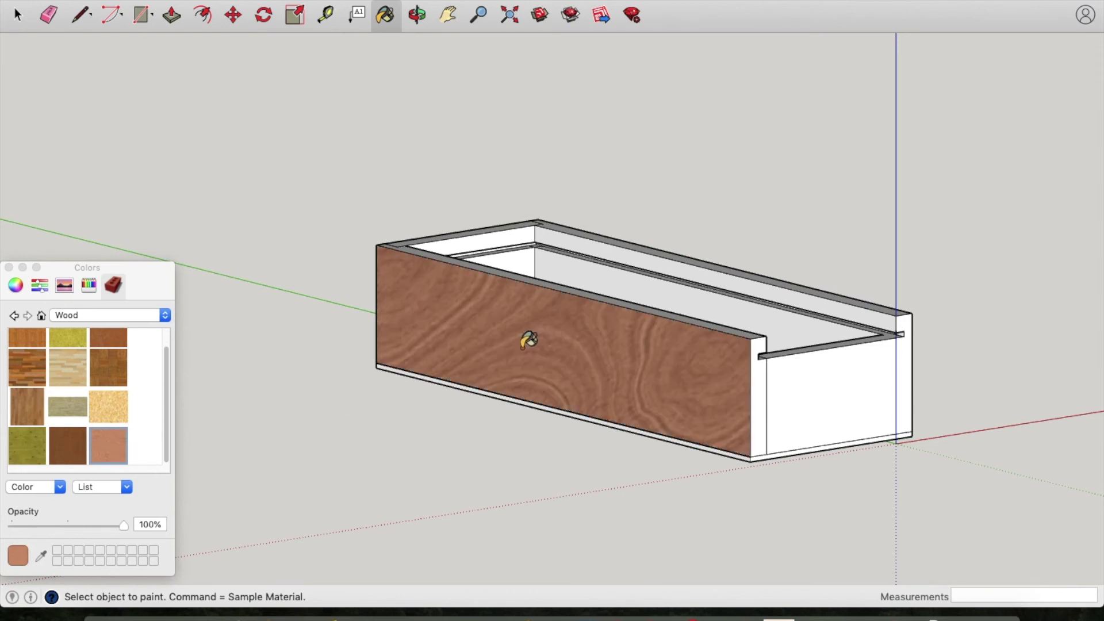
left_click(762, 394)
left_click(813, 387)
left_click(908, 353)
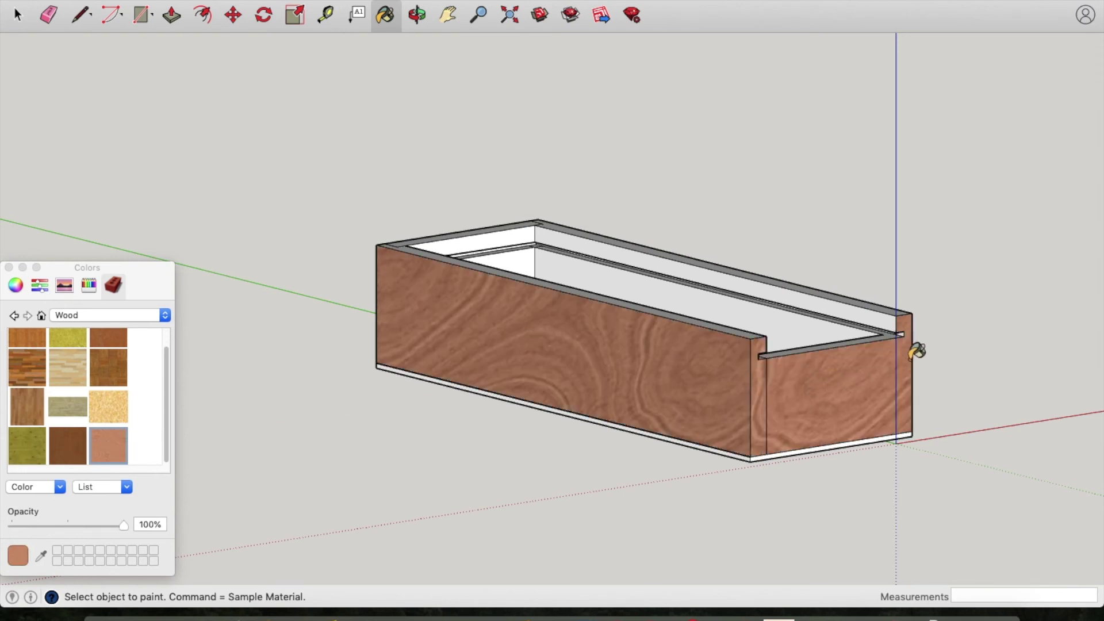
mouse_move(917, 350)
middle_mouse_down()
mouse_move(550, 361)
mouse_move(615, 381)
middle_mouse_up()
left_click(592, 371)
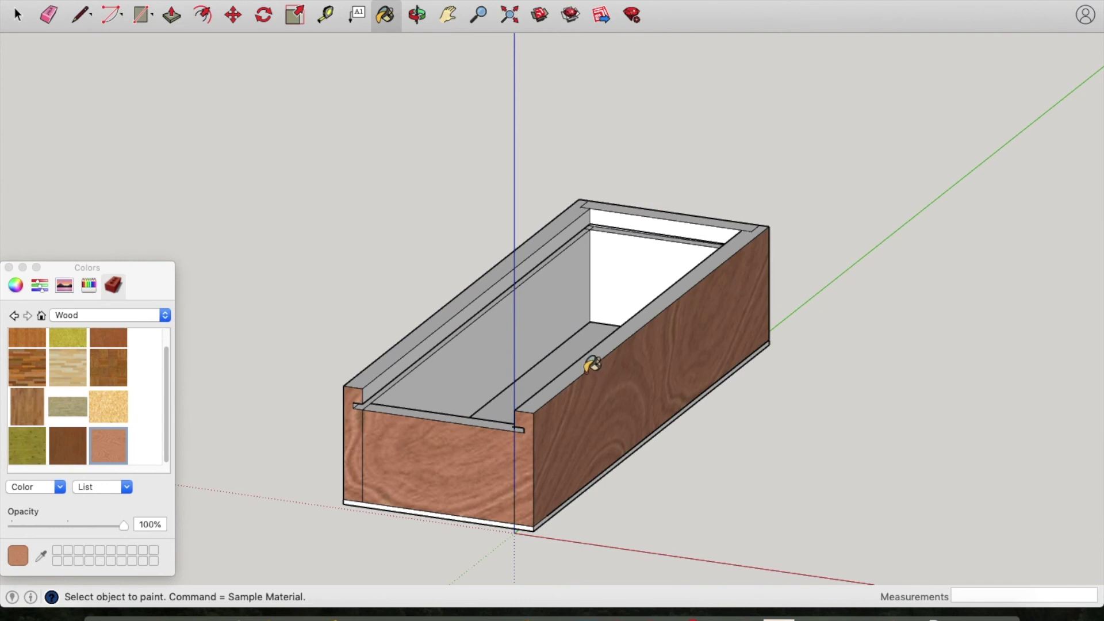
left_click(569, 368)
Paint the inner left wall, far inner end face, top strip, ledge, front rail and inner strip with wood.
left_click(543, 334)
left_click(625, 291)
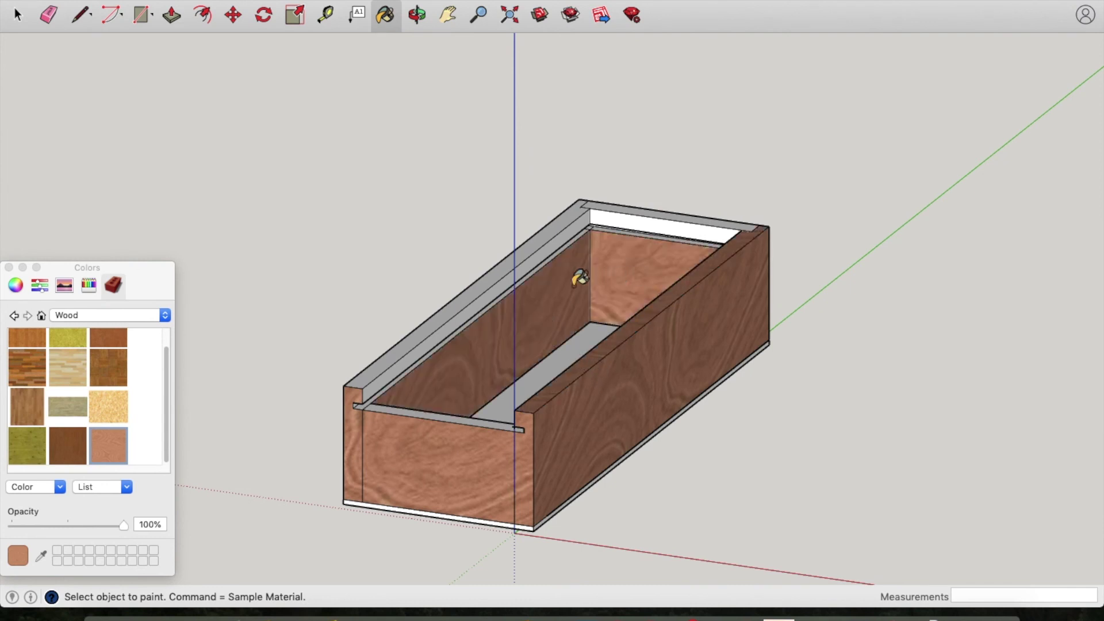
left_click(491, 279)
left_click(476, 300)
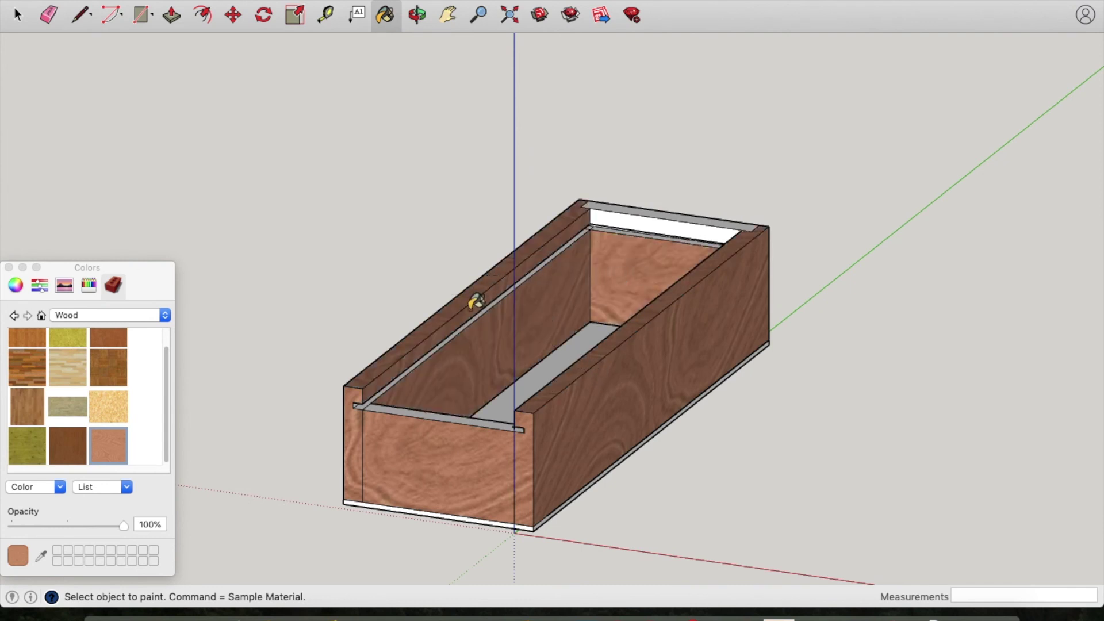
left_click(392, 399)
left_click(370, 396)
Paint the far end's inner face, its ledge strip and its top strips with wood.
scroll(368, 397, "up", 5)
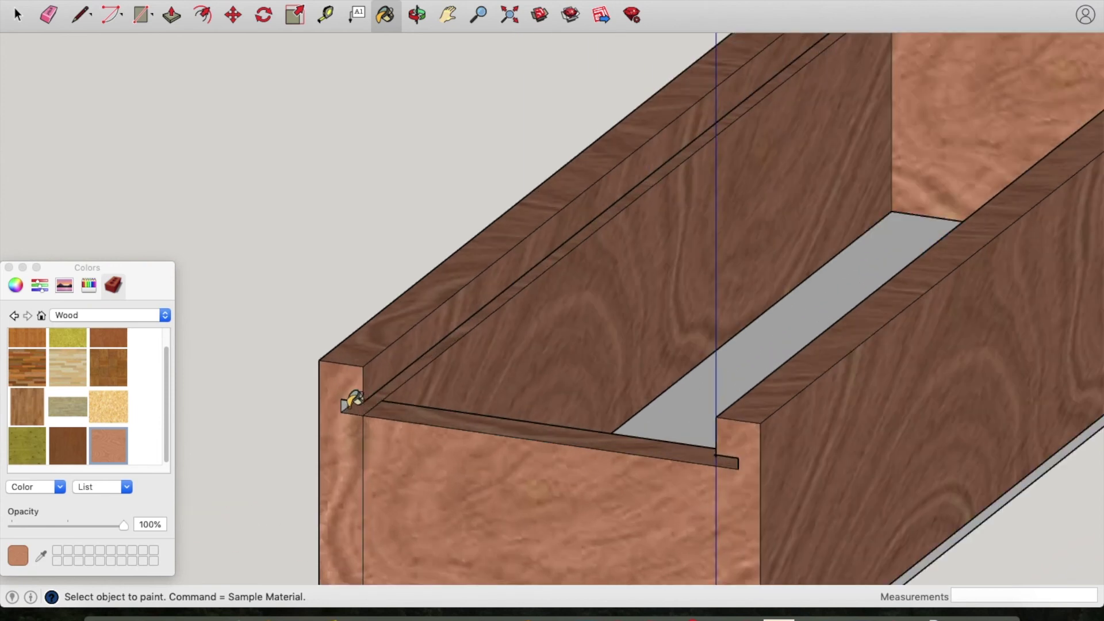
scroll(588, 371, "down", 3)
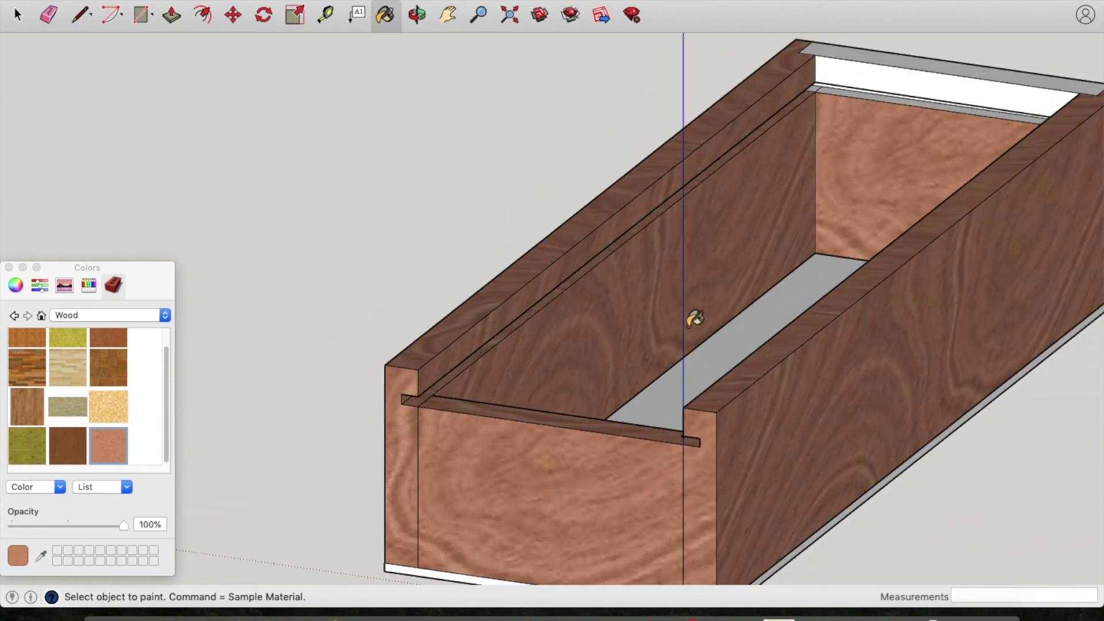
left_click(912, 74)
left_click(906, 91)
left_click(915, 57)
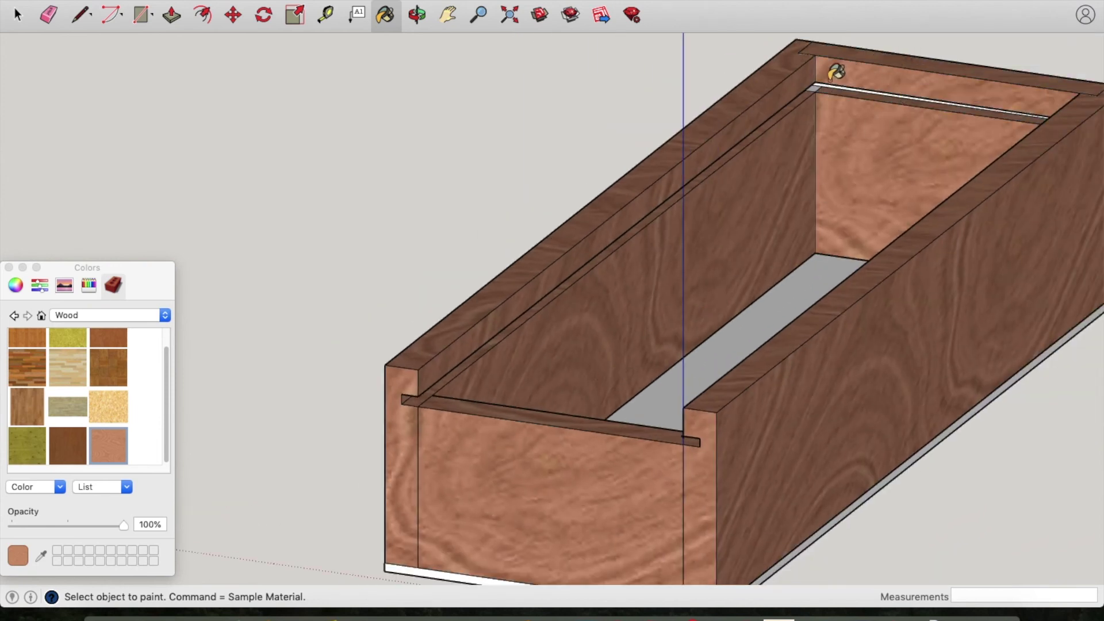
middle_click_drag(826, 79, 879, 104)
left_click(874, 112)
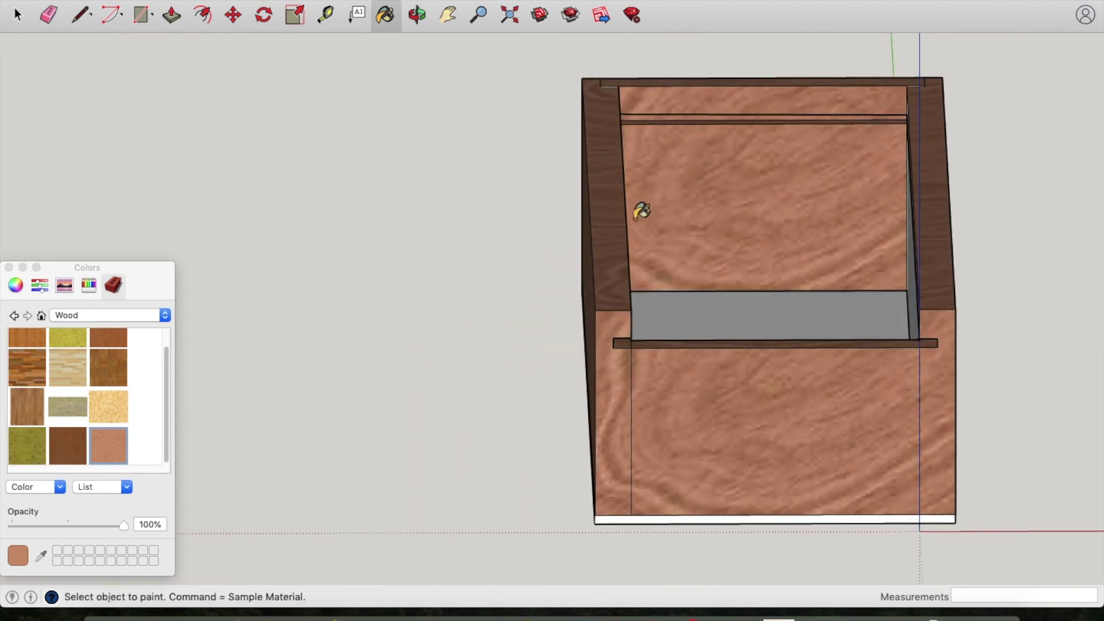
Paint the remaining grey rail strips and the large inner face with wood.
middle_click_drag(641, 207, 747, 179)
left_click(814, 136)
left_click(795, 176)
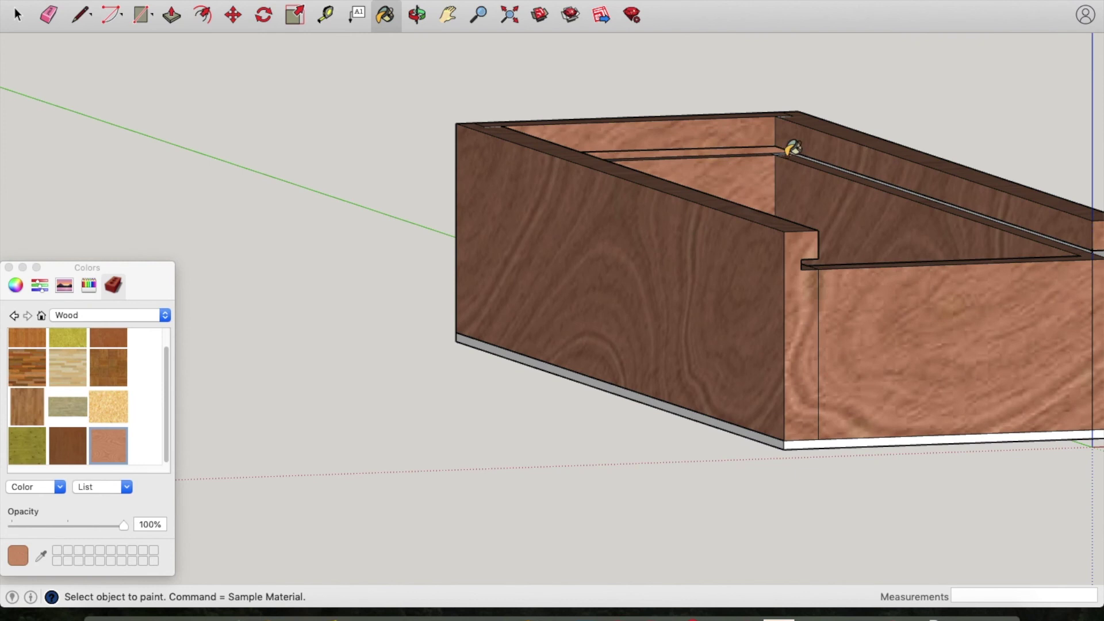
scroll(792, 149, "up", 8)
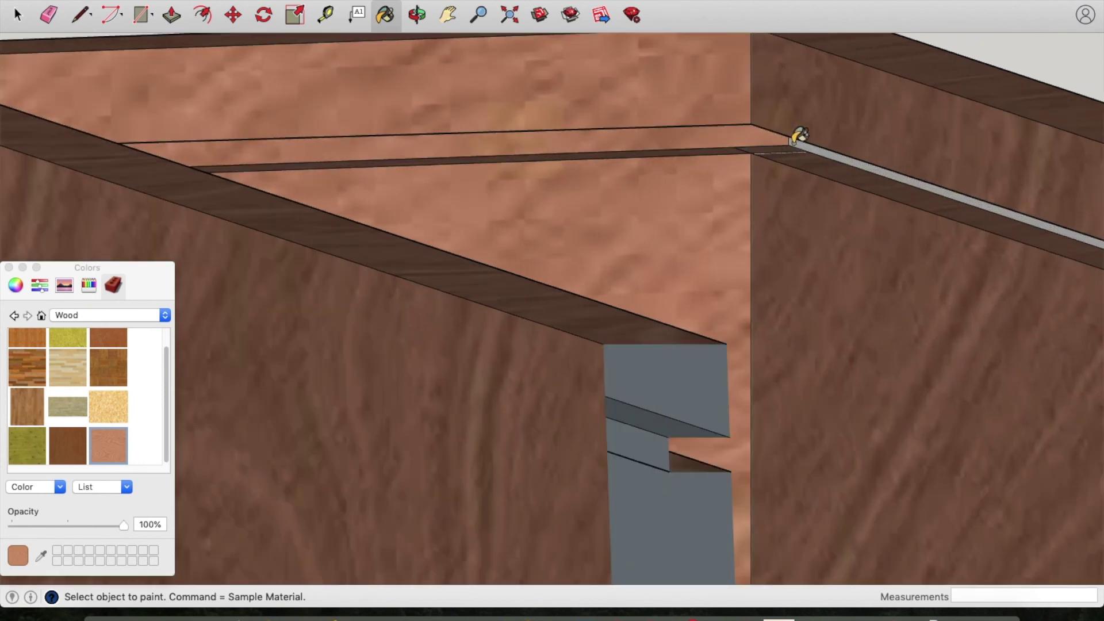
left_click(793, 141)
scroll(781, 230, "down", 10)
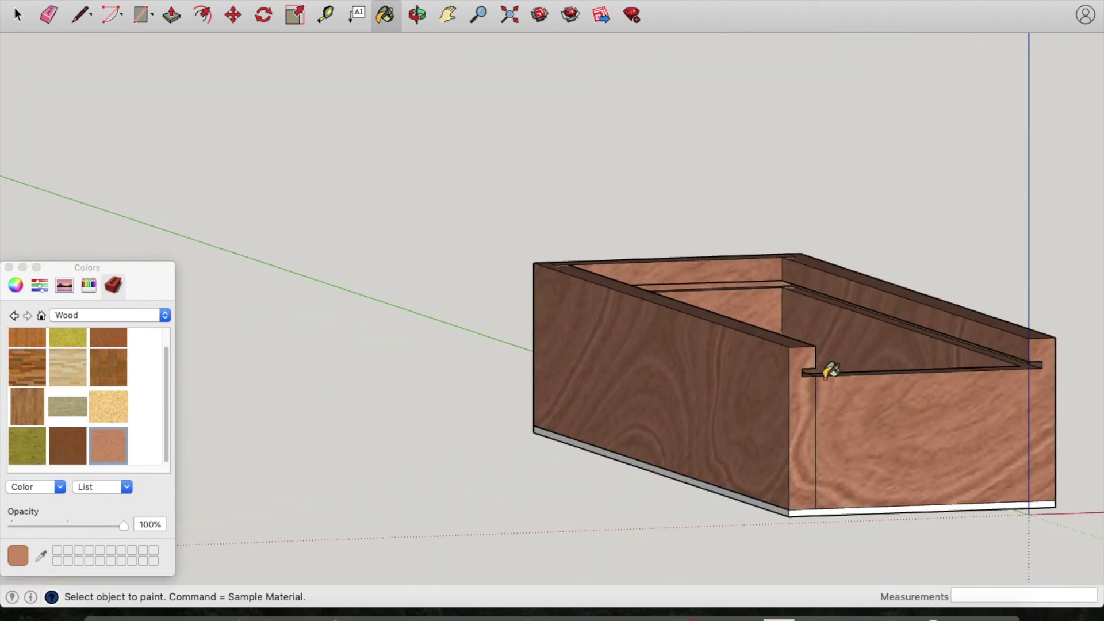
Paint the white end panel and its right end strip with wood, then inspect the far end.
mouse_move(831, 371)
middle_mouse_down()
mouse_move(899, 322)
mouse_move(613, 320)
mouse_move(884, 288)
mouse_move(602, 326)
mouse_move(838, 313)
mouse_move(757, 343)
mouse_move(700, 387)
middle_mouse_up()
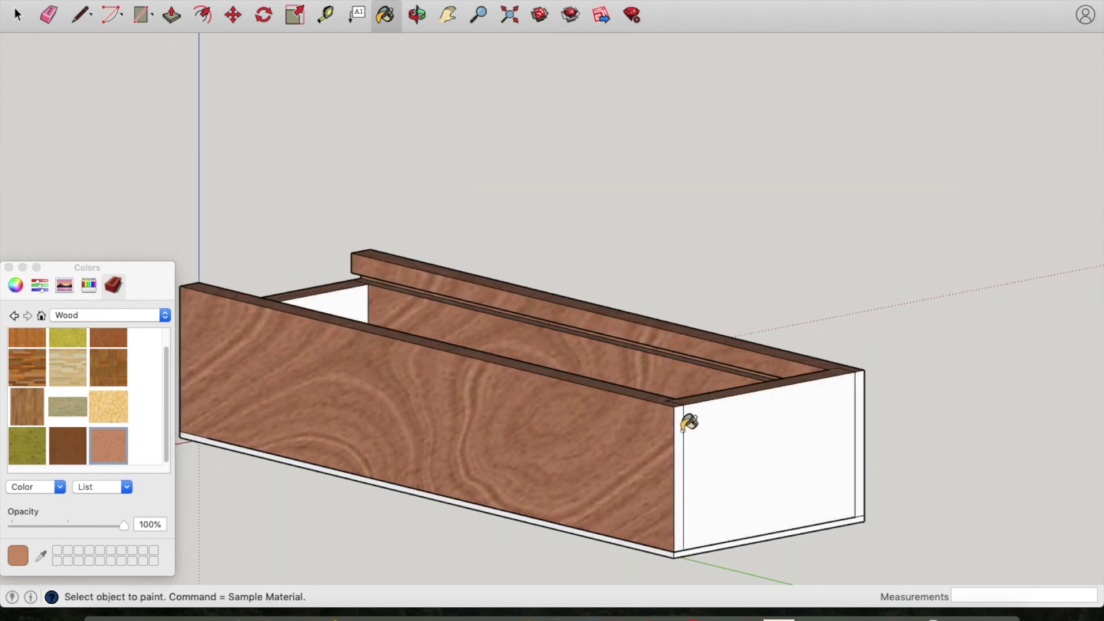
left_click(719, 420)
left_click(865, 421)
mouse_move(879, 411)
middle_mouse_down()
mouse_move(712, 345)
mouse_move(1046, 300)
mouse_move(975, 310)
middle_mouse_up()
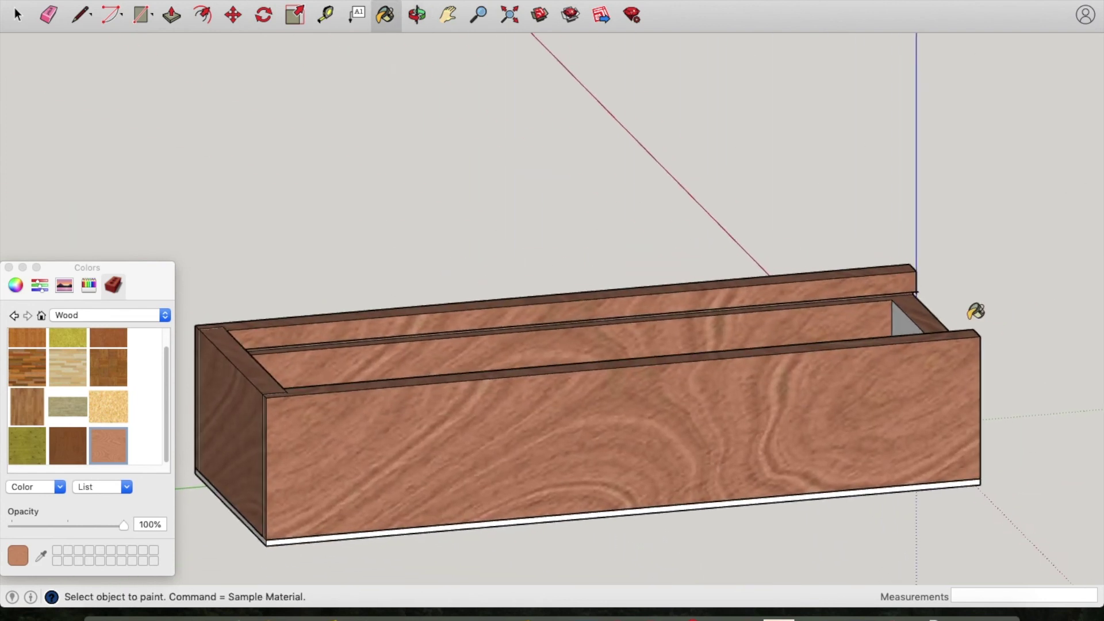
mouse_move(906, 316)
middle_mouse_down()
mouse_move(950, 326)
mouse_move(992, 305)
mouse_move(921, 286)
mouse_move(739, 291)
middle_mouse_up()
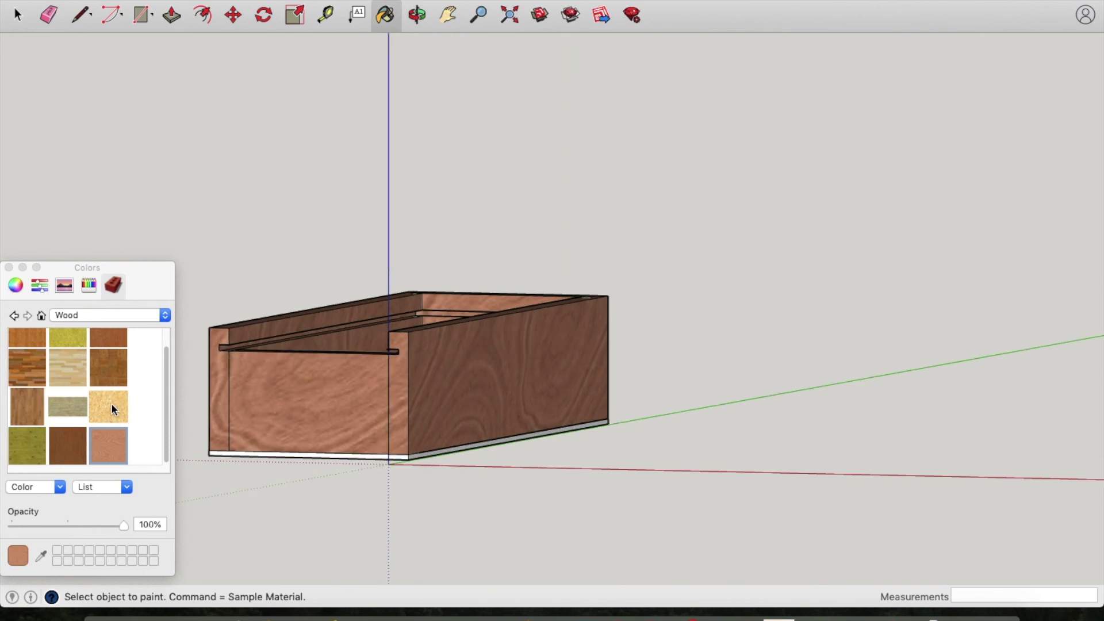
Paint the base's edges and underside with the light yellow plywood material, then close the Materials panel.
left_click(111, 404)
left_click(225, 452)
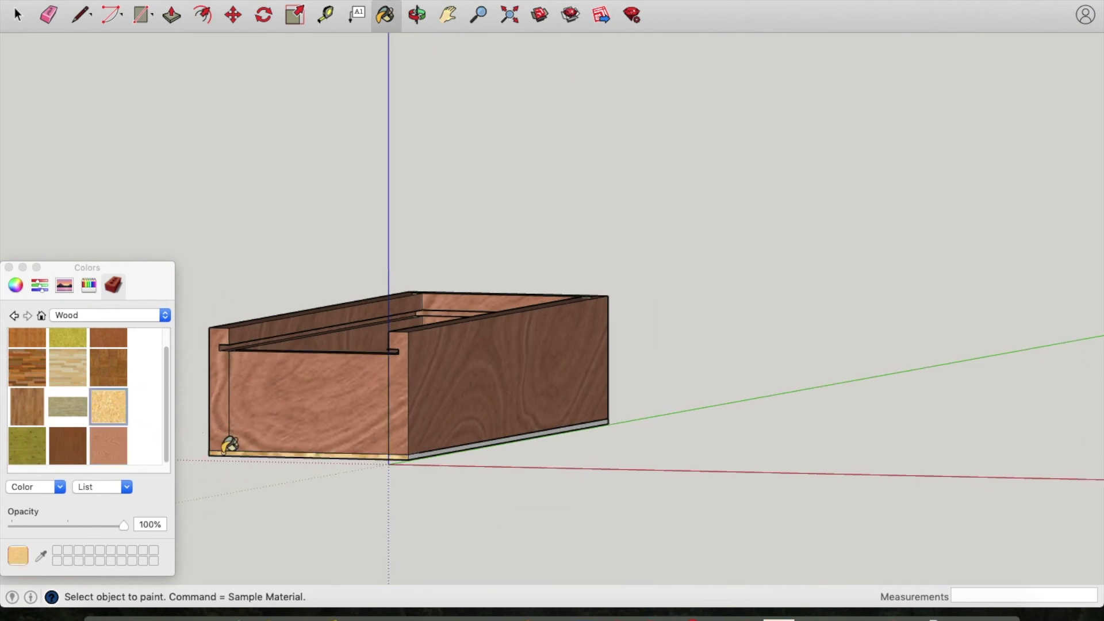
mouse_move(323, 434)
middle_mouse_down()
mouse_move(305, 374)
mouse_move(339, 370)
middle_mouse_up()
left_click(387, 358)
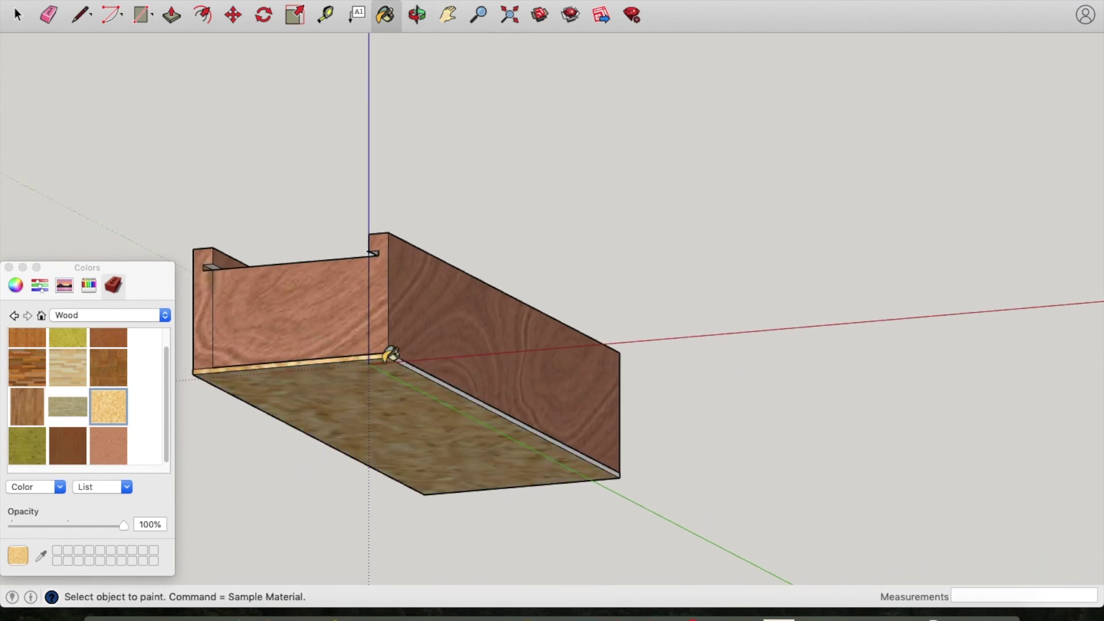
mouse_move(400, 351)
middle_mouse_down()
mouse_move(537, 348)
mouse_move(591, 368)
mouse_move(557, 409)
mouse_move(651, 438)
mouse_move(453, 414)
mouse_move(550, 399)
mouse_move(630, 435)
middle_mouse_up()
left_click(630, 452)
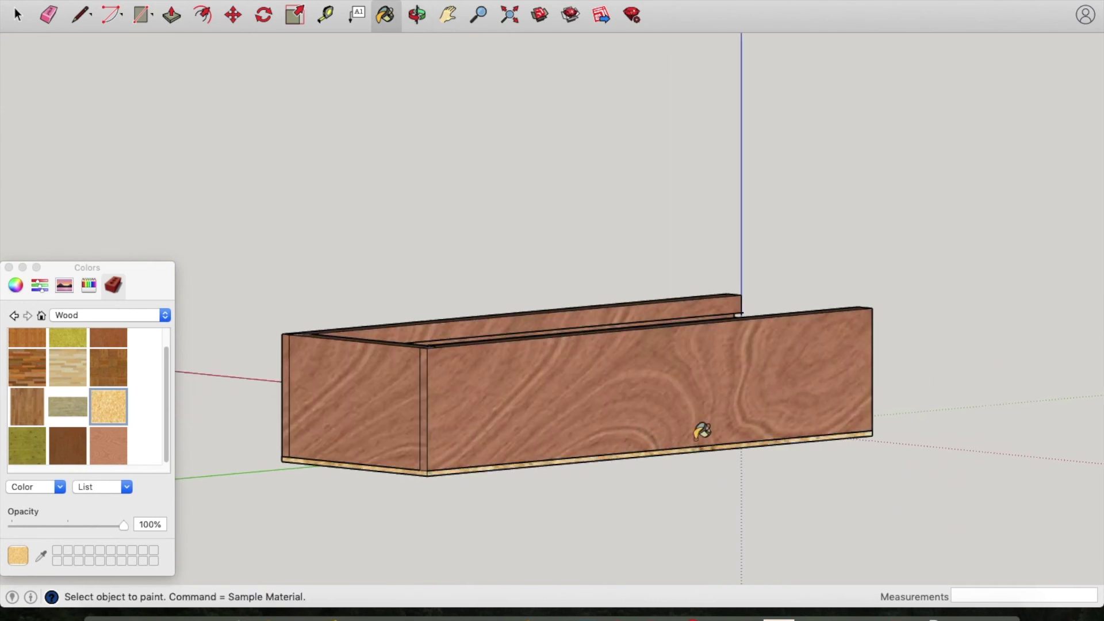
mouse_move(702, 431)
middle_mouse_down()
mouse_move(692, 352)
mouse_move(598, 387)
mouse_move(577, 357)
middle_mouse_up()
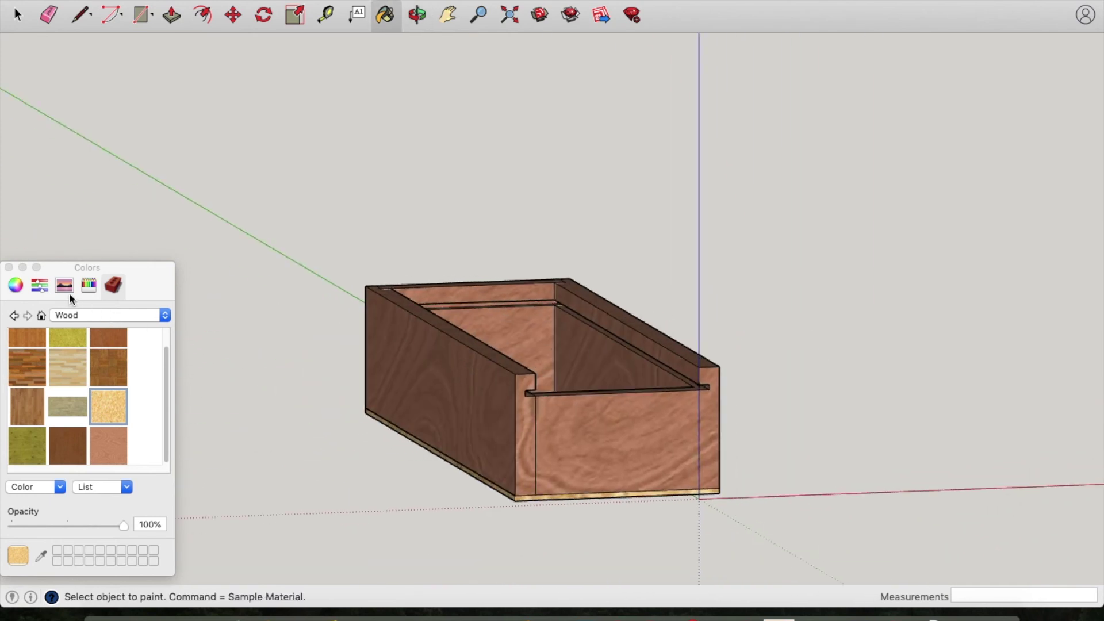
left_click(8, 268)
middle_click_drag(184, 293, 265, 301)
Turn off Axes from the toolbar's right-click menu and orbit the box to a presentation angle.
right_click(173, 14)
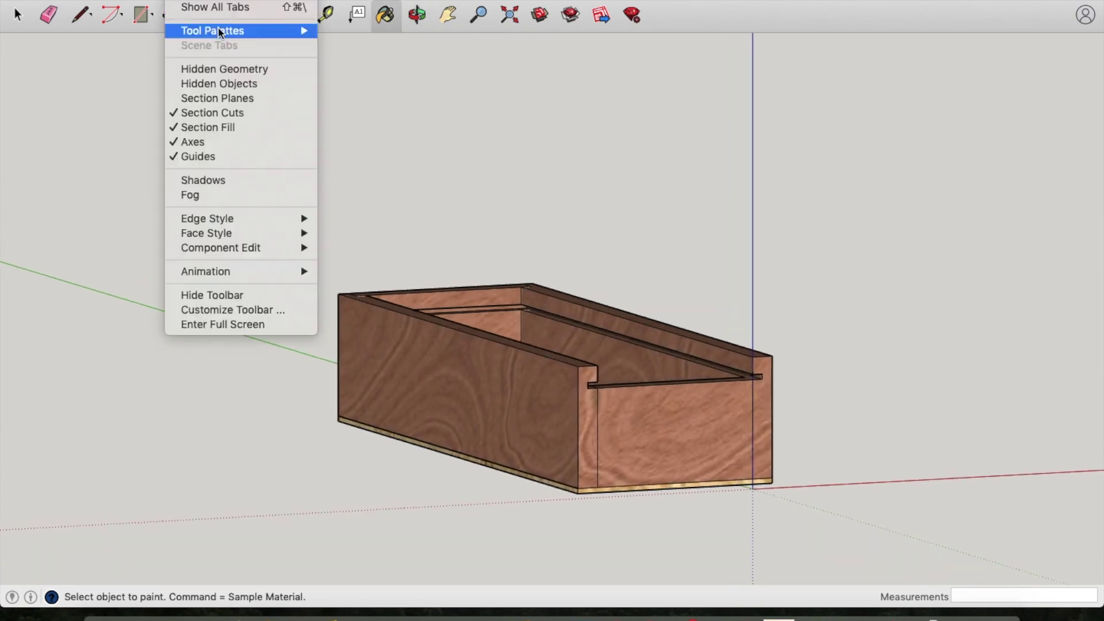
left_click(227, 138)
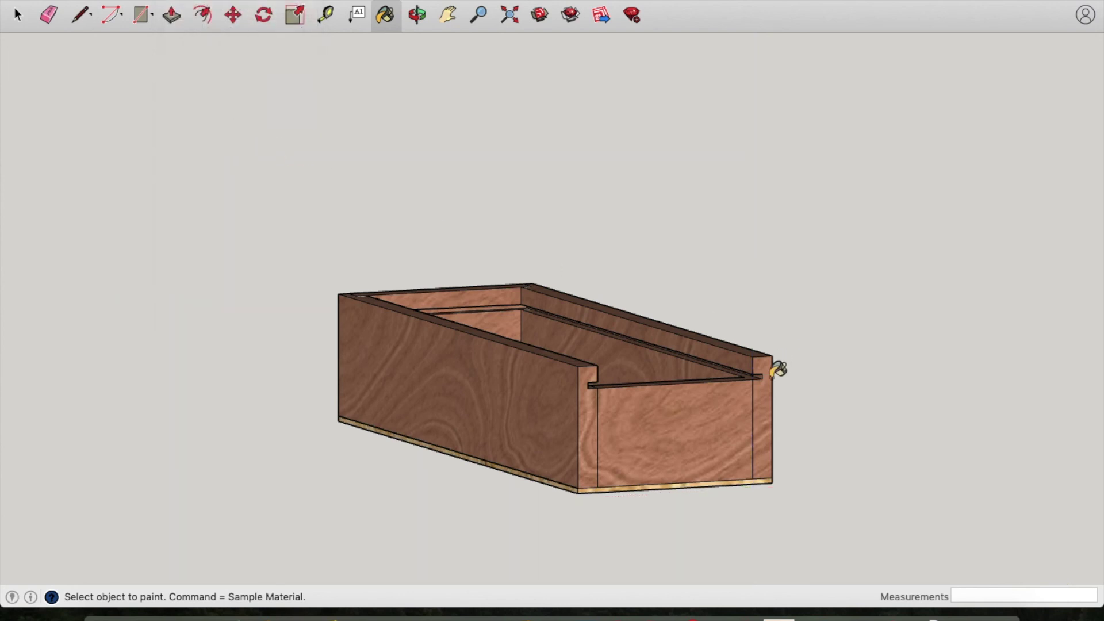
middle_click_drag(822, 365, 865, 357)
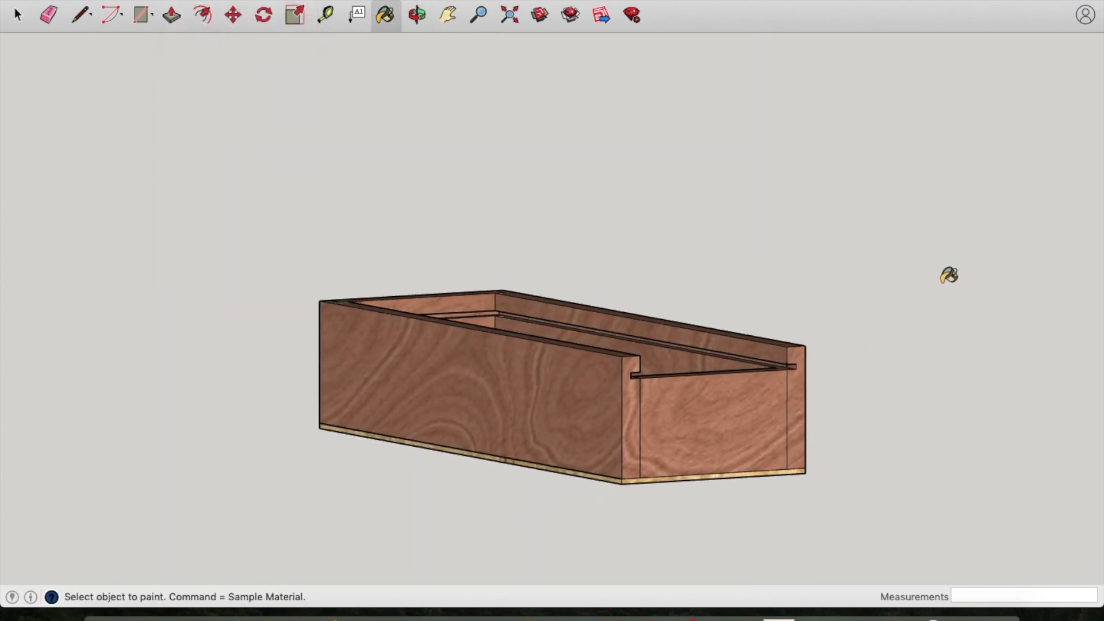
mouse_move(865, 199)
middle_mouse_down()
mouse_move(879, 236)
mouse_move(919, 232)
middle_mouse_up()
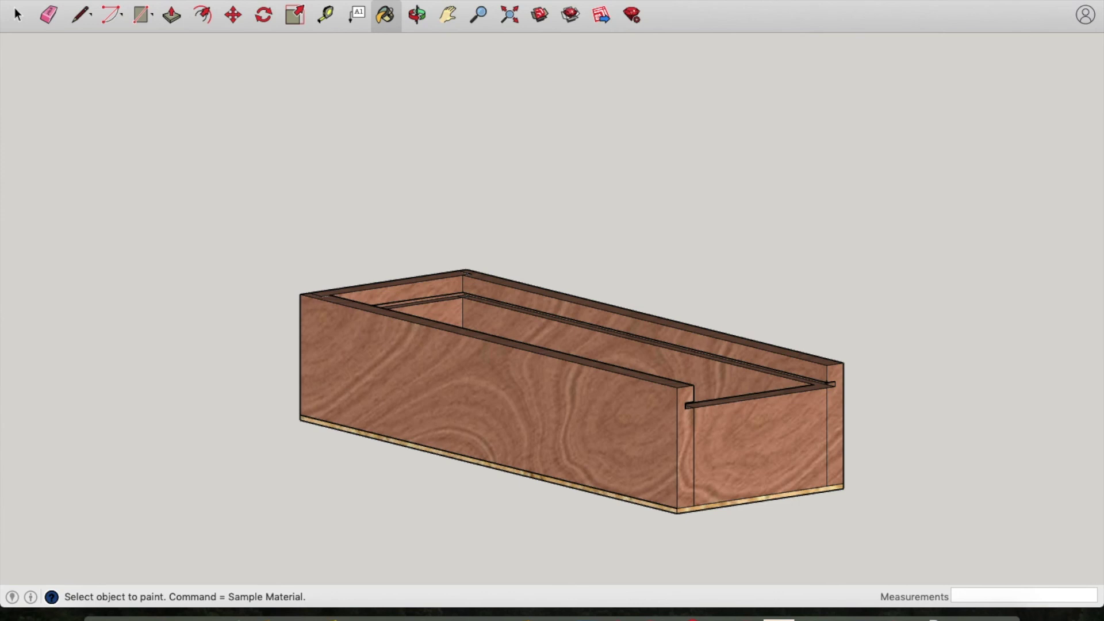
Save the model as 'Pencil Box' in the Desktop's Pace Designs folder.
left_click(112, 0)
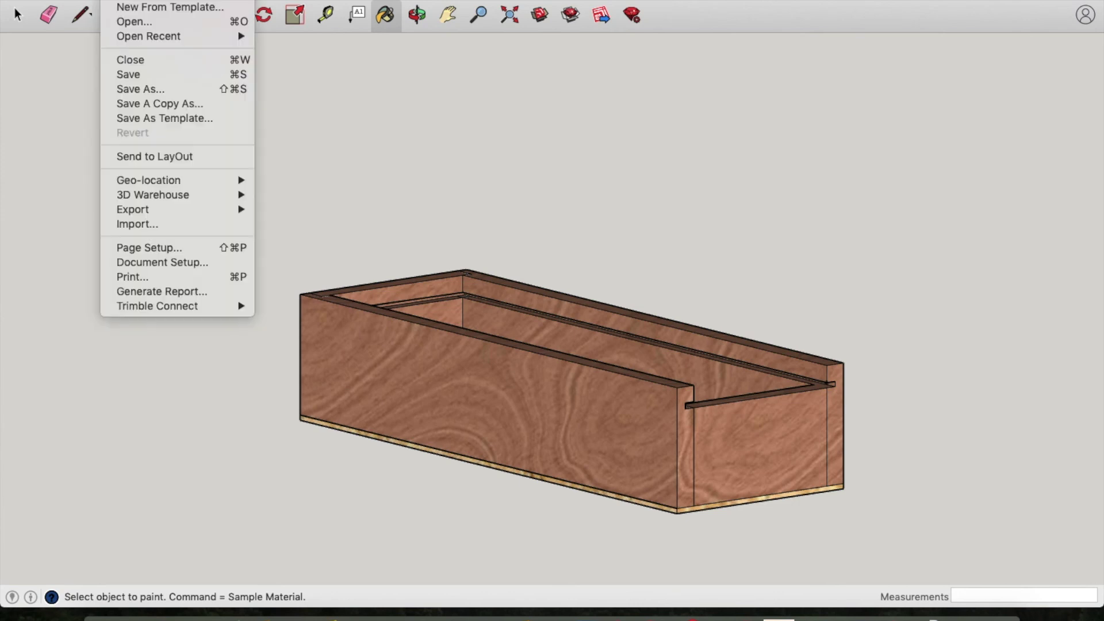
left_click(143, 86)
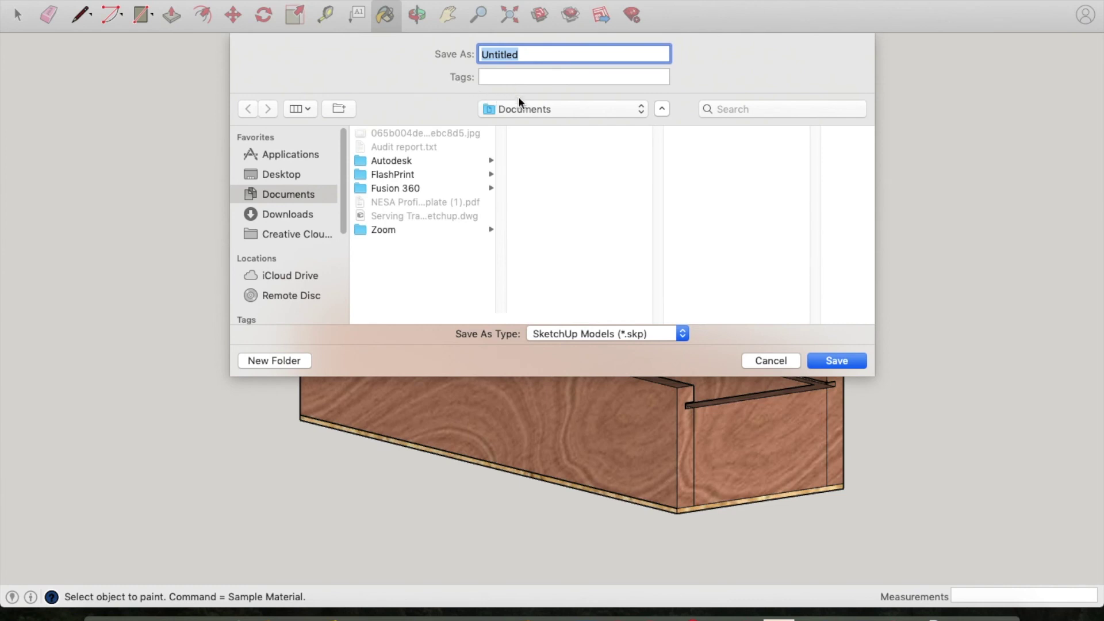
type("Pencil Box")
left_click(534, 113)
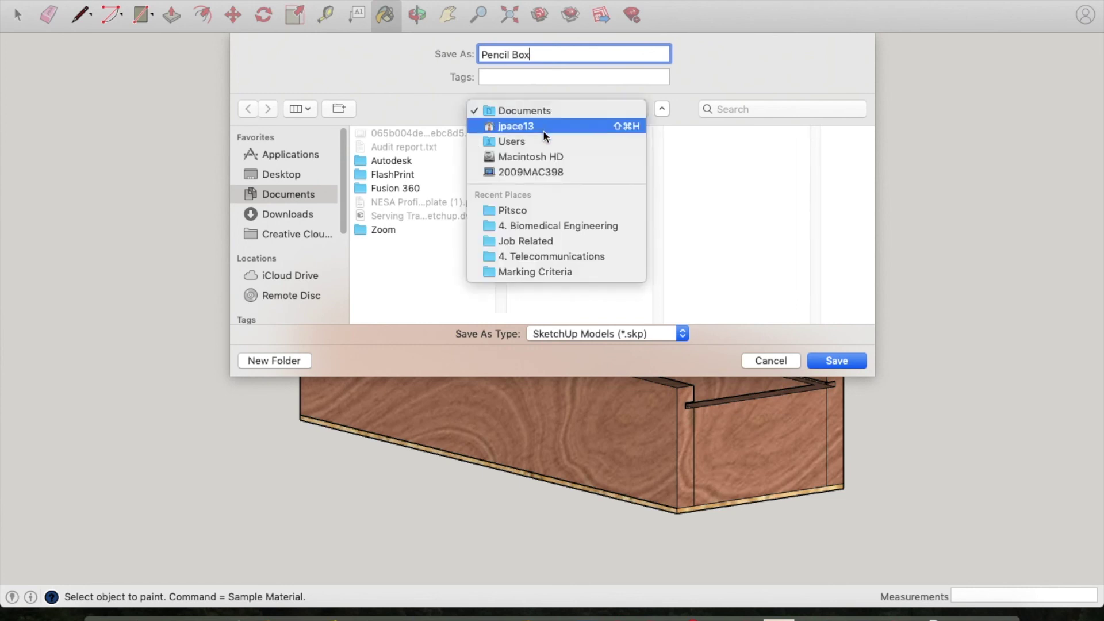
left_click(280, 210)
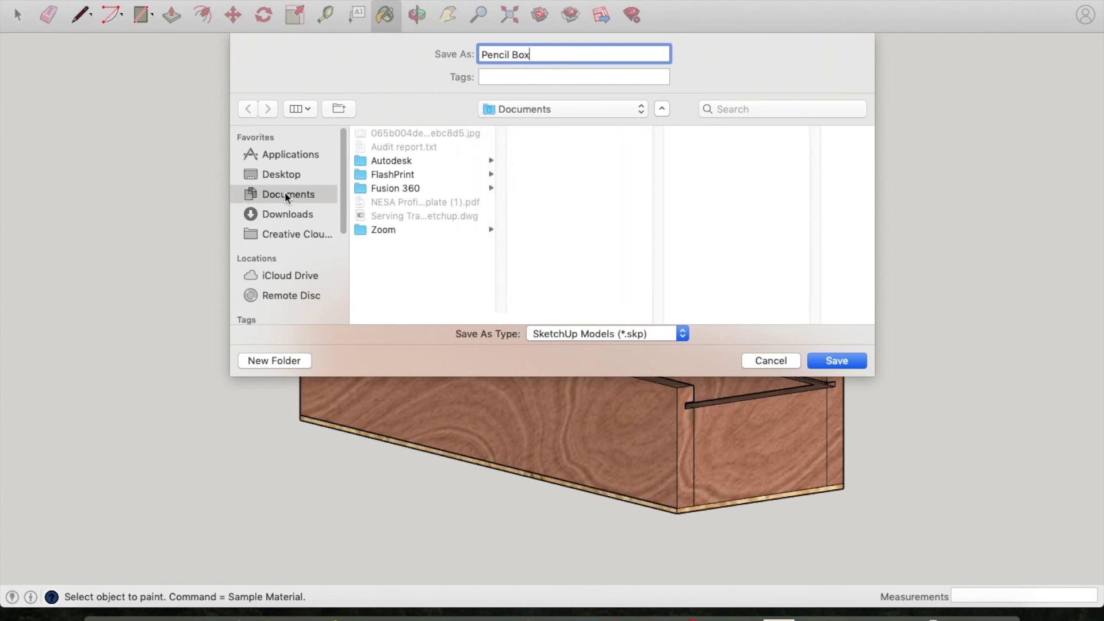
left_click(285, 174)
left_click(391, 160)
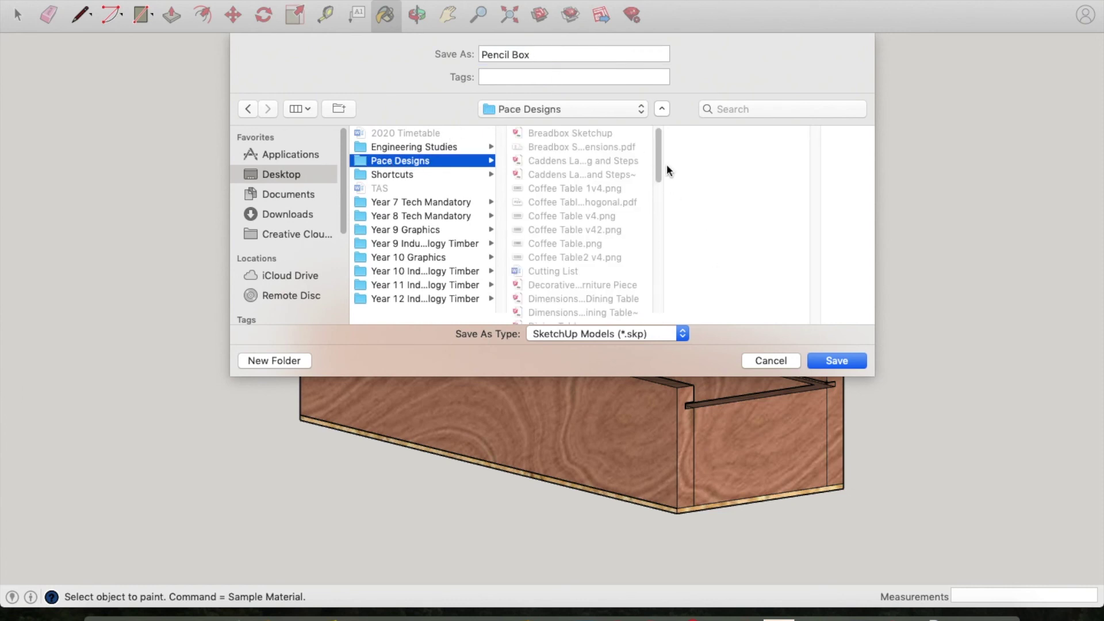
left_click(832, 362)
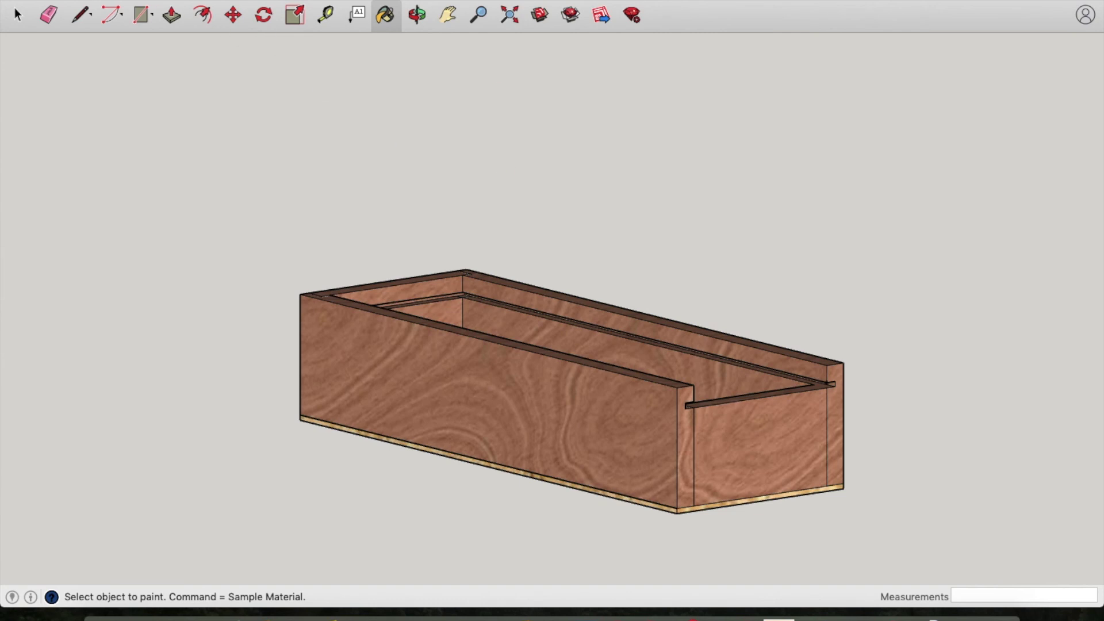
left_click(118, 1)
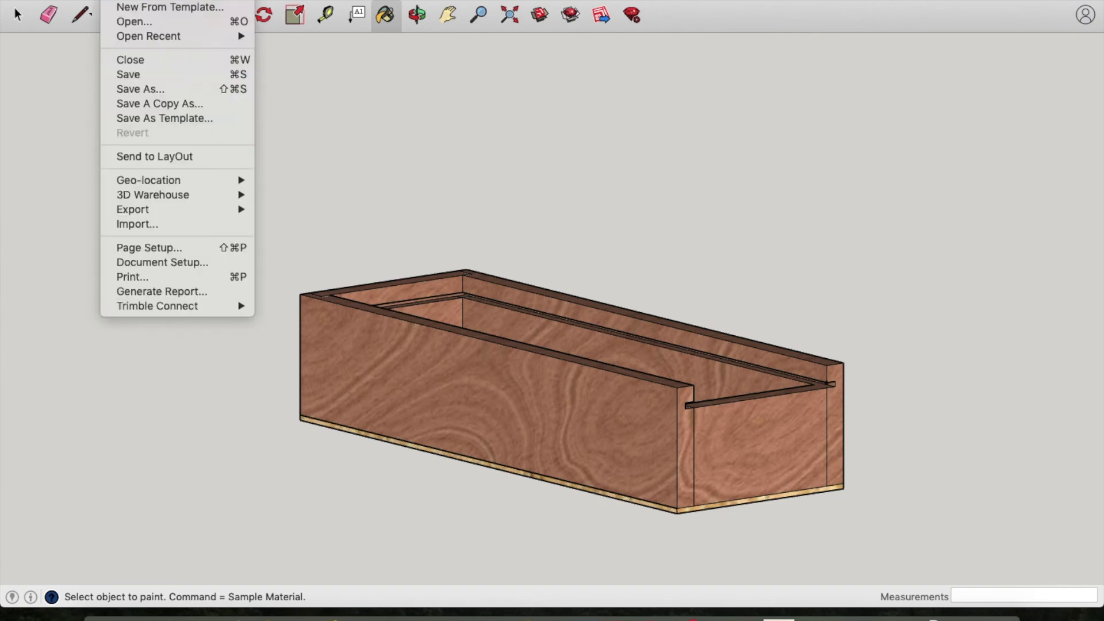
Export a 2D graphic of the box as a 'Pencil Box' PNG into the Pace Designs folder.
mouse_move(199, 208)
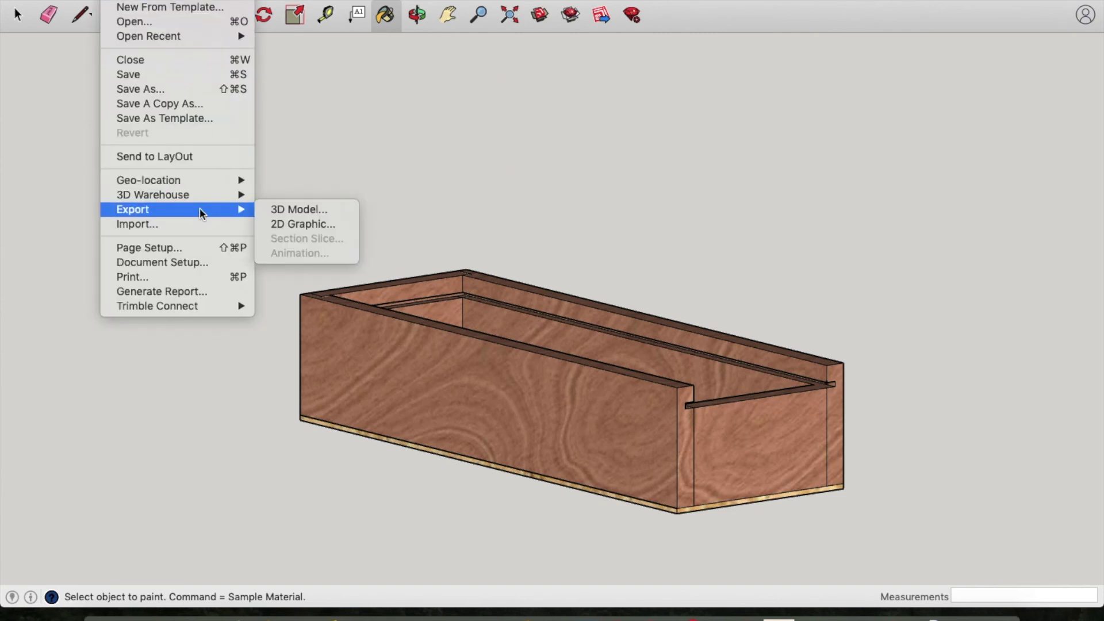
left_click(292, 223)
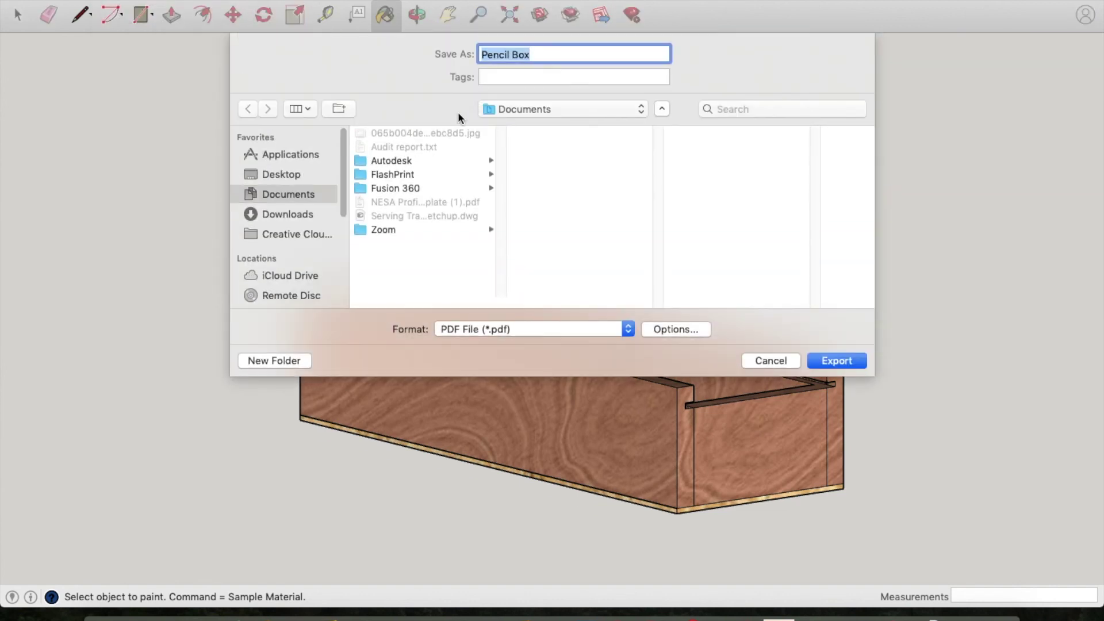
left_click(294, 180)
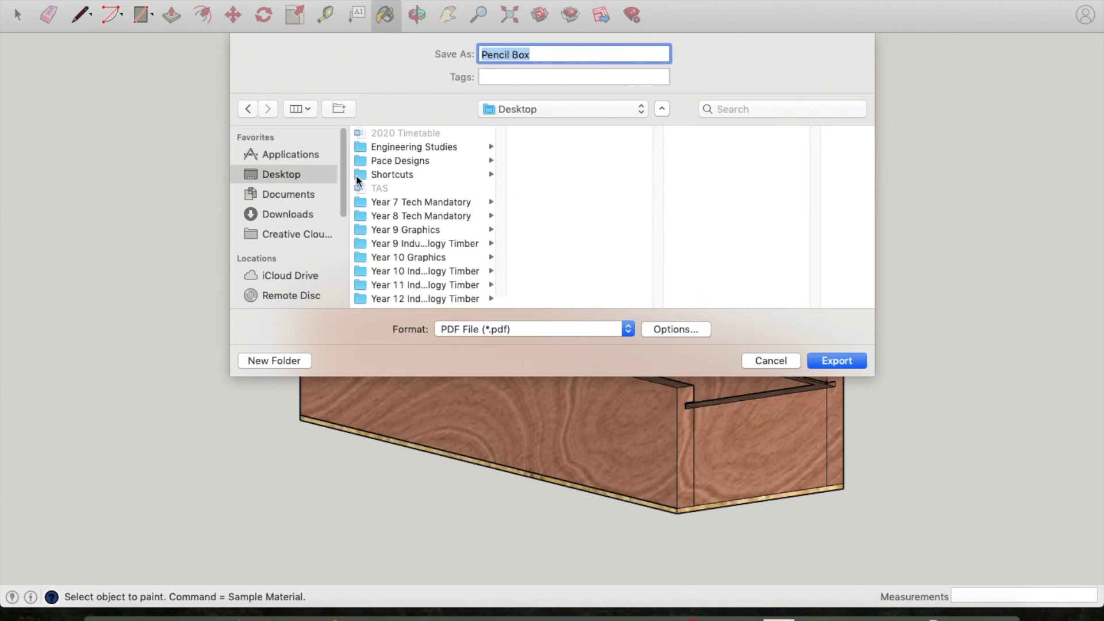
left_click(412, 158)
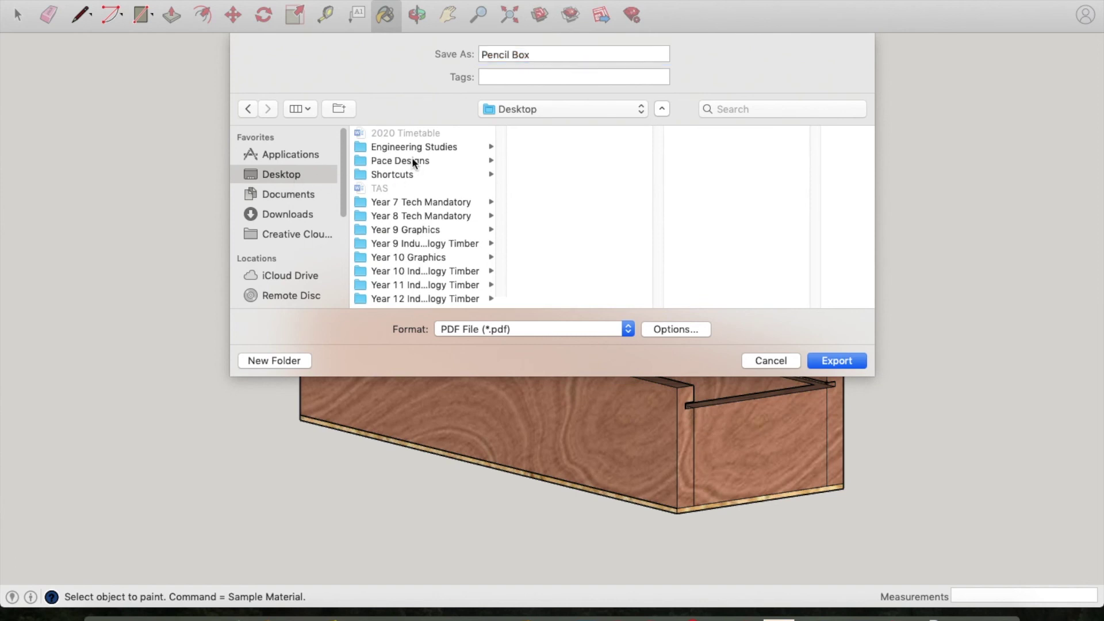
left_click(579, 54)
left_click(547, 333)
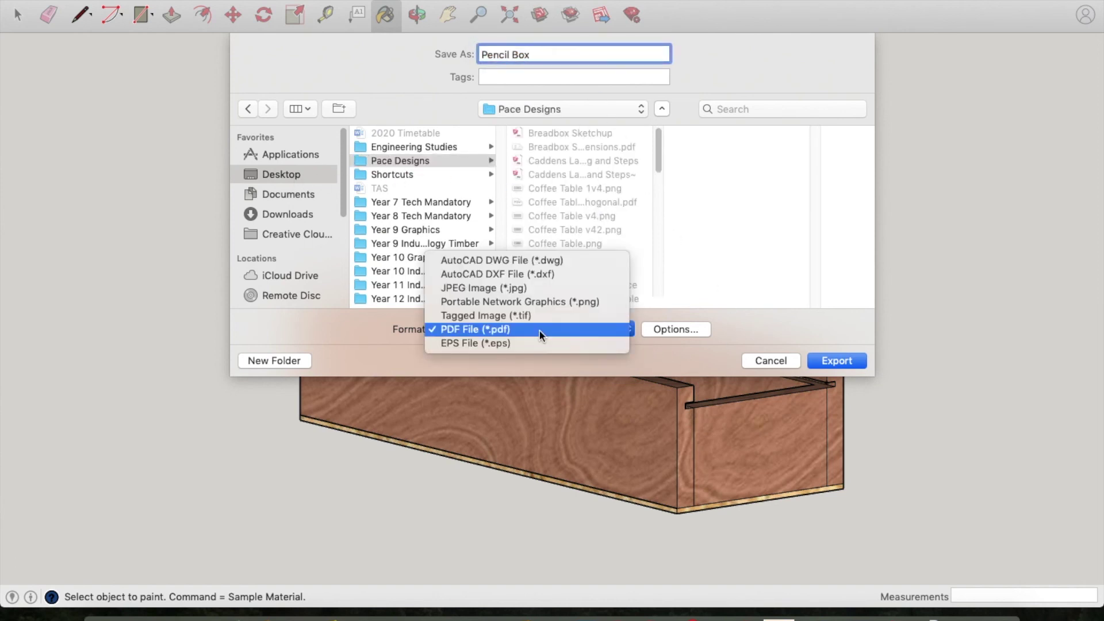
left_click(539, 330)
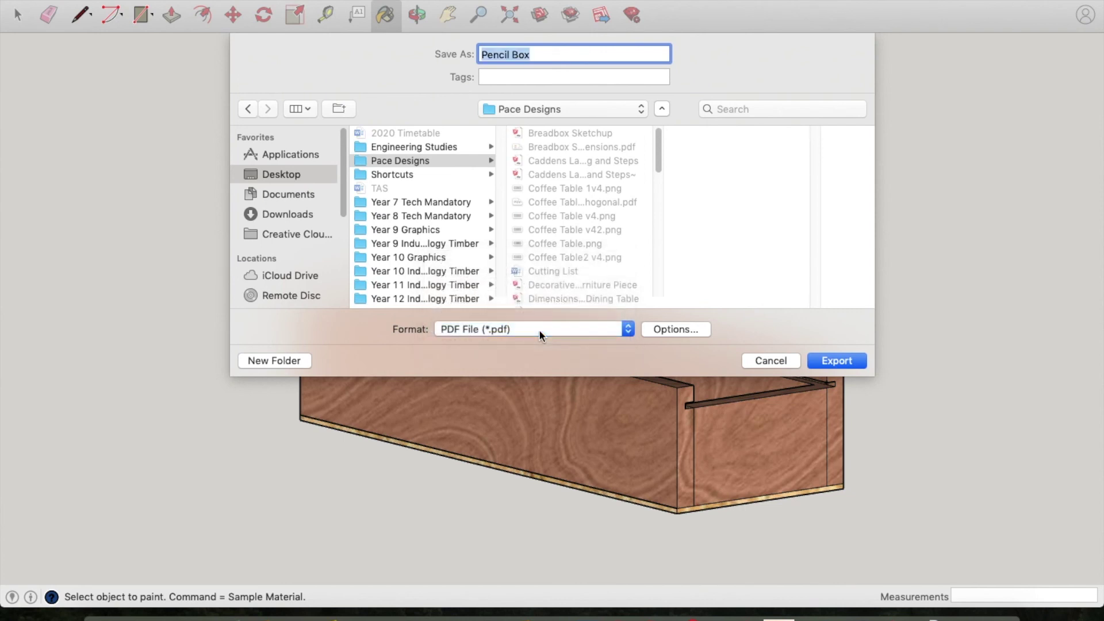
left_click(577, 330)
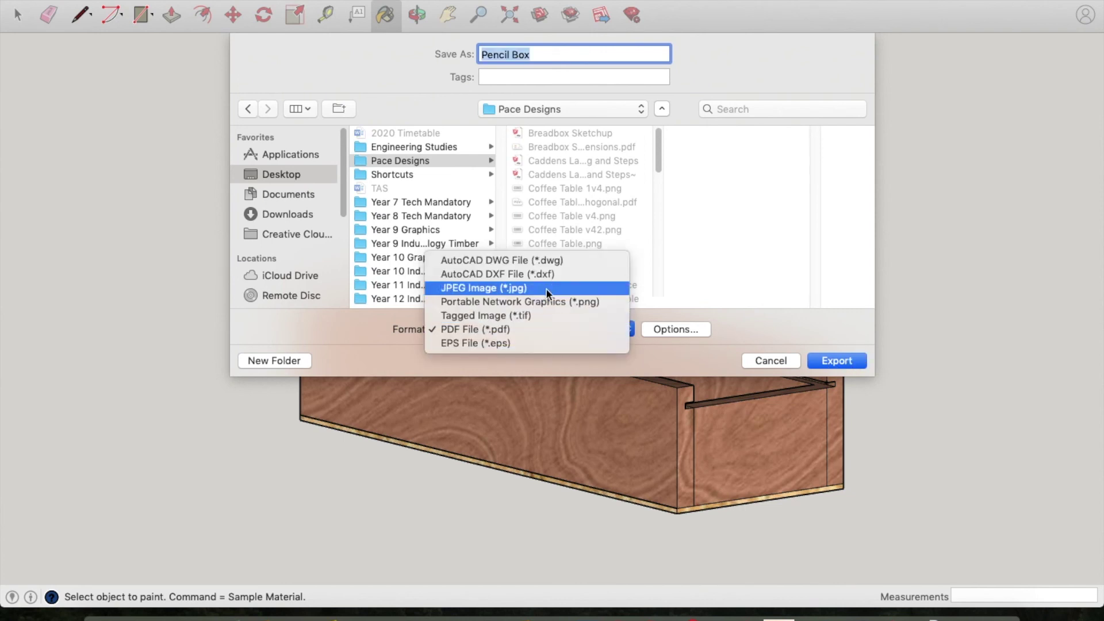
left_click(583, 302)
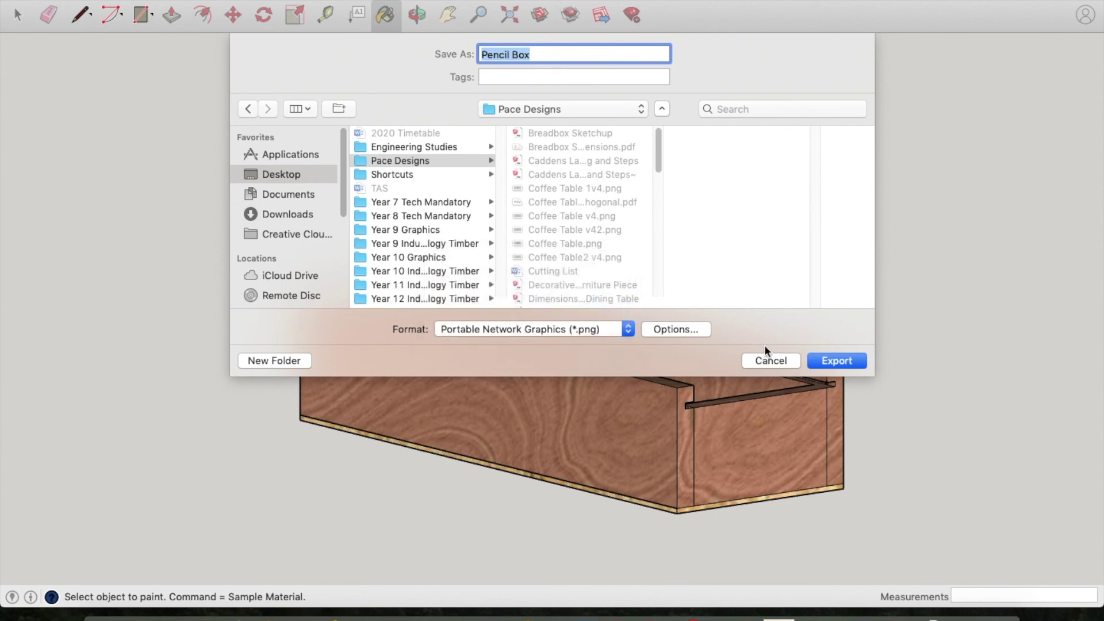
left_click(829, 361)
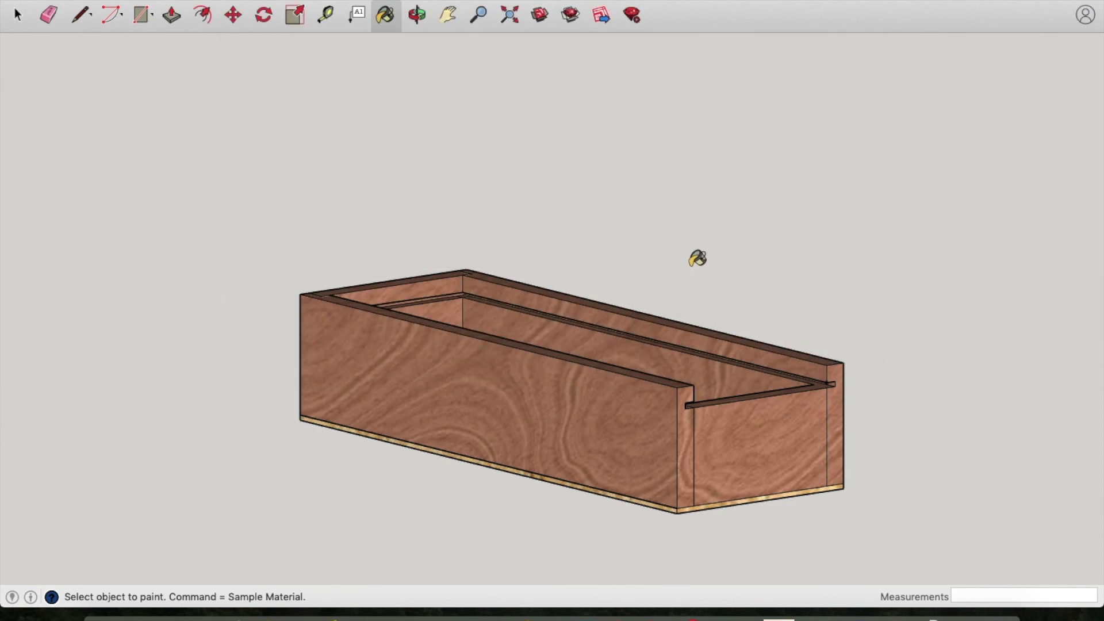